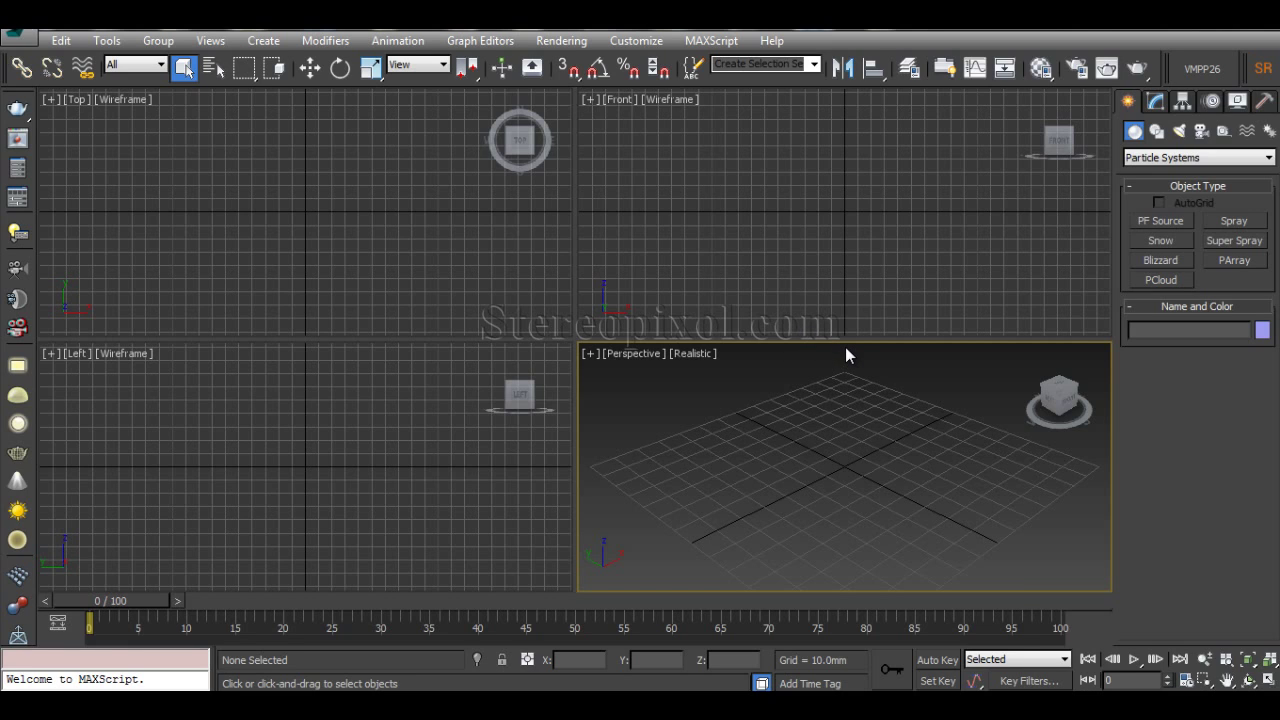
# Maximize the Perspective viewport
pyautogui.rightClick(853, 428)
pyautogui.press('Escape')
pyautogui.hotkey('alt', 'w')
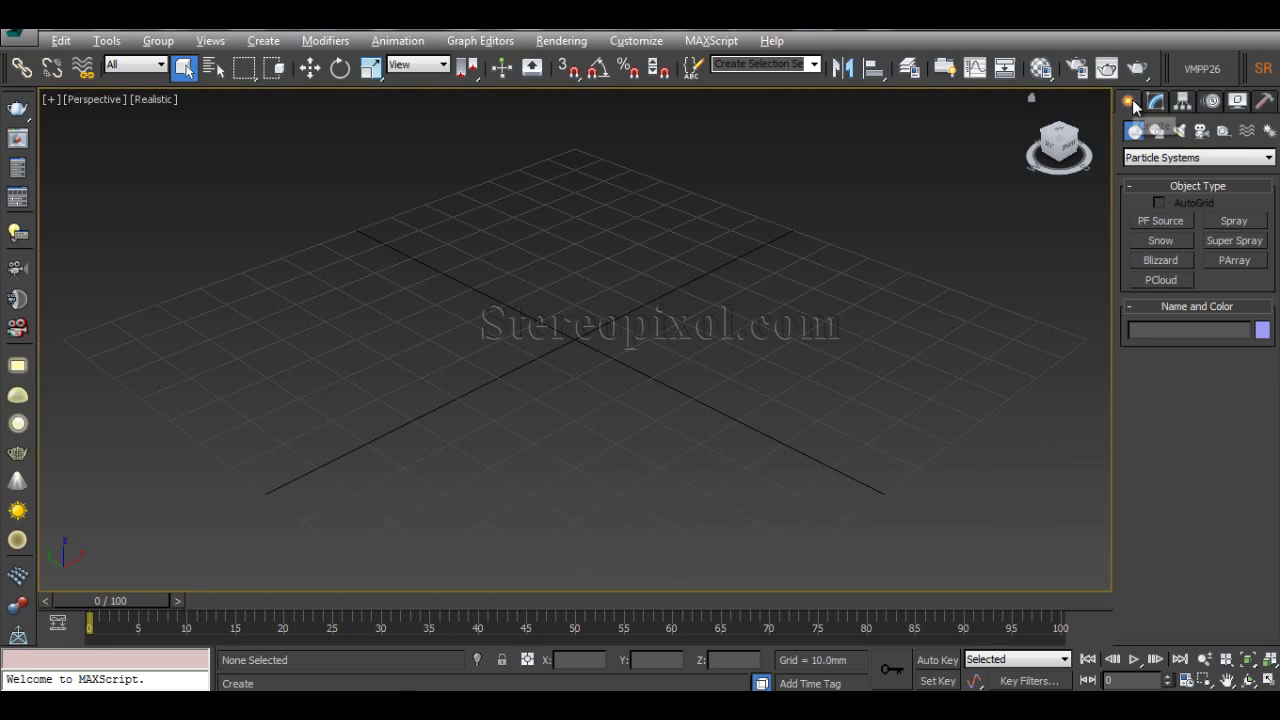
# Create a Spray particle system with an emitter about 95 mm wide and 86 mm long, roughly centred on the grid
pyautogui.click(1160, 158)
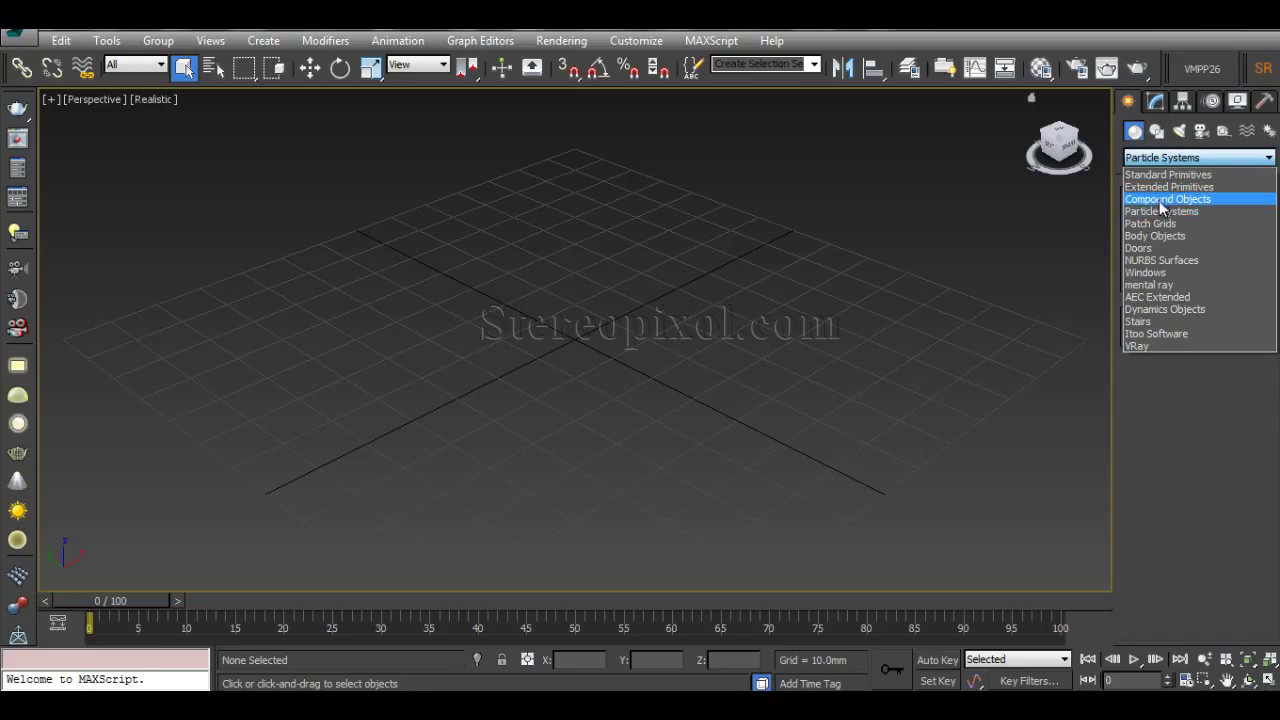
pyautogui.click(1170, 212)
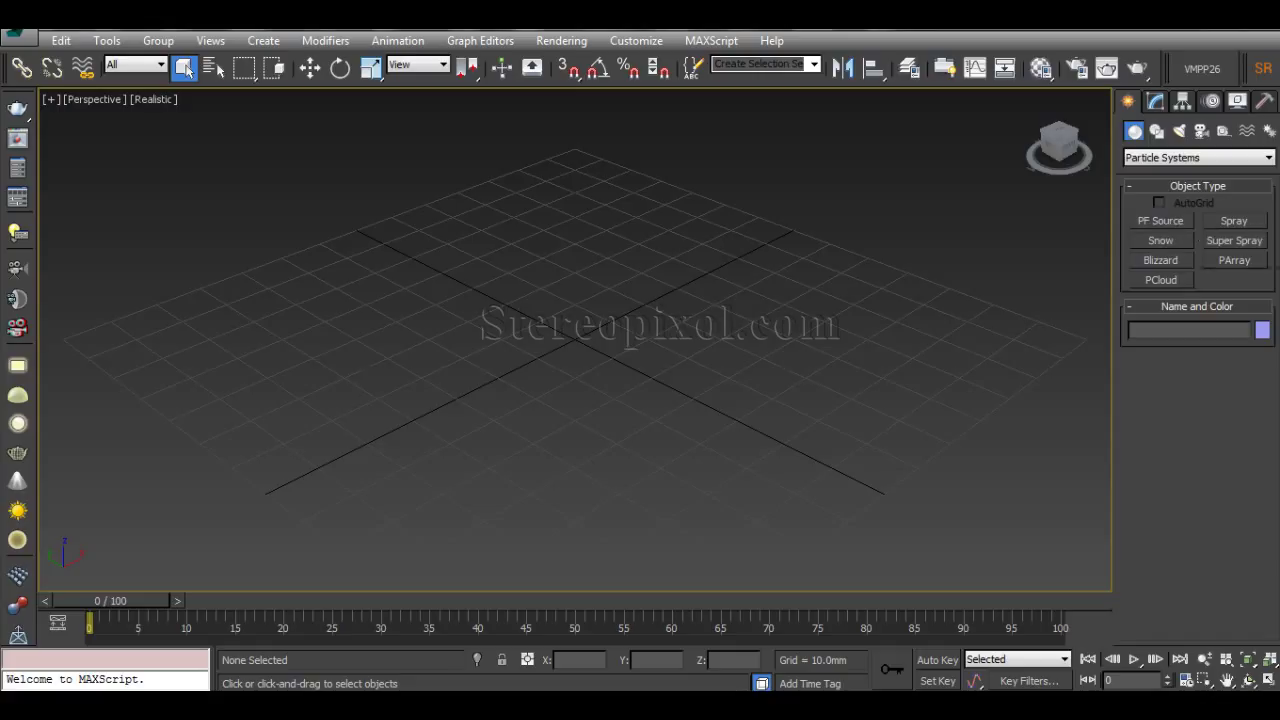
pyautogui.click(1238, 223)
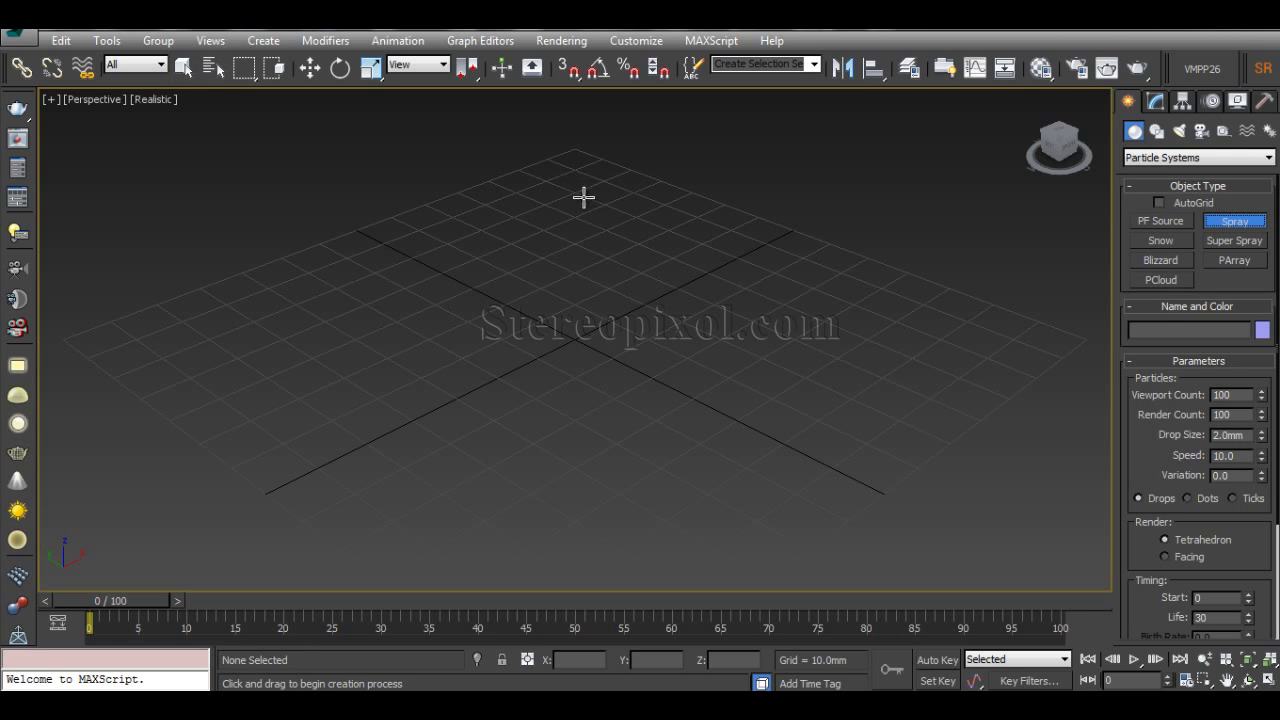
pyautogui.moveTo(583, 205); pyautogui.dragTo(543, 557)
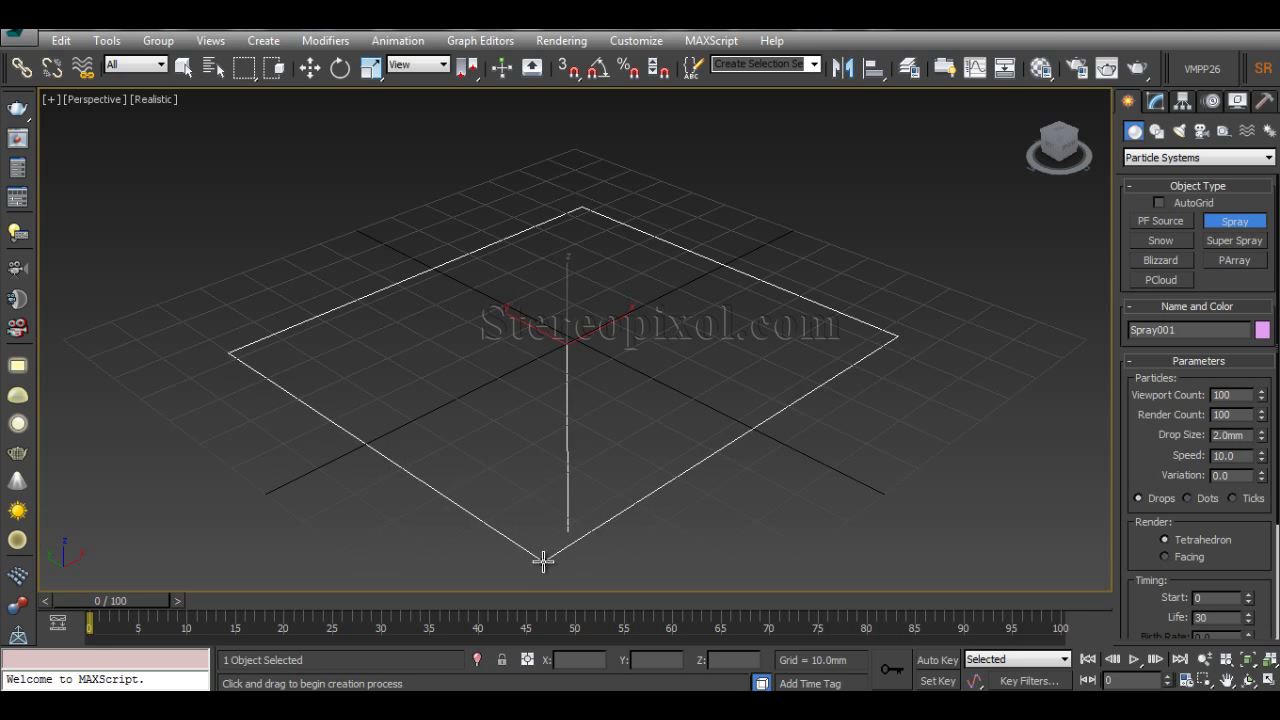
# Raise the Spray emitter vertically to about 39.6 mm above the grid
pyautogui.press('w')
pyautogui.moveTo(600, 429)
pyautogui.keyDown('alt'); pyautogui.mouseDown(button='middle')
pyautogui.moveTo(529, 443)
pyautogui.moveTo(595, 263)
pyautogui.mouseUp(button='middle'); pyautogui.keyUp('alt')
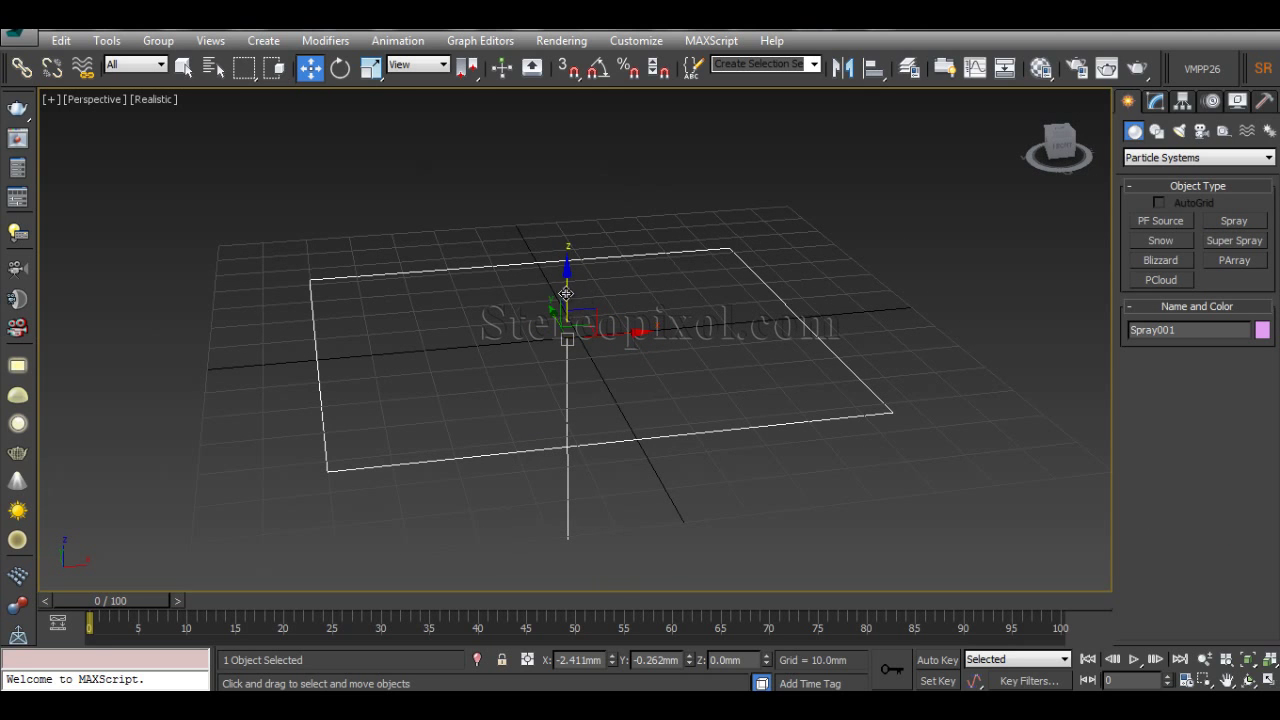
pyautogui.moveTo(566, 290); pyautogui.dragTo(568, 110)
pyautogui.moveTo(631, 306)
pyautogui.mouseDown(button='middle')
pyautogui.moveTo(647, 376)
pyautogui.moveTo(564, 383)
pyautogui.mouseUp(button='middle')
pyautogui.scroll(-5, 647, 376)
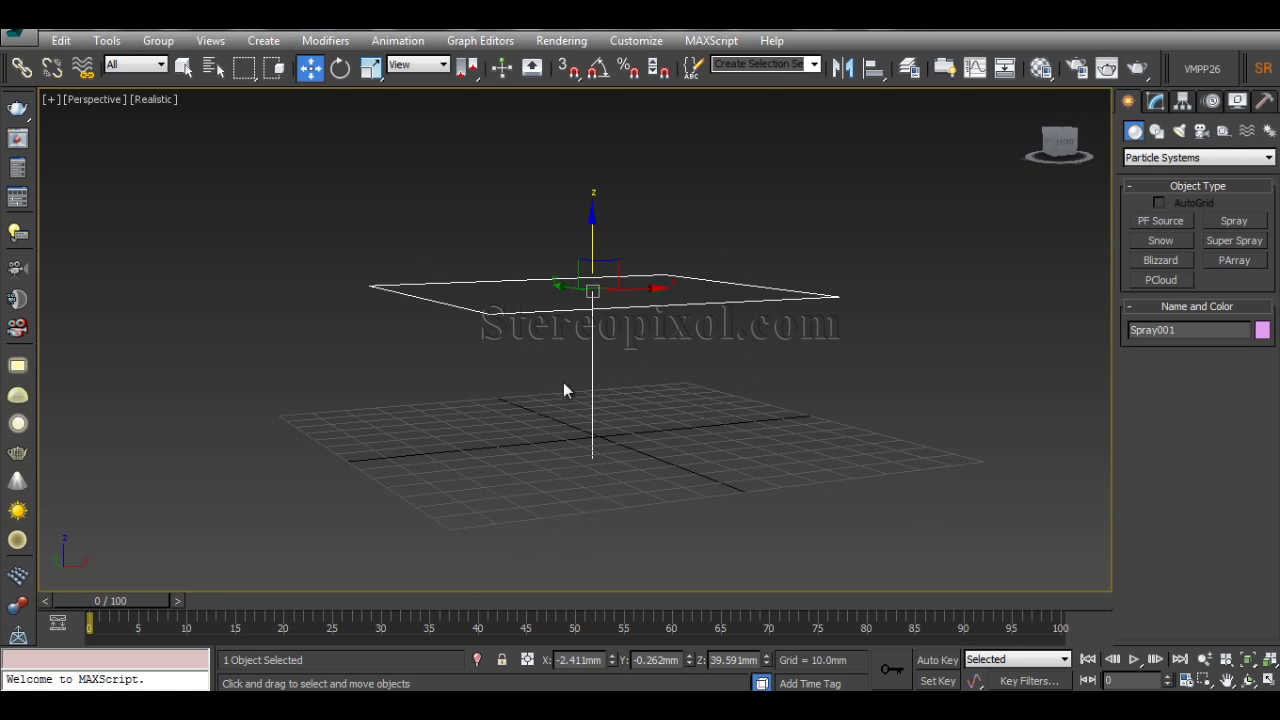
# Play the animation to examine how the particles fall from the Spray emitter, and stop playback at frame 19
pyautogui.moveTo(616, 482)
pyautogui.keyDown('alt'); pyautogui.mouseDown(button='middle')
pyautogui.moveTo(633, 443)
pyautogui.moveTo(577, 414)
pyautogui.moveTo(564, 358)
pyautogui.mouseUp(button='middle'); pyautogui.keyUp('alt')
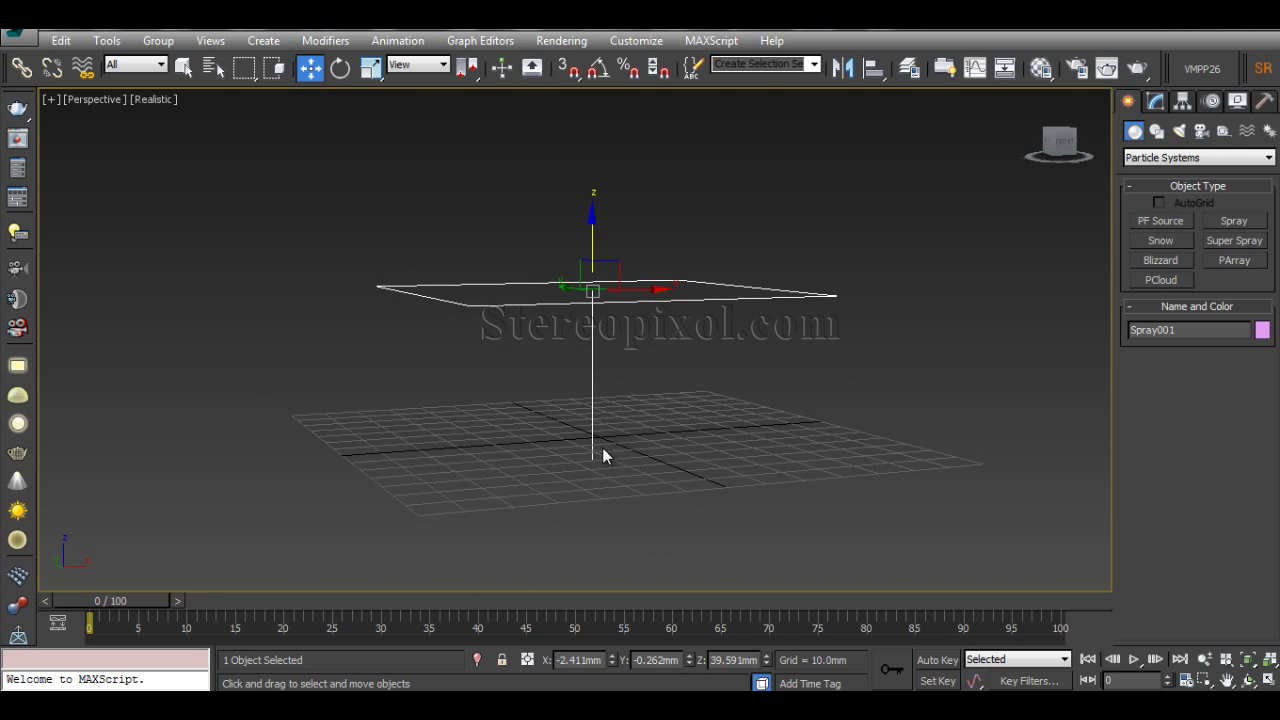
pyautogui.keyDown('alt'); pyautogui.moveTo(603, 451); pyautogui.dragTo(634, 423, button='middle'); pyautogui.keyUp('alt')
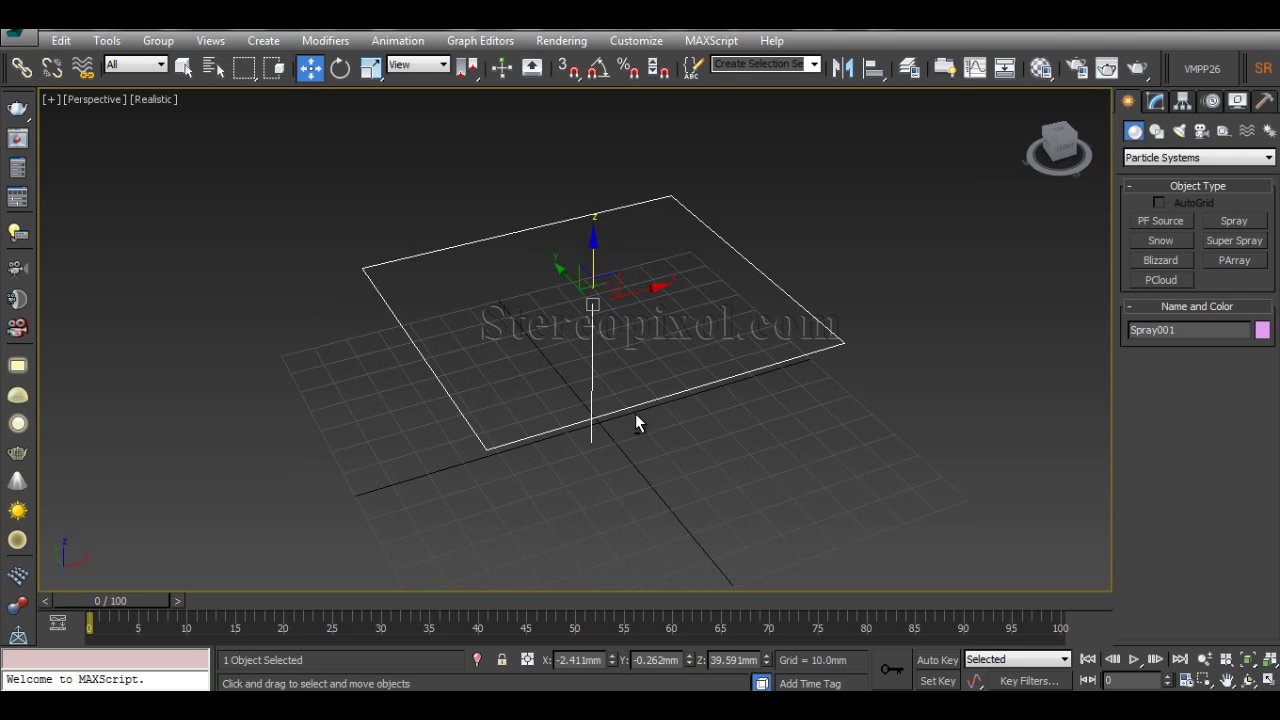
pyautogui.keyDown('alt'); pyautogui.moveTo(596, 314); pyautogui.dragTo(539, 377, button='middle'); pyautogui.keyUp('alt')
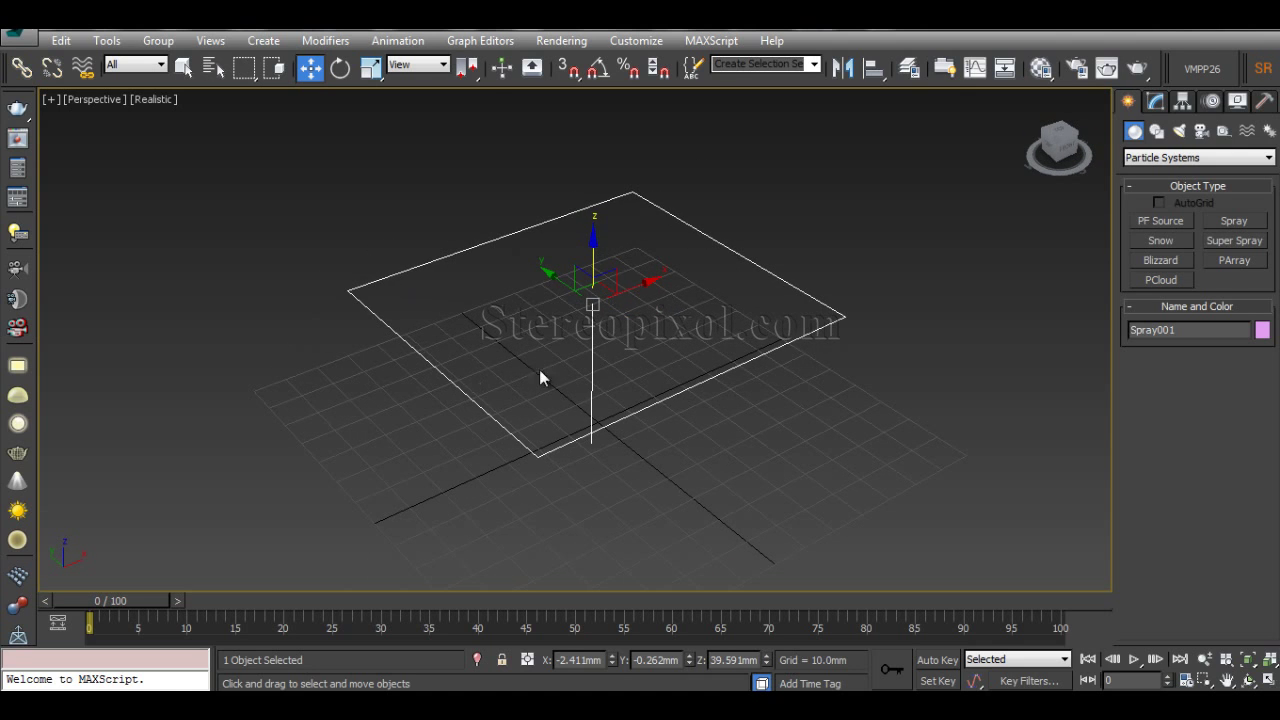
pyautogui.moveTo(670, 321)
pyautogui.keyDown('alt'); pyautogui.mouseDown(button='middle')
pyautogui.moveTo(666, 303)
pyautogui.moveTo(667, 330)
pyautogui.moveTo(638, 315)
pyautogui.moveTo(648, 330)
pyautogui.moveTo(634, 332)
pyautogui.moveTo(690, 335)
pyautogui.mouseUp(button='middle'); pyautogui.keyUp('alt')
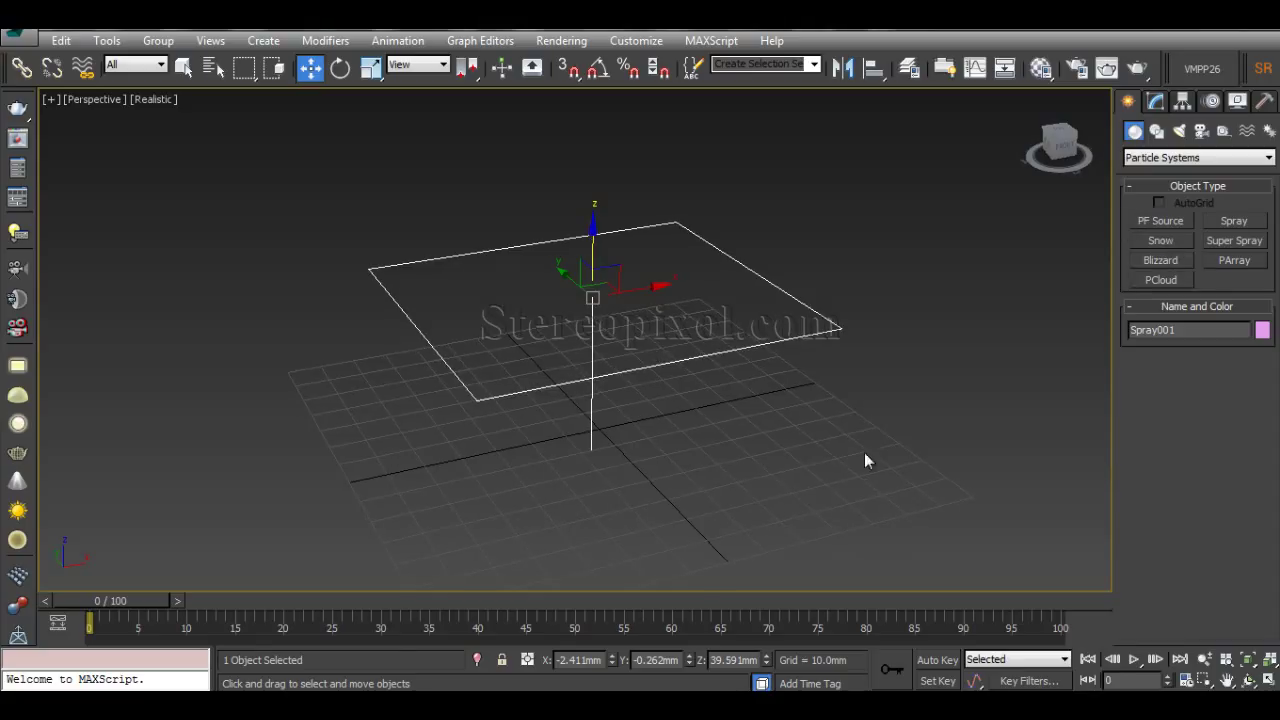
pyautogui.click(1135, 660)
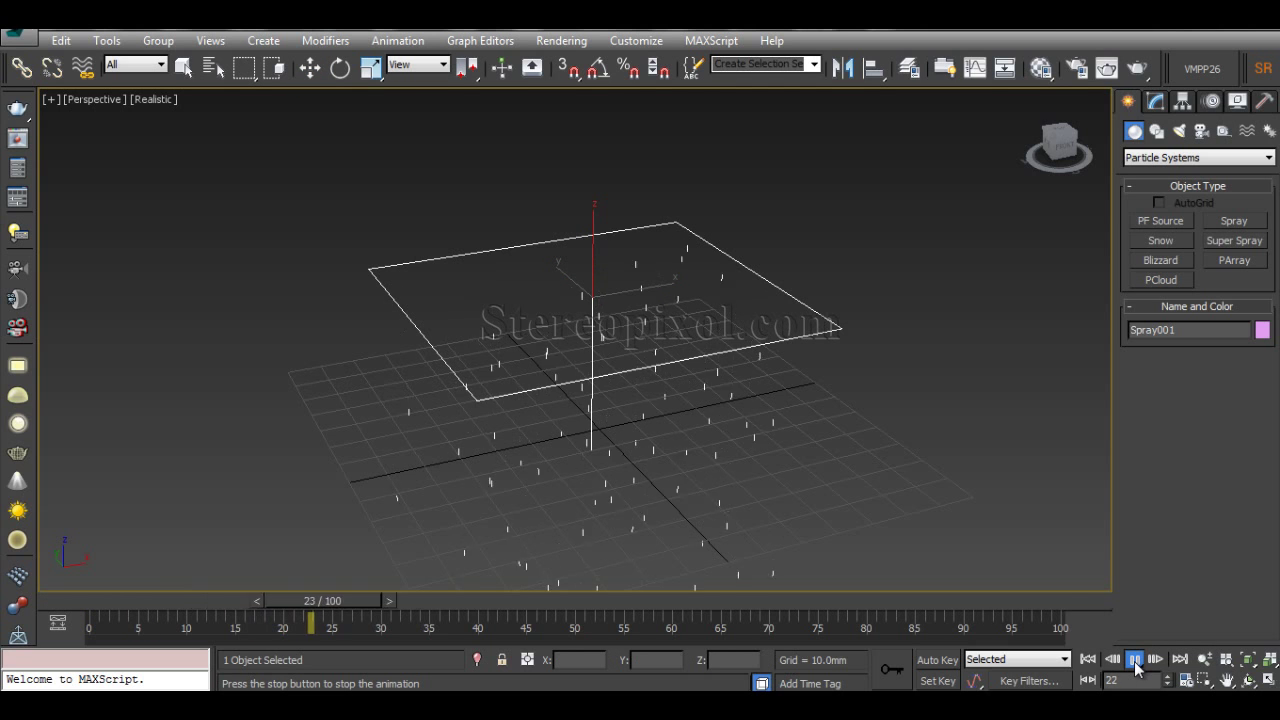
pyautogui.keyDown('alt'); pyautogui.moveTo(850, 520); pyautogui.dragTo(790, 396, button='middle'); pyautogui.keyUp('alt')
pyautogui.keyDown('alt'); pyautogui.moveTo(857, 464); pyautogui.dragTo(857, 368, button='middle'); pyautogui.keyUp('alt')
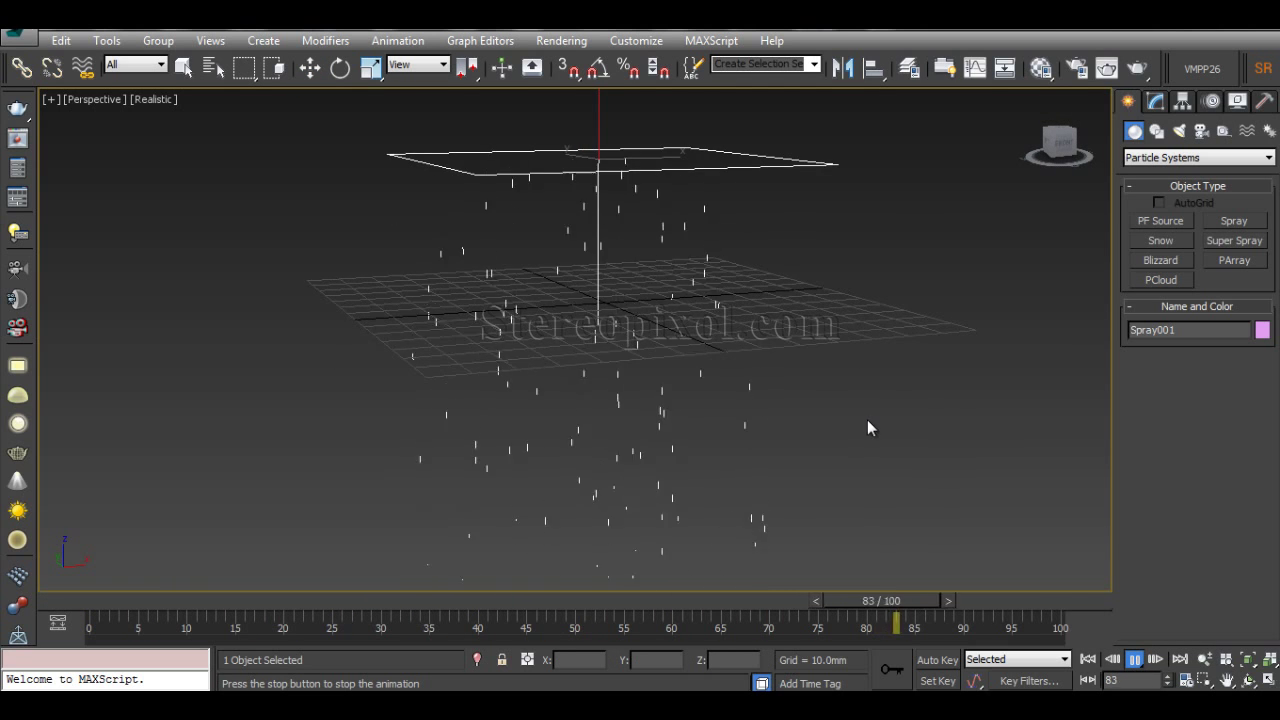
pyautogui.press('w')
pyautogui.press('/')
pyautogui.moveTo(626, 350)
pyautogui.keyDown('alt'); pyautogui.mouseDown(button='middle')
pyautogui.moveTo(706, 449)
pyautogui.moveTo(689, 451)
pyautogui.moveTo(790, 446)
pyautogui.moveTo(839, 419)
pyautogui.mouseUp(button='middle'); pyautogui.keyUp('alt')
pyautogui.scroll(3, 753, 420)
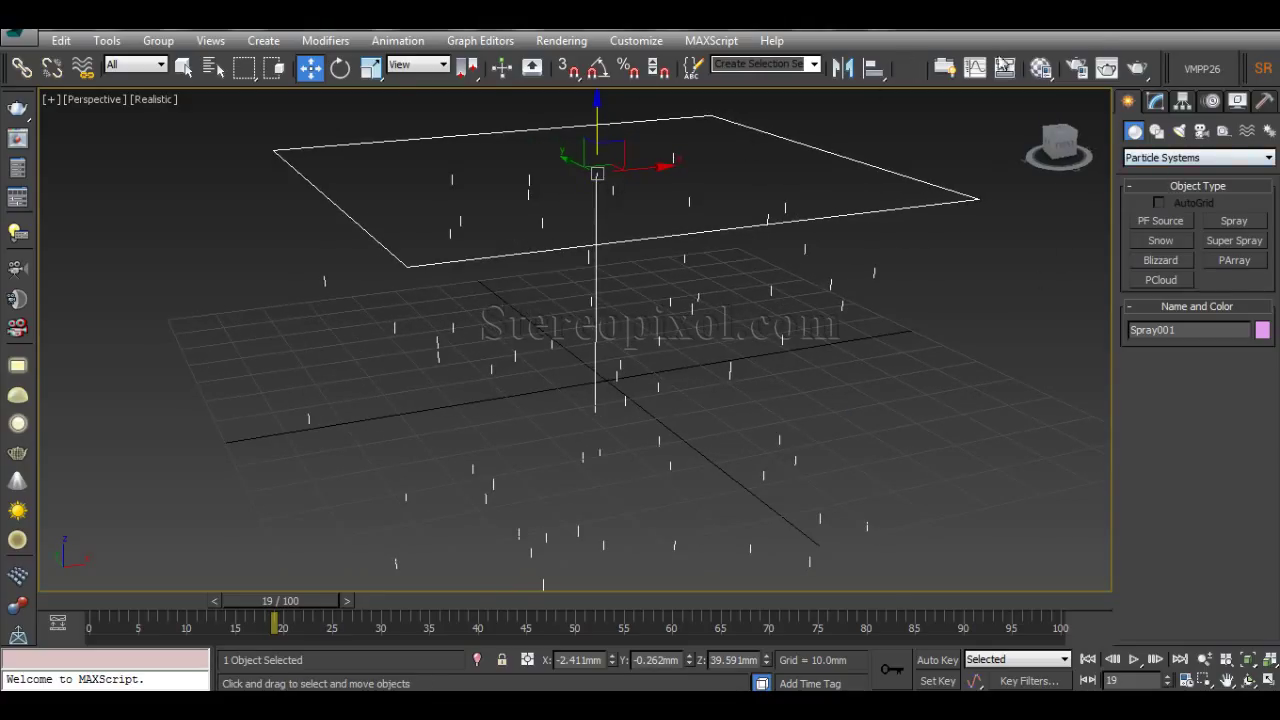
# Show the Spray object's modify parameters and examine its particle, render, timing and emitter settings
pyautogui.click(1156, 103)
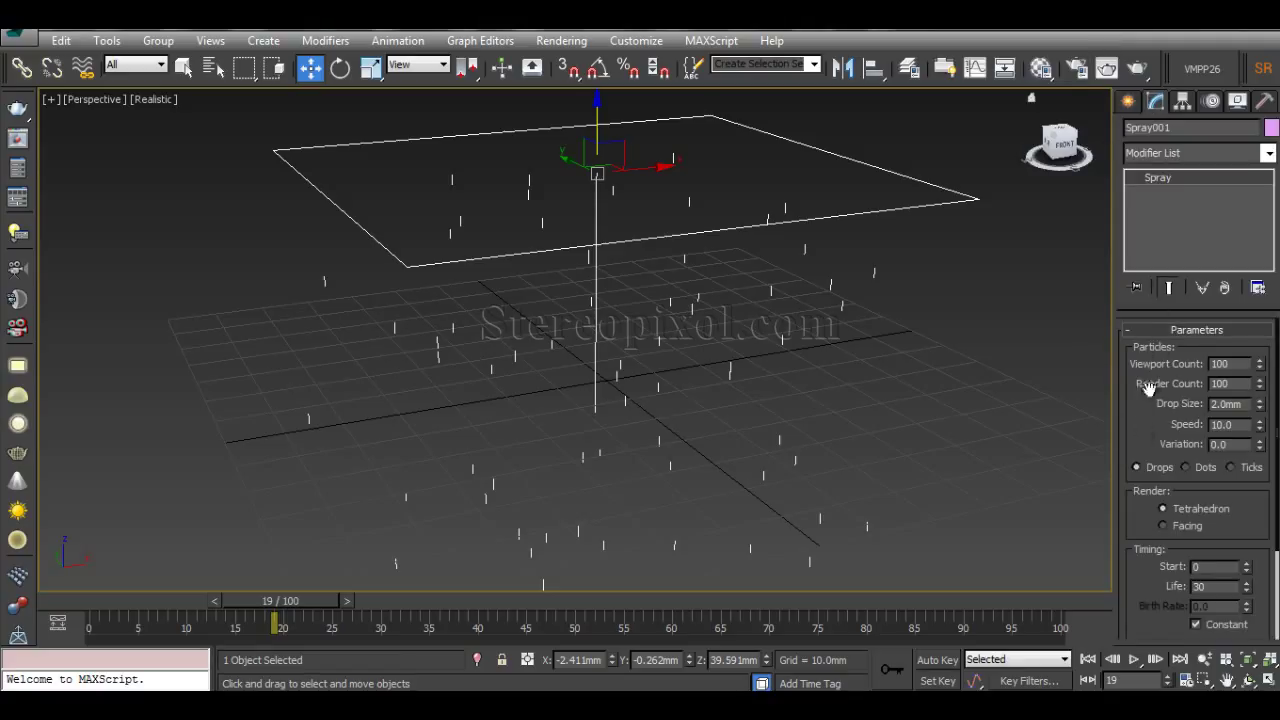
pyautogui.scroll(-4, 1135, 526)
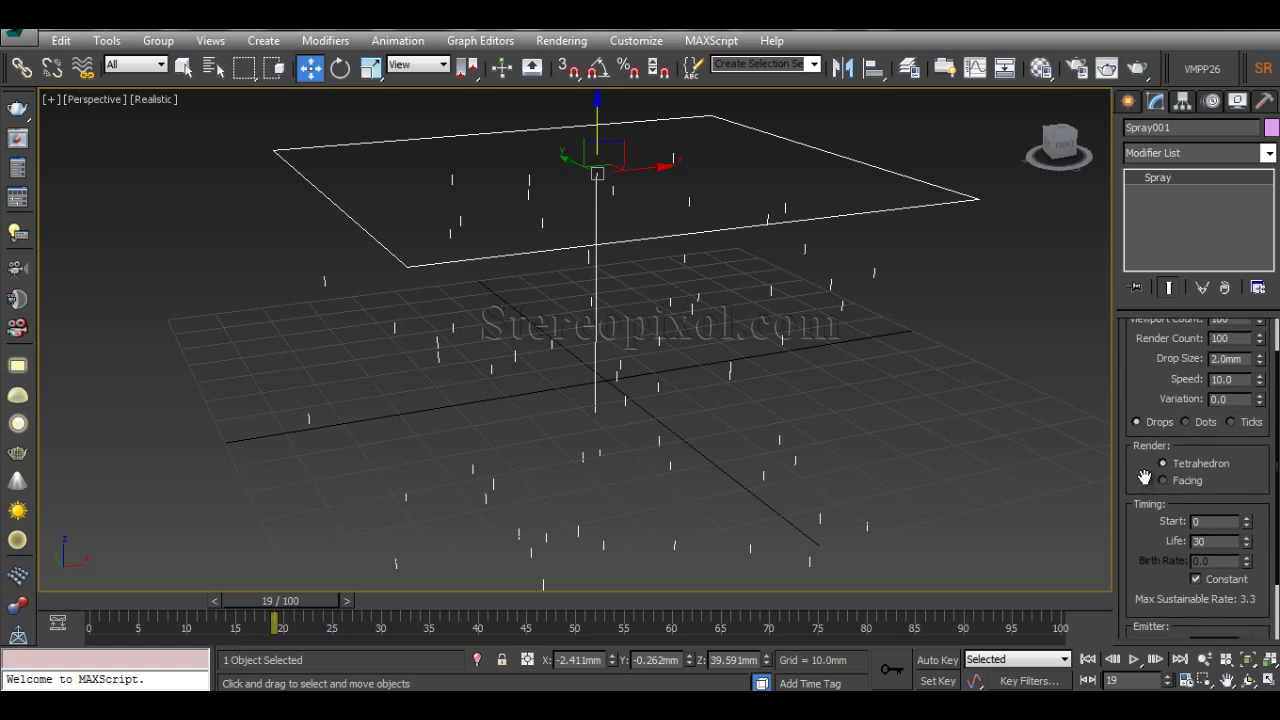
pyautogui.scroll(4, 1160, 528)
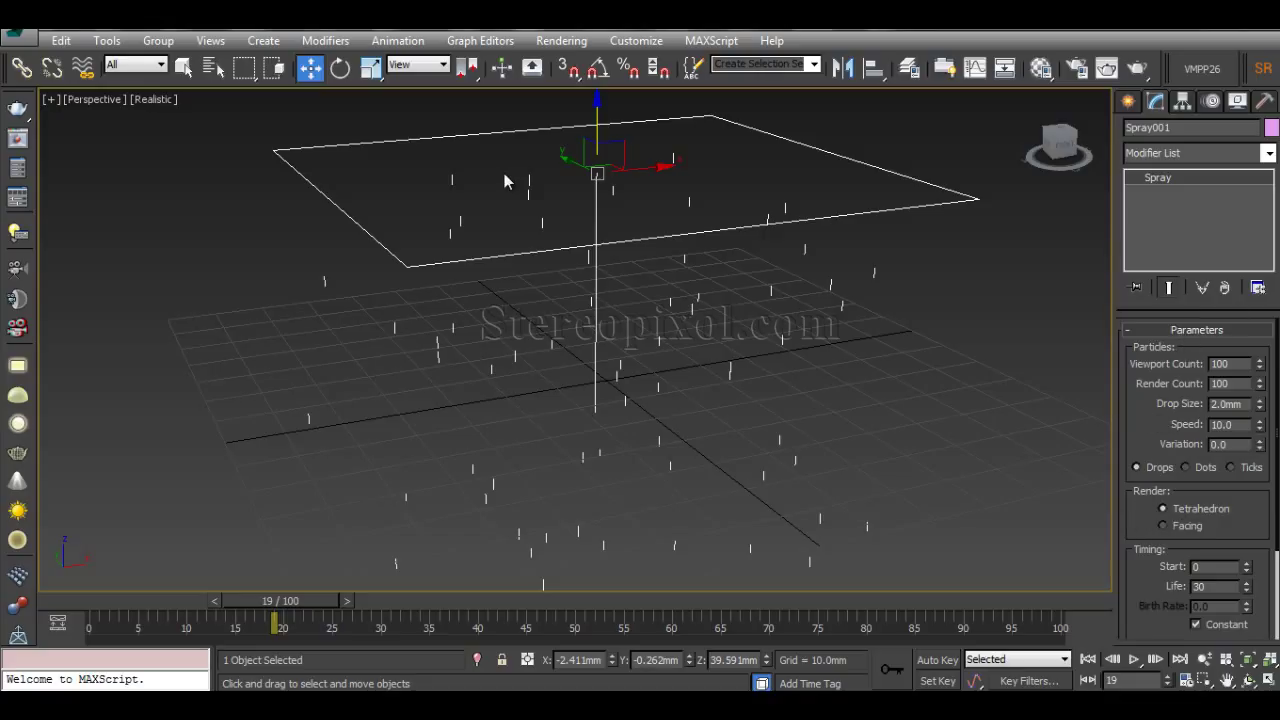
pyautogui.keyDown('alt'); pyautogui.moveTo(764, 346); pyautogui.dragTo(771, 349, button='middle'); pyautogui.keyUp('alt')
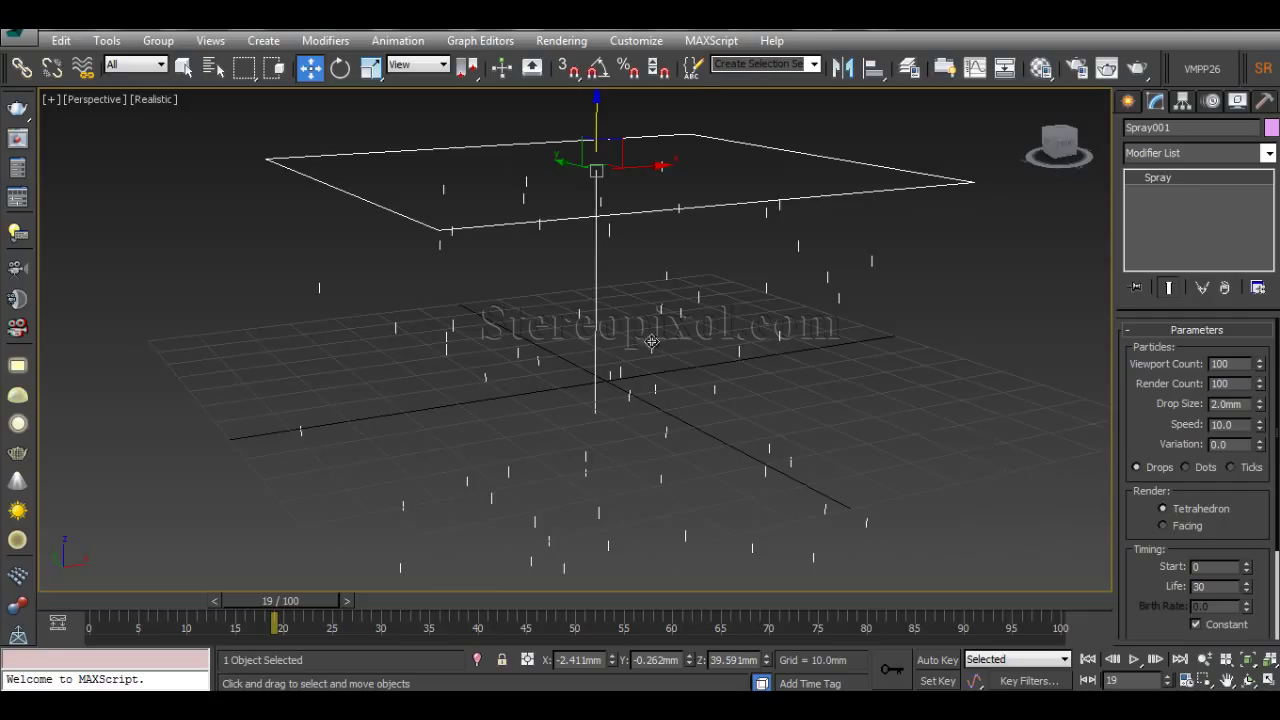
pyautogui.moveTo(664, 348)
pyautogui.keyDown('alt'); pyautogui.mouseDown(button='middle')
pyautogui.moveTo(672, 368)
pyautogui.moveTo(696, 371)
pyautogui.mouseUp(button='middle'); pyautogui.keyUp('alt')
pyautogui.scroll(-3, 676, 360)
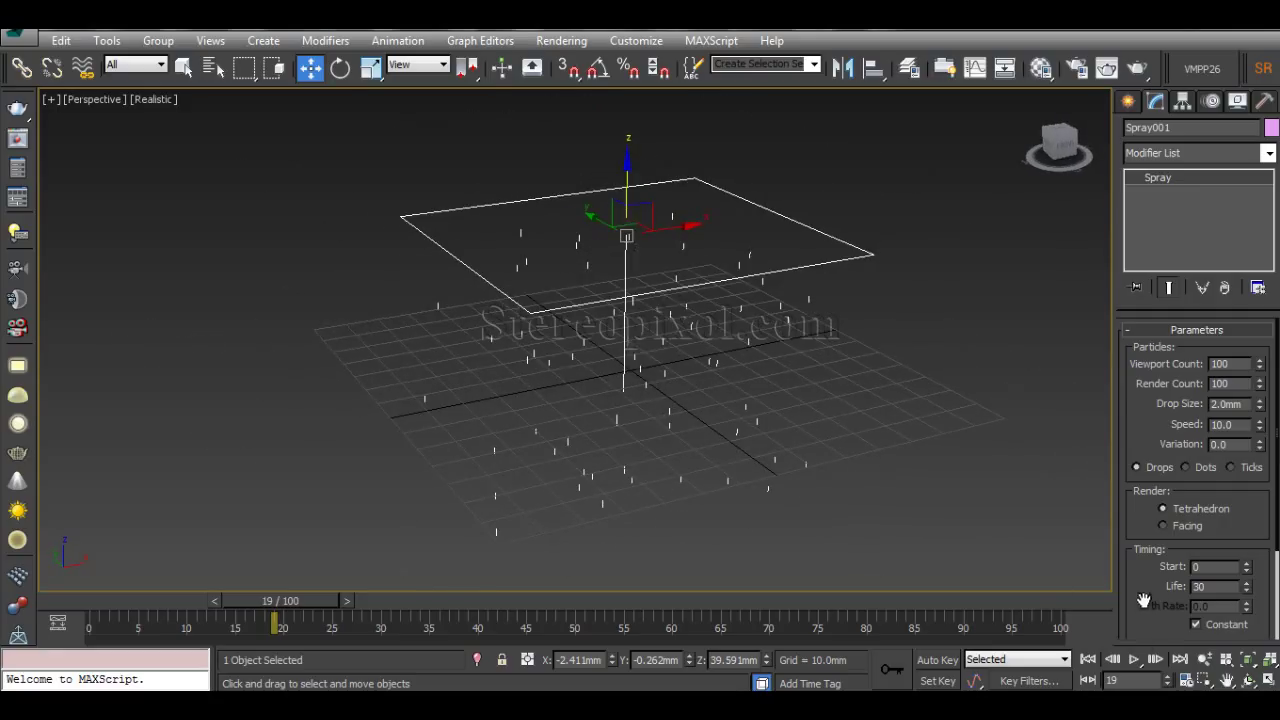
pyautogui.moveTo(1130, 576); pyautogui.dragTo(1152, 318)
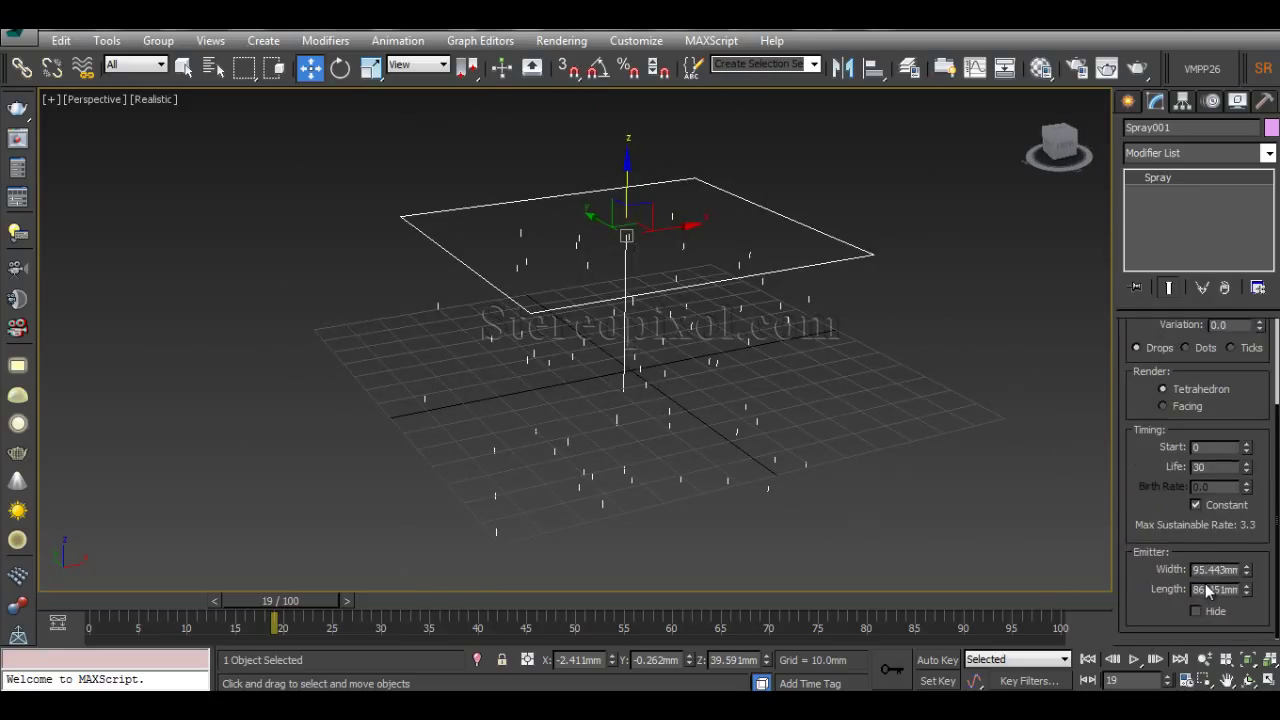
pyautogui.moveTo(732, 390)
pyautogui.keyDown('alt'); pyautogui.mouseDown(button='middle')
pyautogui.moveTo(716, 380)
pyautogui.moveTo(735, 378)
pyautogui.moveTo(734, 414)
pyautogui.moveTo(762, 417)
pyautogui.moveTo(728, 402)
pyautogui.mouseUp(button='middle'); pyautogui.keyUp('alt')
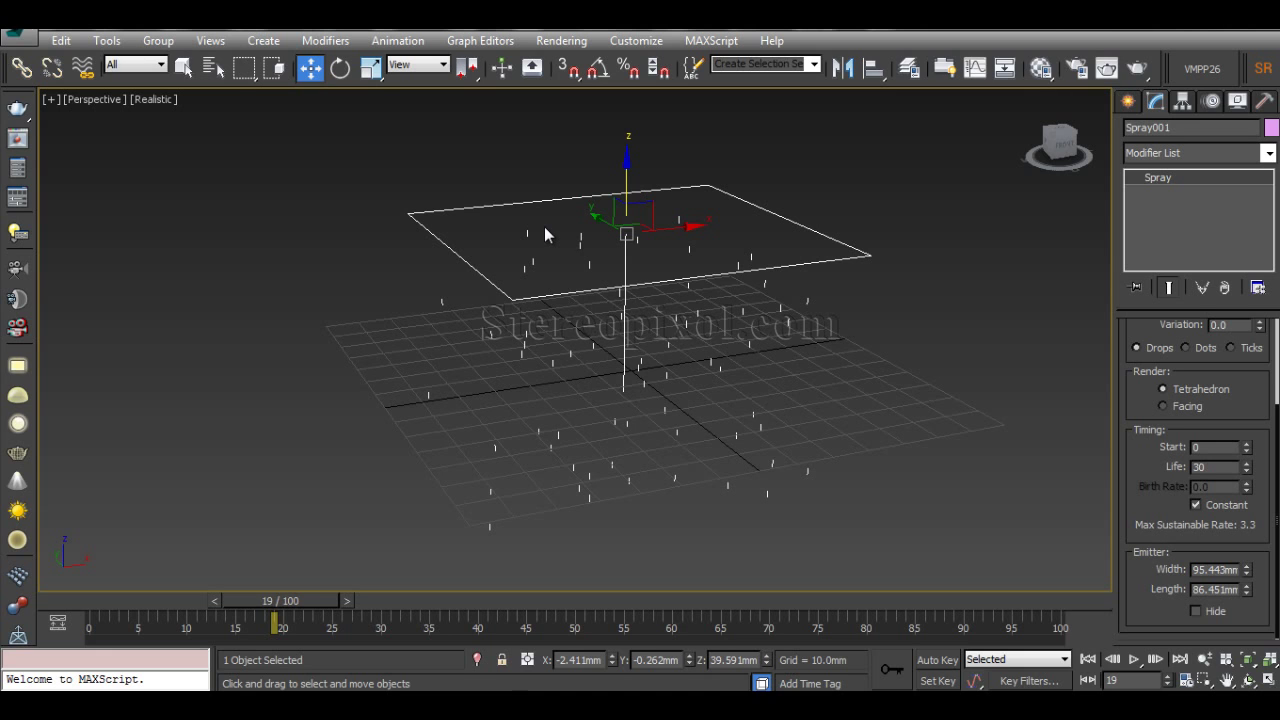
# Reduce the Spray emitter's width to 39.027 mm and its length to 44.09 mm
pyautogui.press('r')
pyautogui.moveTo(551, 256)
pyautogui.mouseDown()
pyautogui.moveTo(507, 382)
pyautogui.moveTo(694, 163)
pyautogui.moveTo(574, 306)
pyautogui.moveTo(565, 250)
pyautogui.mouseUp()
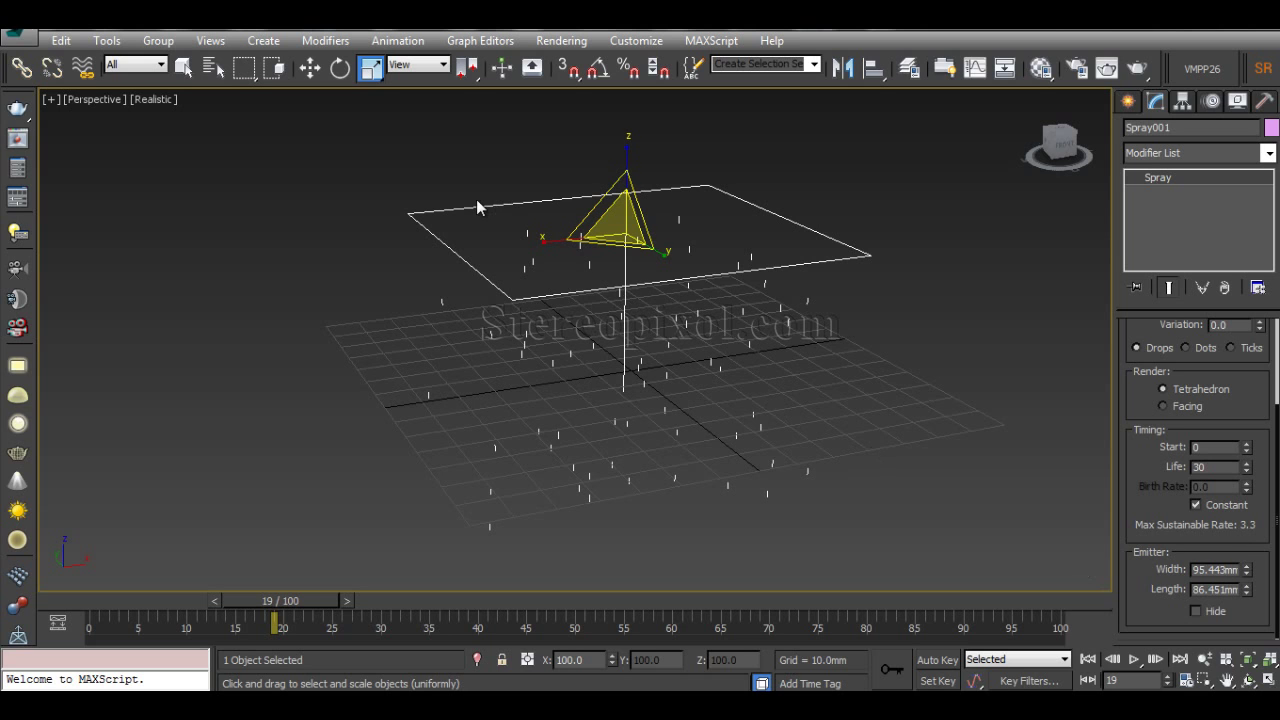
pyautogui.keyDown('alt'); pyautogui.moveTo(643, 354); pyautogui.dragTo(663, 319, button='middle'); pyautogui.keyUp('alt')
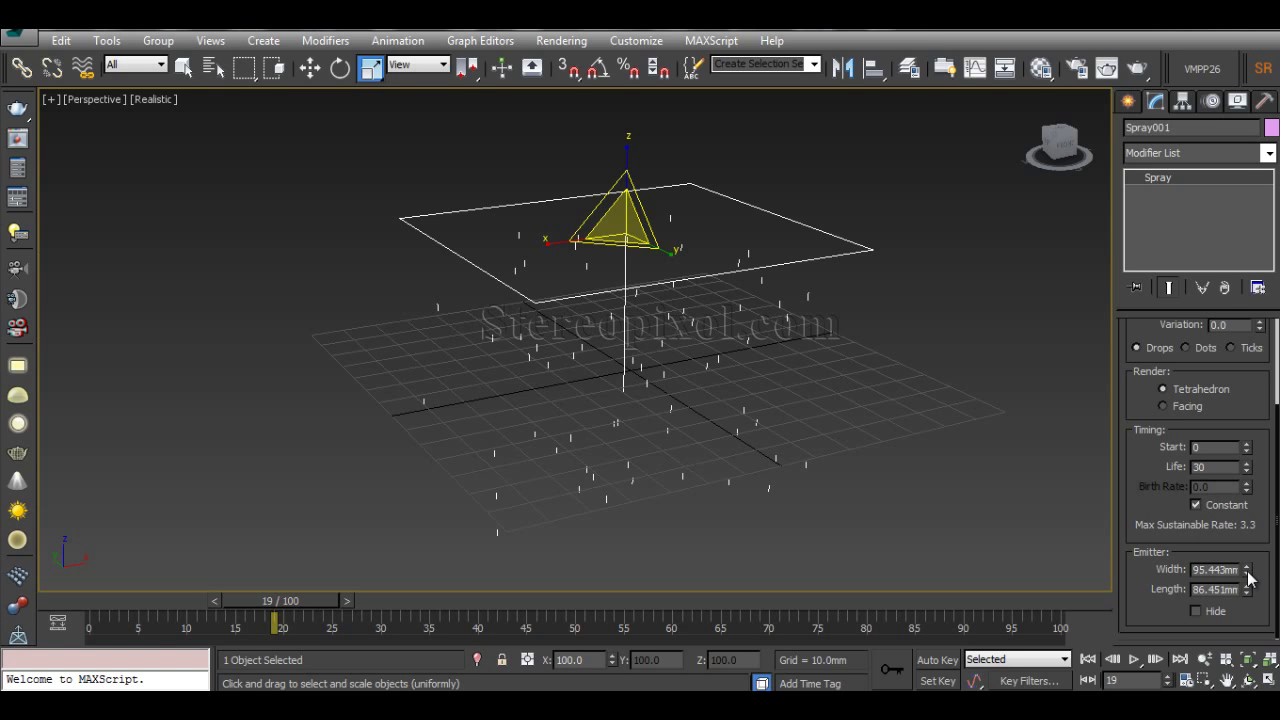
pyautogui.moveTo(1247, 572)
pyautogui.mouseDown()
pyautogui.moveTo(1247, 640)
pyautogui.moveTo(1249, 582)
pyautogui.mouseUp()
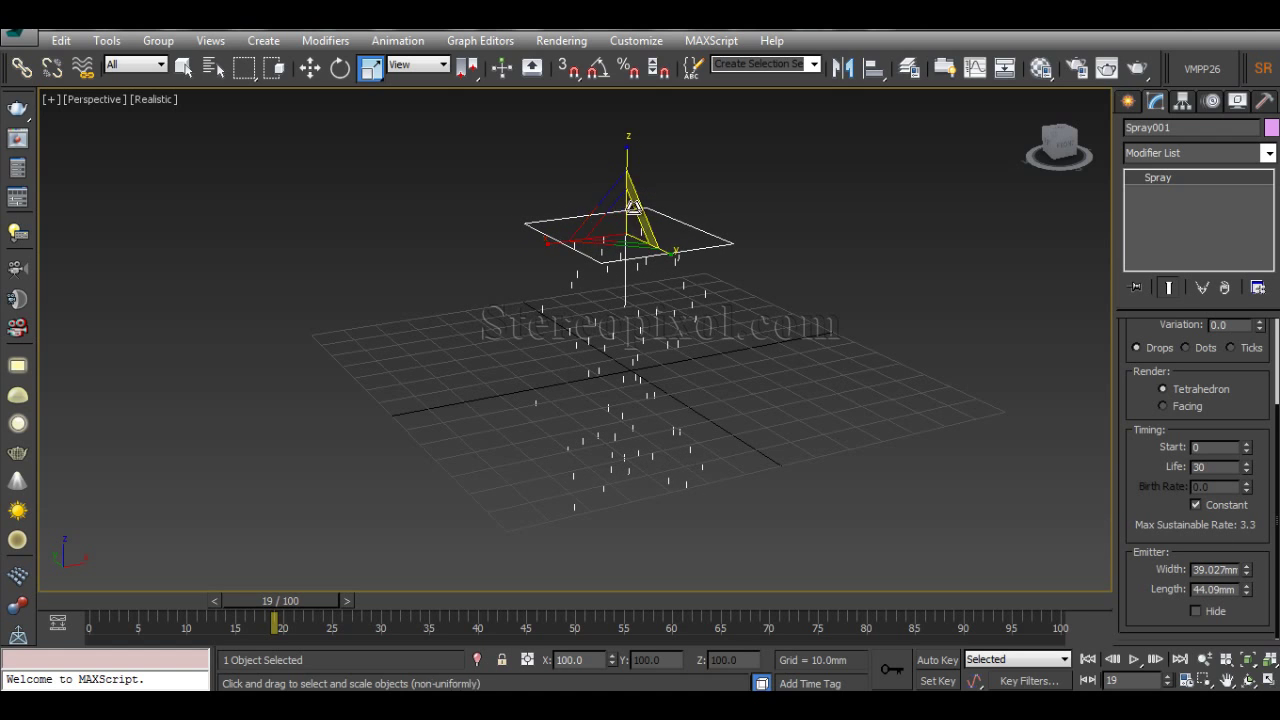
# Try scaling the Spray uniformly down to about 27 percent, and set its emitter width to 110.836 mm and length to 116.839 mm
pyautogui.moveTo(617, 226)
pyautogui.mouseDown()
pyautogui.moveTo(466, 408)
pyautogui.moveTo(420, 490)
pyautogui.mouseUp()
pyautogui.moveTo(643, 306)
pyautogui.keyDown('alt'); pyautogui.mouseDown(button='middle')
pyautogui.moveTo(630, 283)
pyautogui.moveTo(648, 290)
pyautogui.moveTo(623, 317)
pyautogui.moveTo(640, 325)
pyautogui.moveTo(686, 280)
pyautogui.moveTo(665, 300)
pyautogui.moveTo(678, 338)
pyautogui.mouseUp(button='middle'); pyautogui.keyUp('alt')
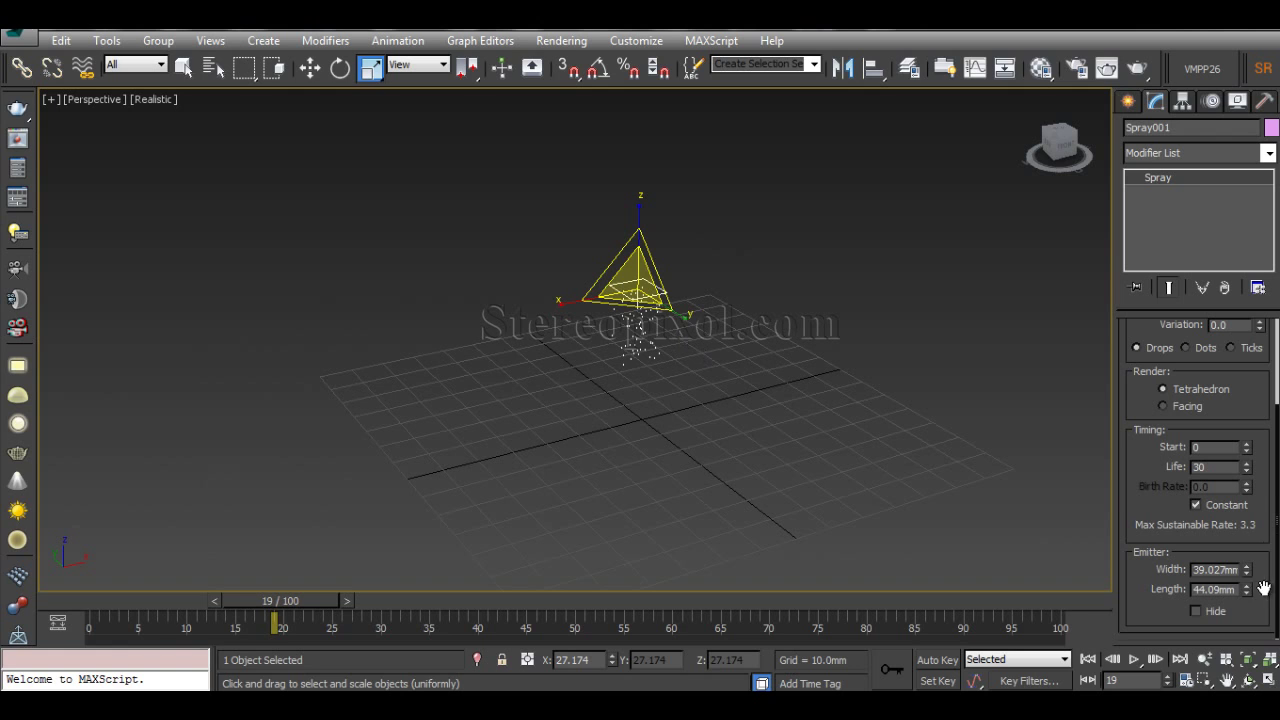
pyautogui.moveTo(1246, 570); pyautogui.dragTo(1250, 397)
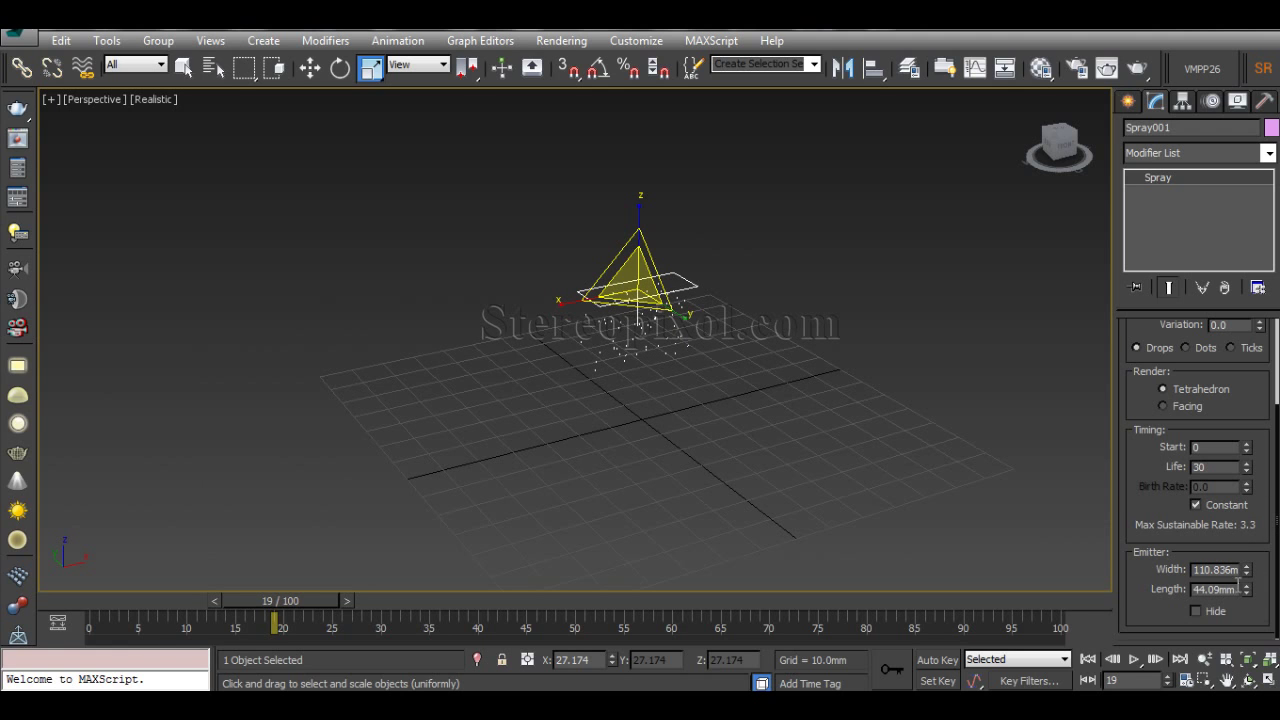
pyautogui.moveTo(1246, 590); pyautogui.dragTo(1255, 425)
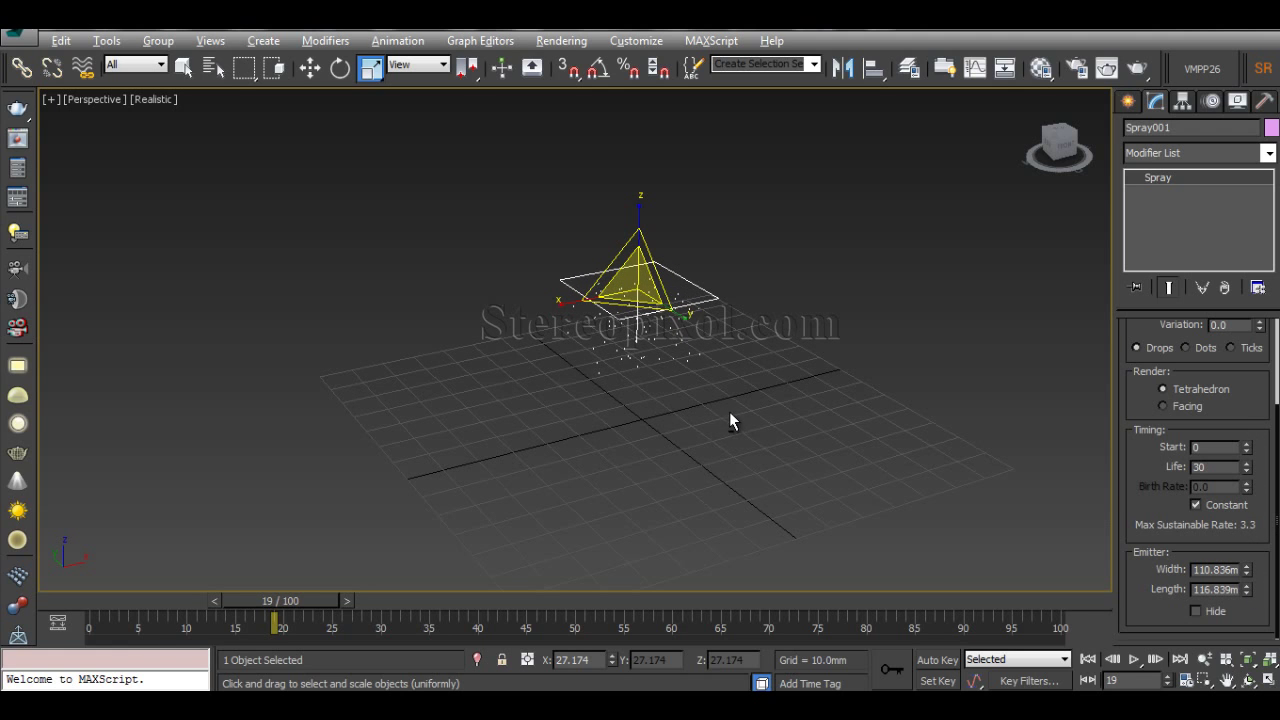
# Undo the Spray's uniform scaling and the last emitter width and length changes
pyautogui.keyDown('alt'); pyautogui.moveTo(729, 411); pyautogui.dragTo(669, 409, button='middle'); pyautogui.keyUp('alt')
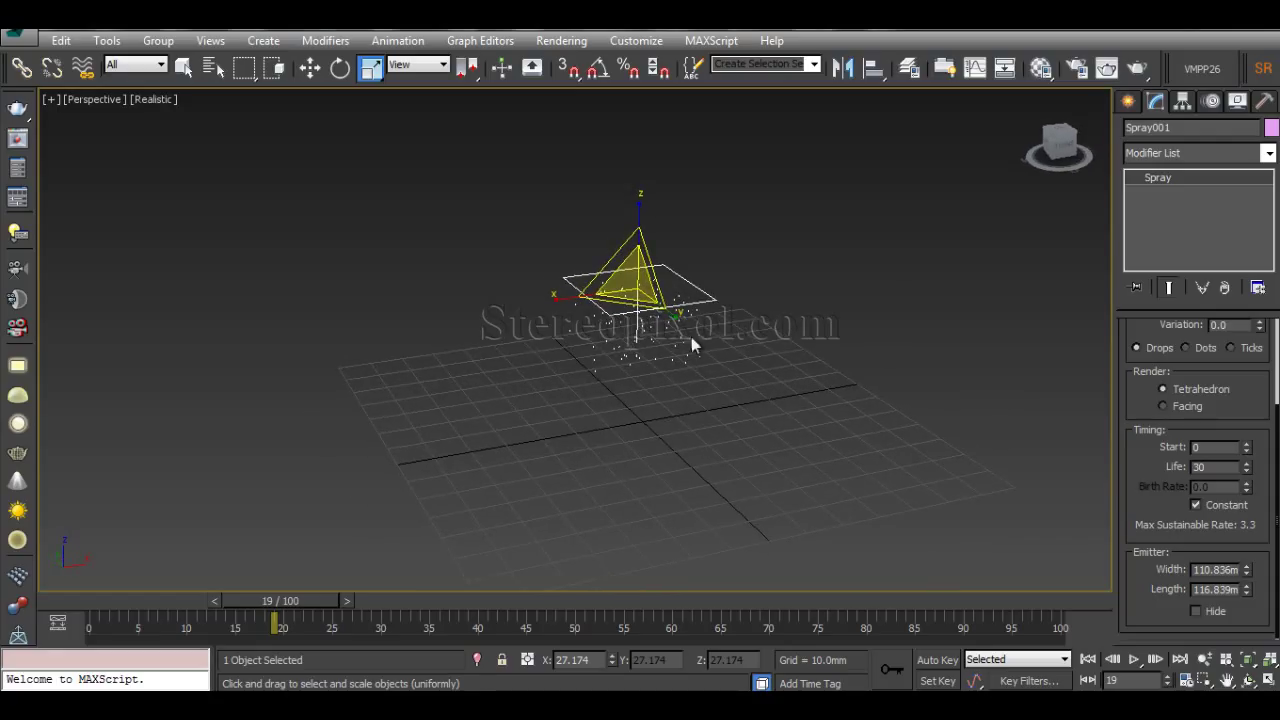
pyautogui.moveTo(690, 340)
pyautogui.mouseDown()
pyautogui.moveTo(690, 362)
pyautogui.moveTo(637, 360)
pyautogui.mouseUp()
pyautogui.keyDown('alt'); pyautogui.moveTo(637, 360); pyautogui.dragTo(703, 389, button='middle'); pyautogui.keyUp('alt')
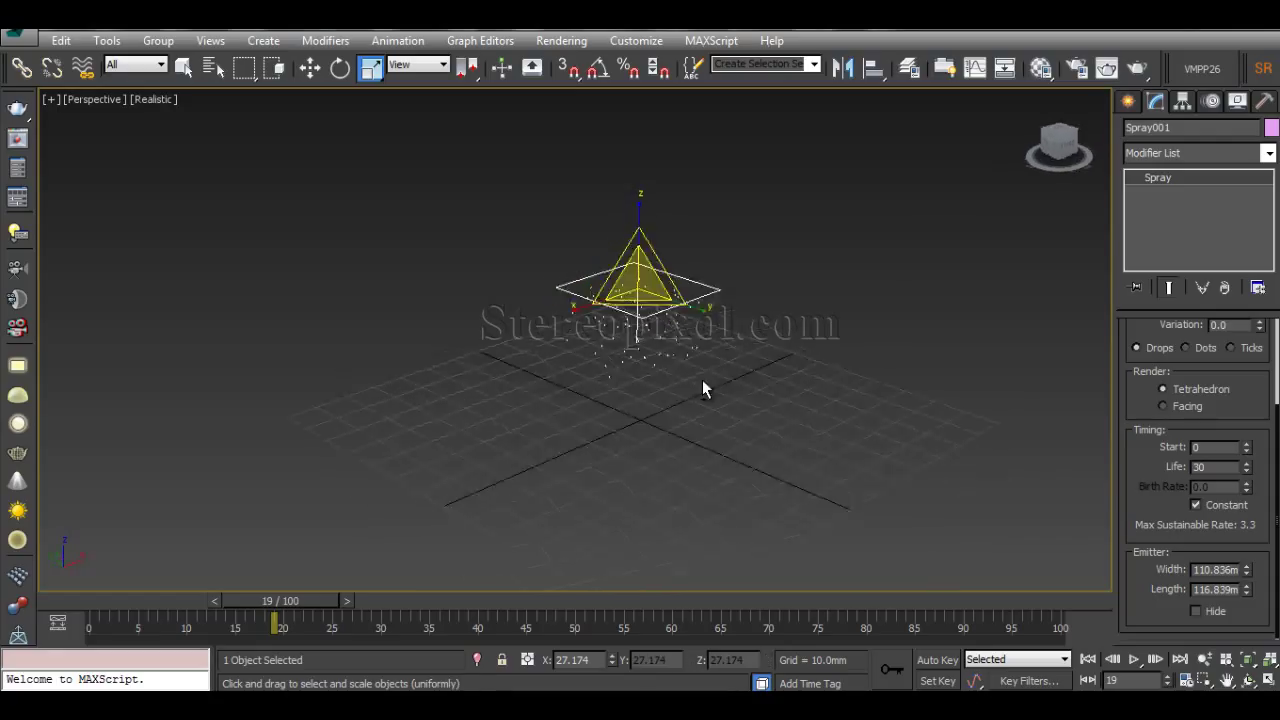
pyautogui.moveTo(703, 389); pyautogui.dragTo(705, 430)
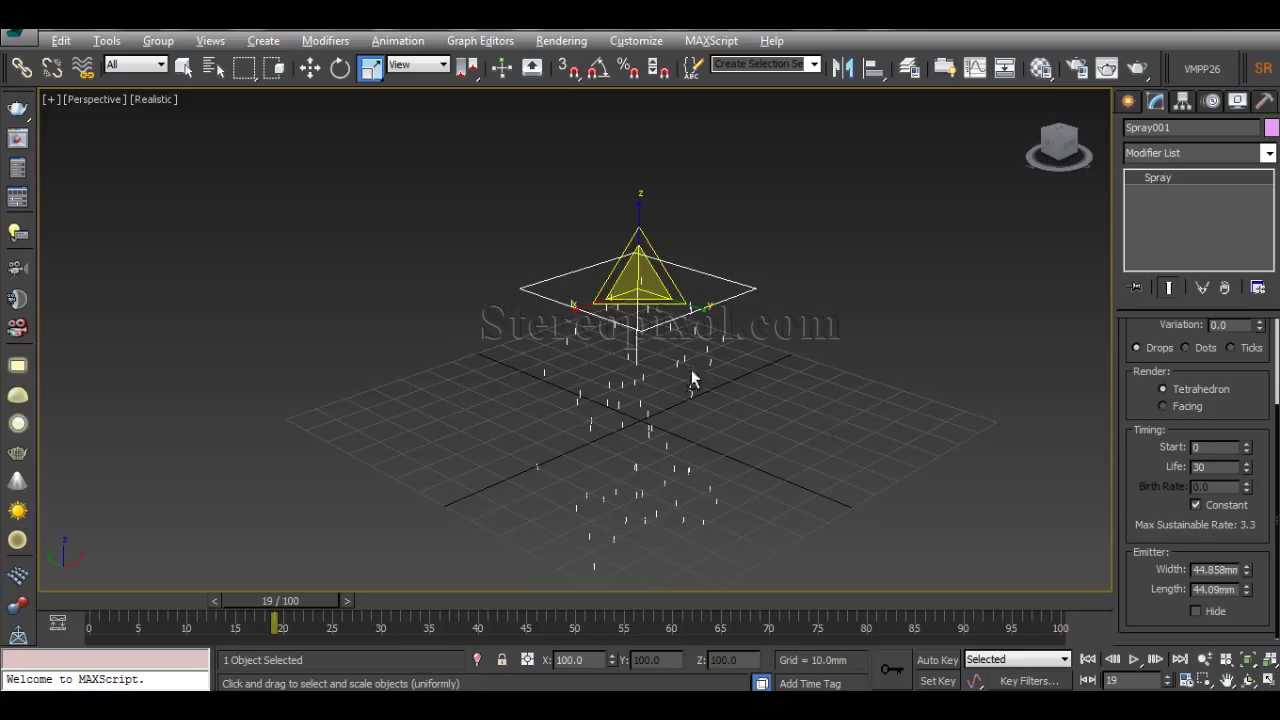
pyautogui.keyDown('alt'); pyautogui.moveTo(689, 377); pyautogui.dragTo(636, 285, button='middle'); pyautogui.keyUp('alt')
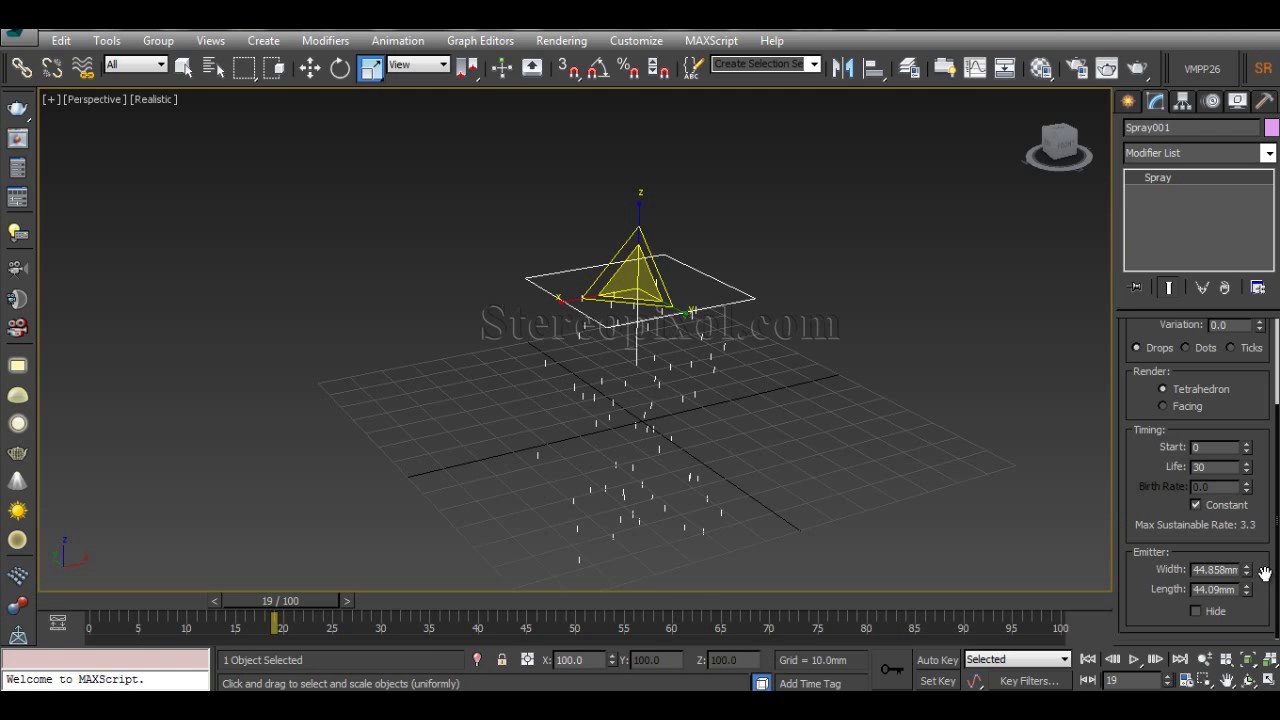
pyautogui.keyDown('alt'); pyautogui.moveTo(718, 417); pyautogui.dragTo(722, 421, button='middle'); pyautogui.keyUp('alt')
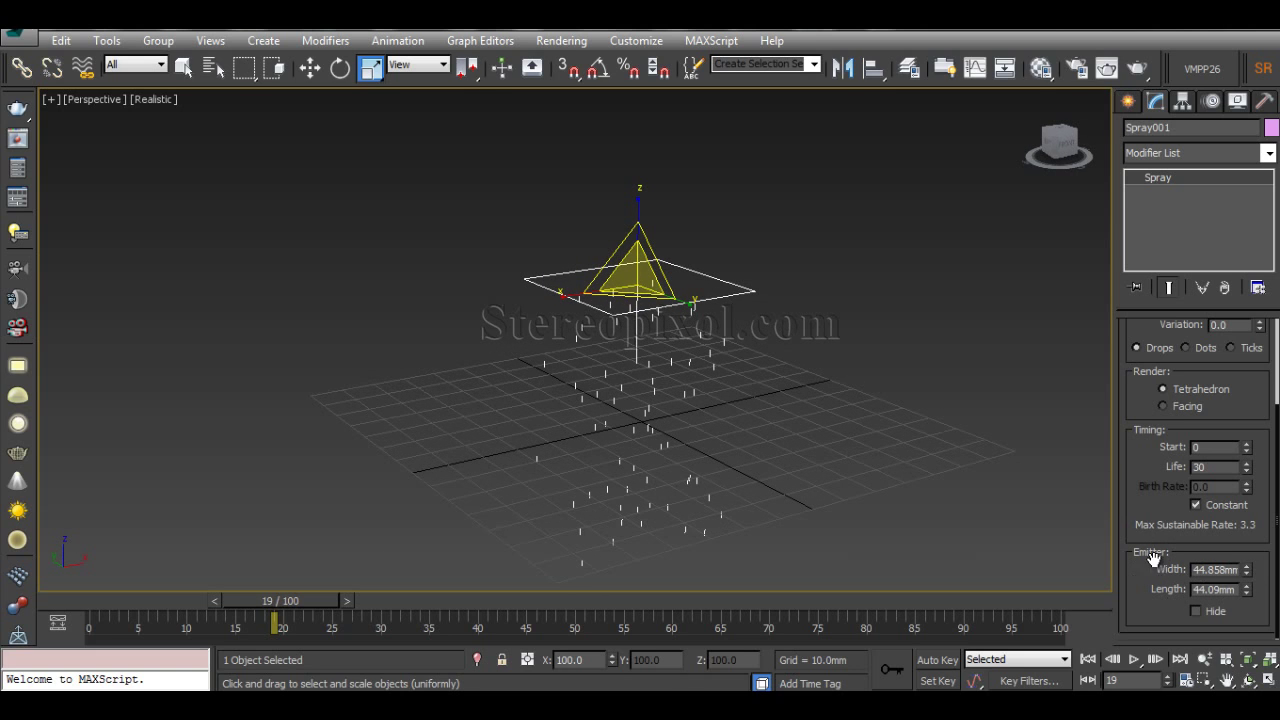
# Raise the Spray emitter vertically to a Z position of about 69.4 mm
pyautogui.scroll(3, 1139, 400)
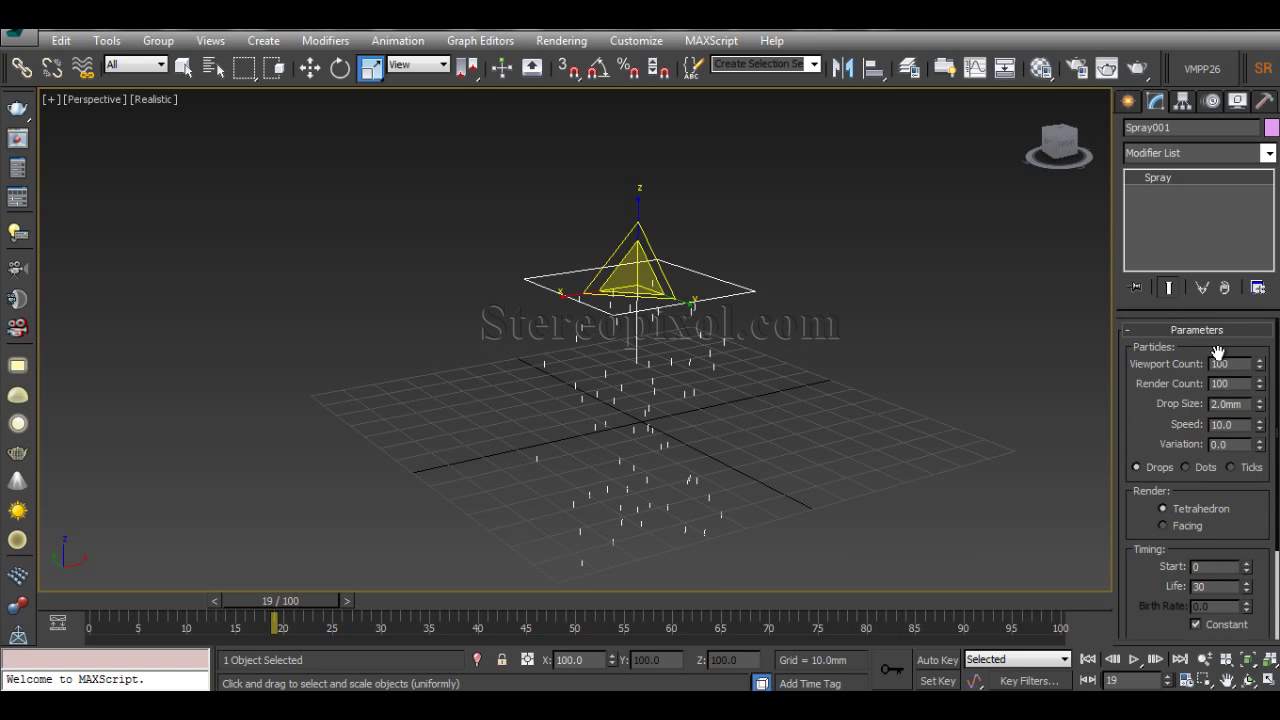
pyautogui.press('w')
pyautogui.moveTo(637, 229); pyautogui.dragTo(636, 115)
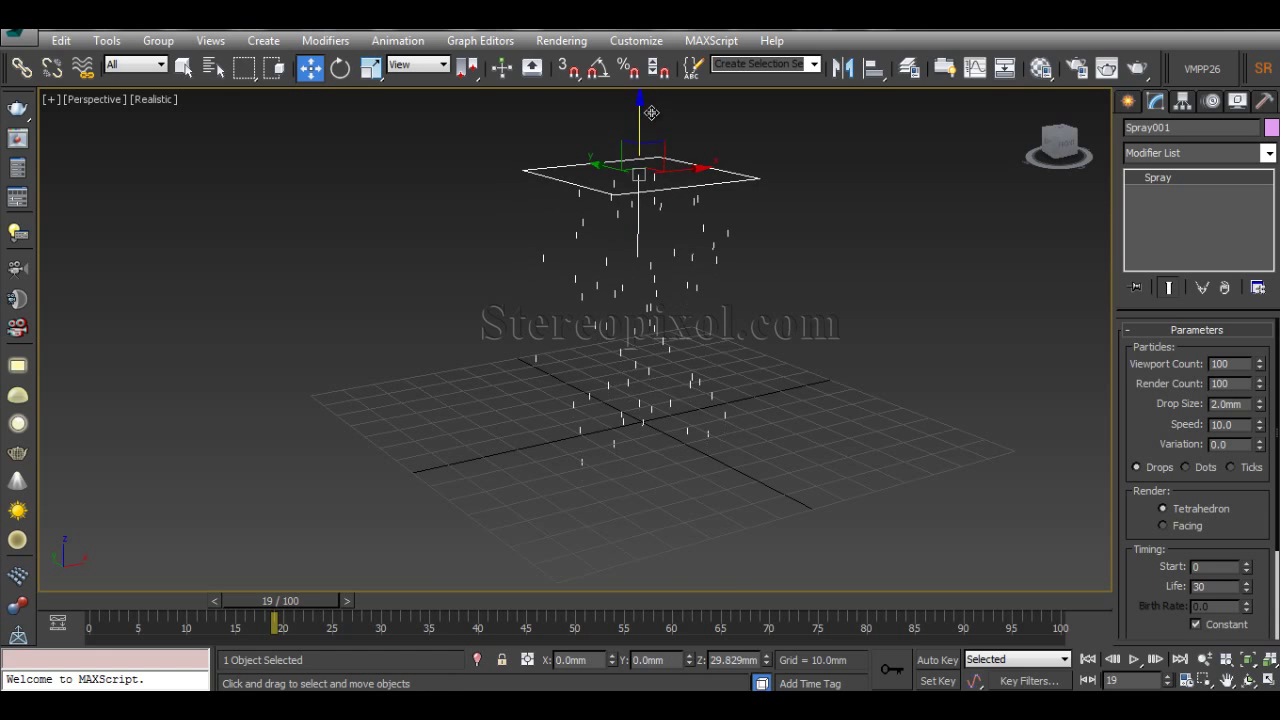
pyautogui.moveTo(745, 380)
pyautogui.keyDown('alt'); pyautogui.mouseDown(button='middle')
pyautogui.moveTo(751, 400)
pyautogui.moveTo(706, 440)
pyautogui.mouseUp(button='middle'); pyautogui.keyUp('alt')
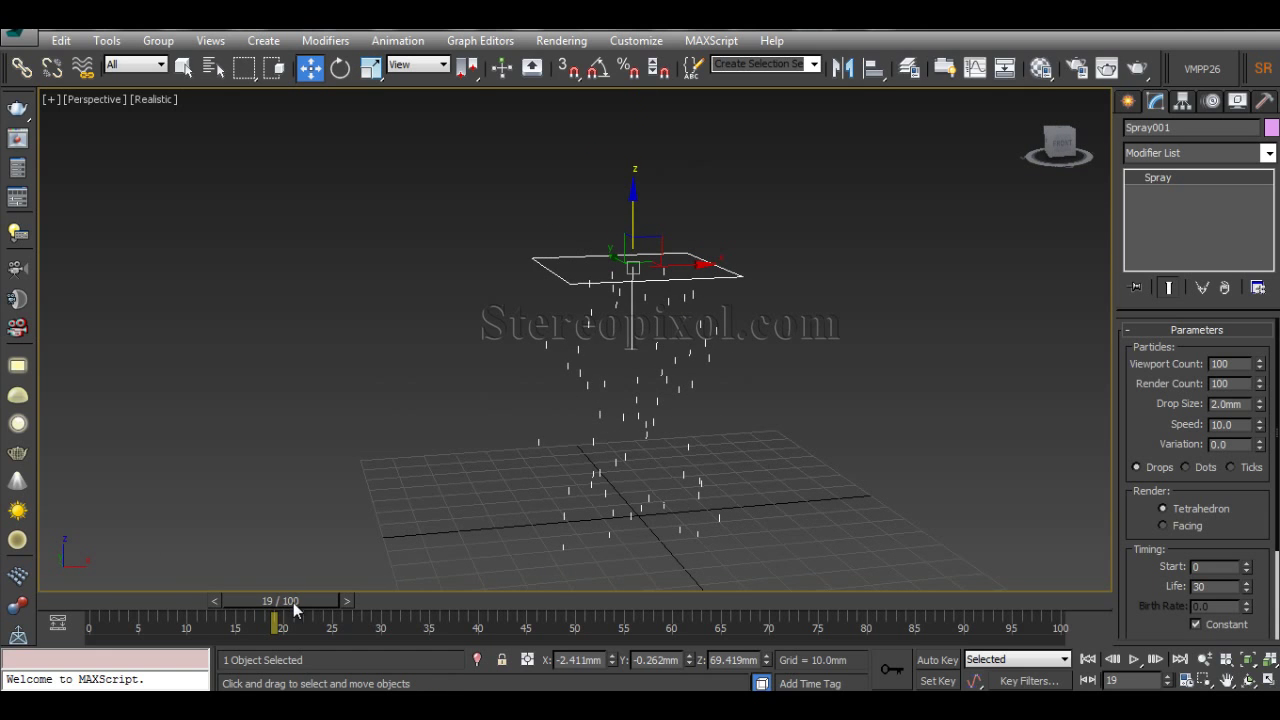
# Scrub the animation to frame 25 and examine the falling Spray particles from several angles
pyautogui.moveTo(293, 602)
pyautogui.mouseDown()
pyautogui.moveTo(110, 602)
pyautogui.moveTo(692, 602)
pyautogui.moveTo(133, 602)
pyautogui.moveTo(323, 600)
pyautogui.mouseUp()
pyautogui.press('w')
pyautogui.keyDown('alt'); pyautogui.moveTo(490, 520); pyautogui.dragTo(717, 427, button='middle'); pyautogui.keyUp('alt')
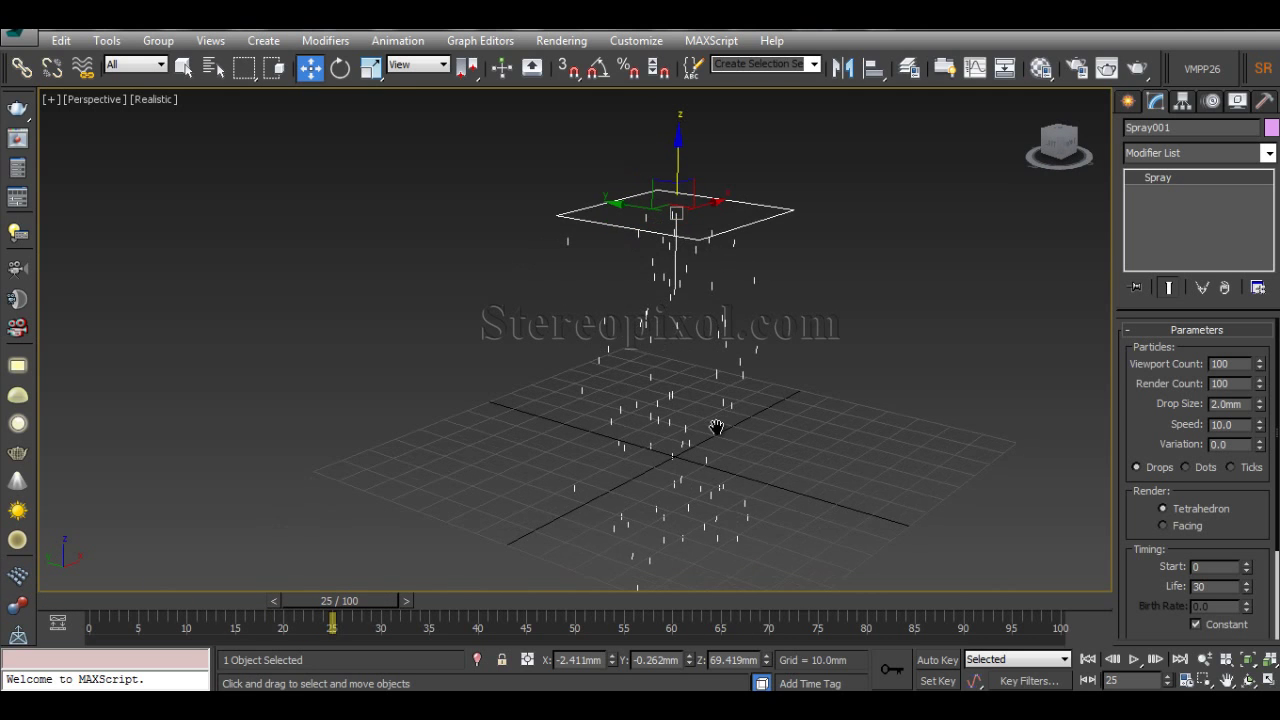
pyautogui.moveTo(376, 601)
pyautogui.mouseDown()
pyautogui.moveTo(324, 601)
pyautogui.moveTo(351, 601)
pyautogui.mouseUp()
pyautogui.press('w')
pyautogui.keyDown('alt'); pyautogui.moveTo(670, 460); pyautogui.dragTo(714, 445, button='middle'); pyautogui.keyUp('alt')
pyautogui.moveTo(313, 601); pyautogui.dragTo(349, 613)
pyautogui.press('w')
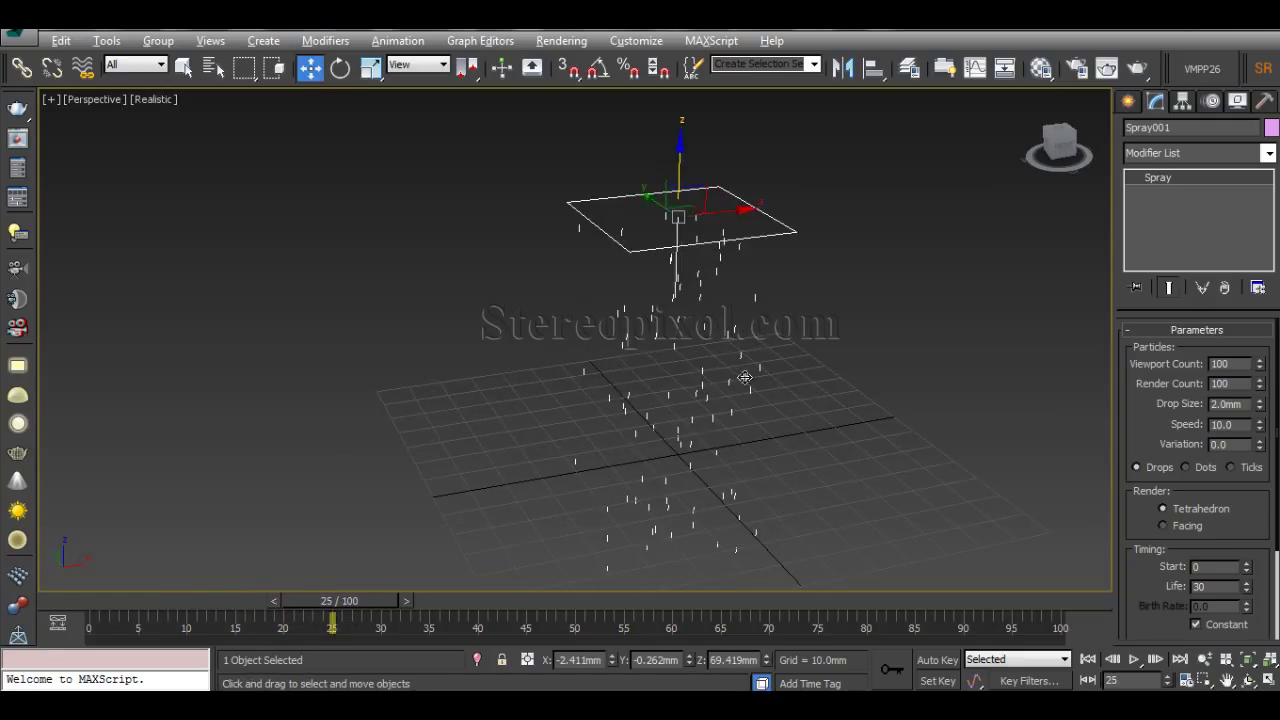
pyautogui.moveTo(745, 378)
pyautogui.keyDown('alt'); pyautogui.mouseDown(button='middle')
pyautogui.moveTo(808, 357)
pyautogui.moveTo(787, 416)
pyautogui.mouseUp(button='middle'); pyautogui.keyUp('alt')
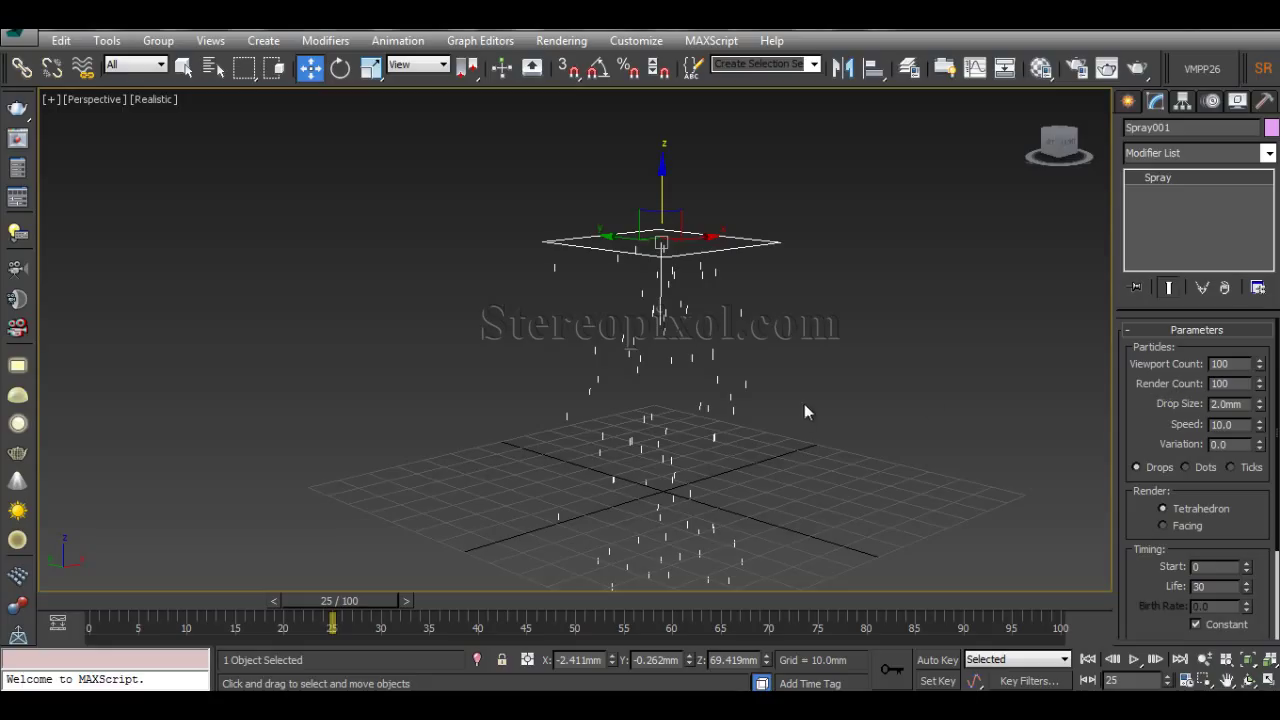
pyautogui.moveTo(779, 388)
pyautogui.keyDown('alt'); pyautogui.mouseDown(button='middle')
pyautogui.moveTo(759, 403)
pyautogui.moveTo(774, 434)
pyautogui.moveTo(756, 438)
pyautogui.moveTo(769, 437)
pyautogui.moveTo(777, 400)
pyautogui.moveTo(791, 406)
pyautogui.mouseUp(button='middle'); pyautogui.keyUp('alt')
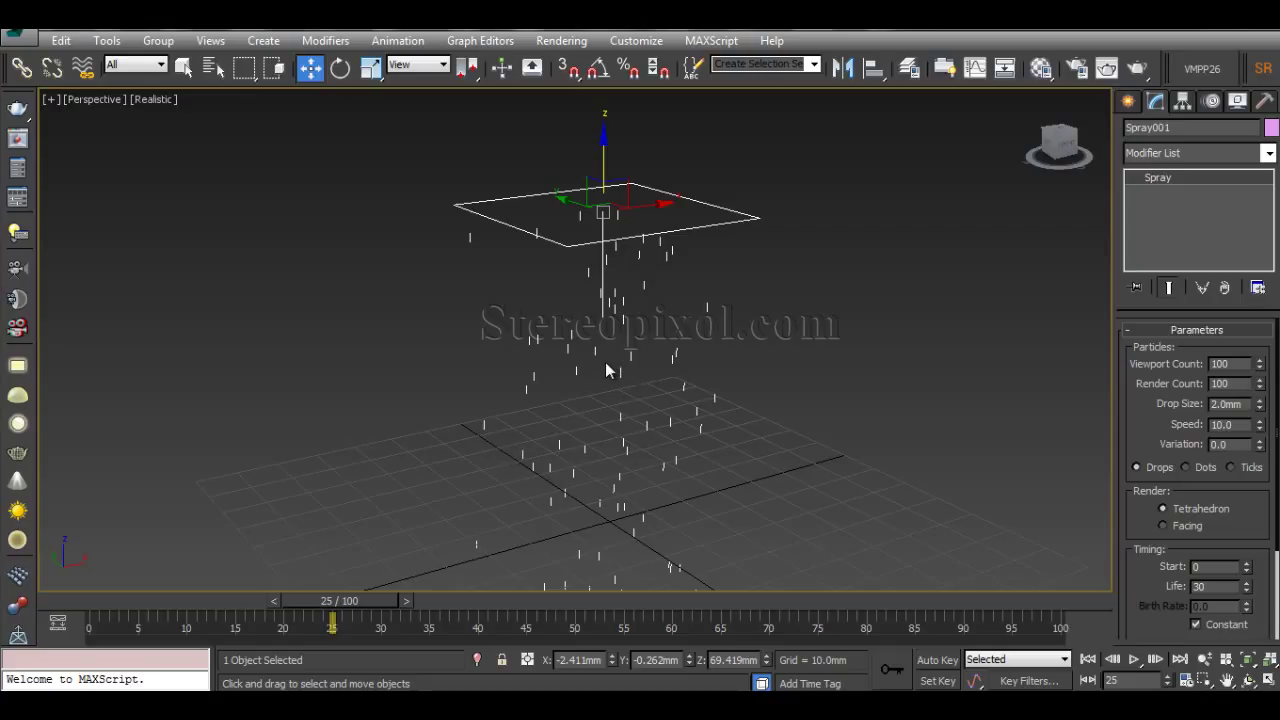
# Render the perspective view at frame 25 to check the Spray particles, and close the rendered frame
pyautogui.moveTo(605, 362); pyautogui.dragTo(724, 361, button='middle')
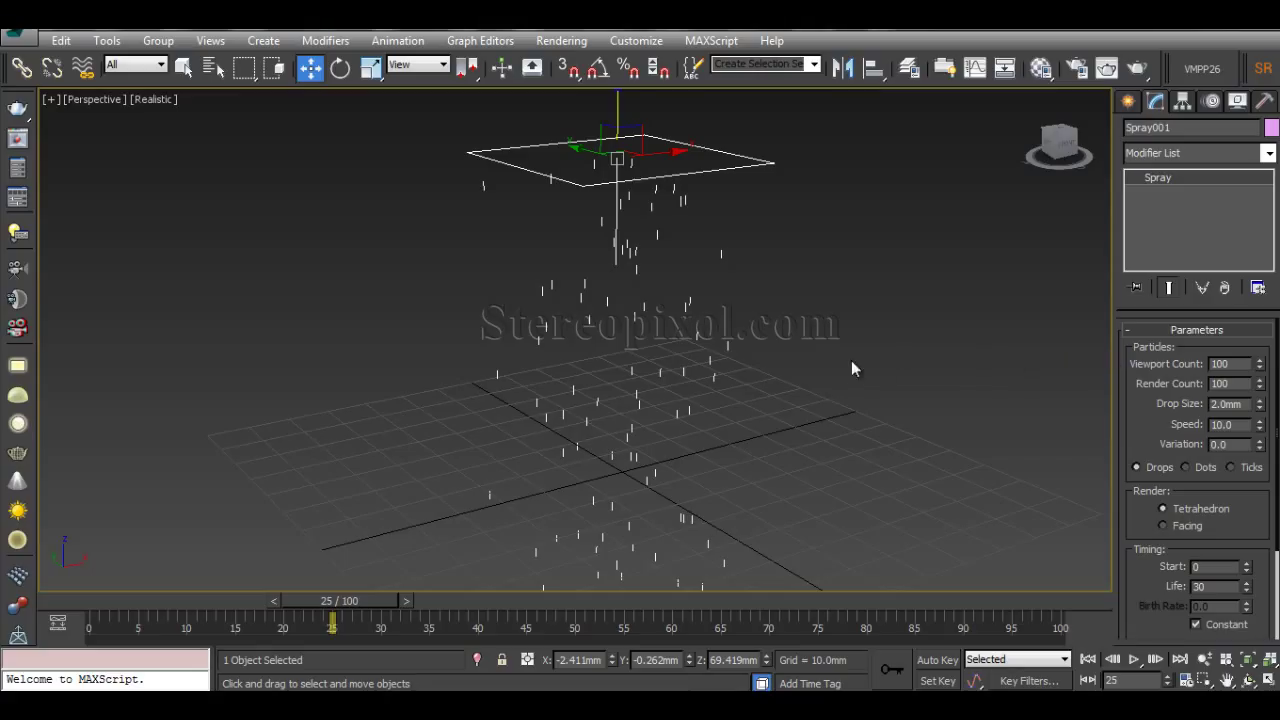
pyautogui.moveTo(820, 424)
pyautogui.keyDown('alt'); pyautogui.mouseDown(button='middle')
pyautogui.moveTo(791, 424)
pyautogui.moveTo(802, 425)
pyautogui.mouseUp(button='middle'); pyautogui.keyUp('alt')
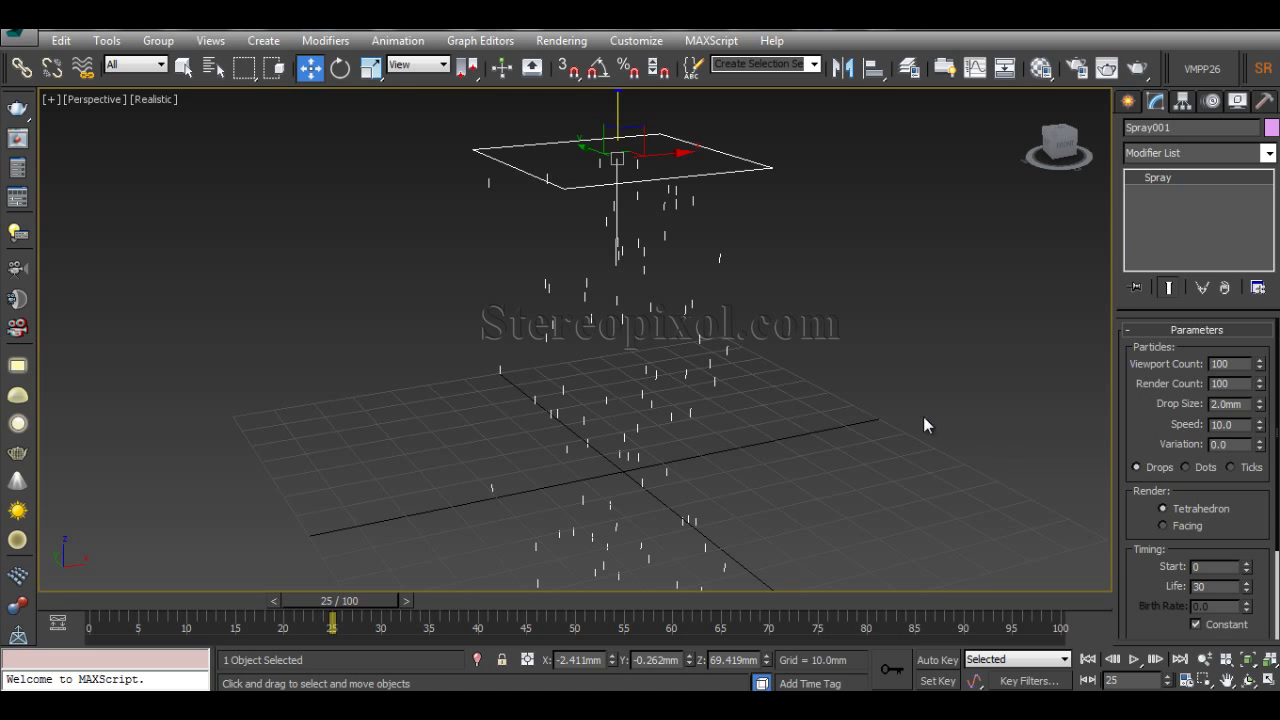
pyautogui.moveTo(923, 416); pyautogui.dragTo(783, 400, button='middle')
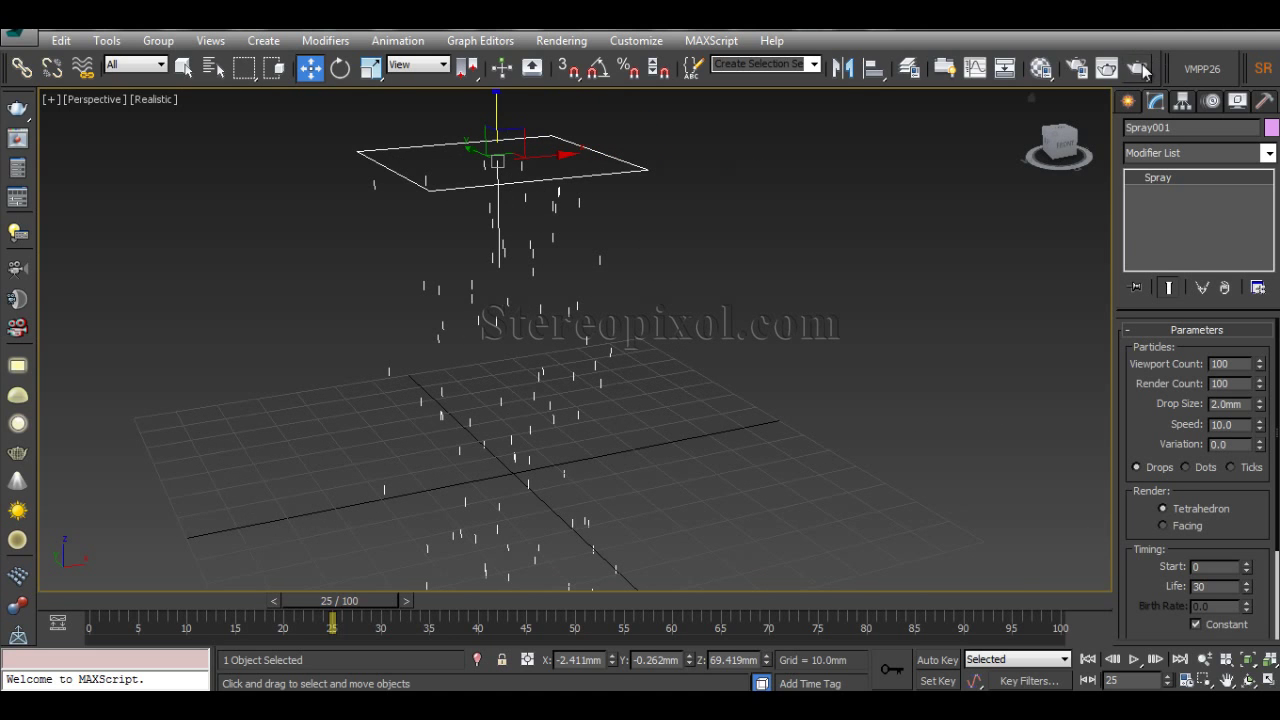
pyautogui.click(1107, 67)
pyautogui.moveTo(622, 86); pyautogui.dragTo(1036, 74)
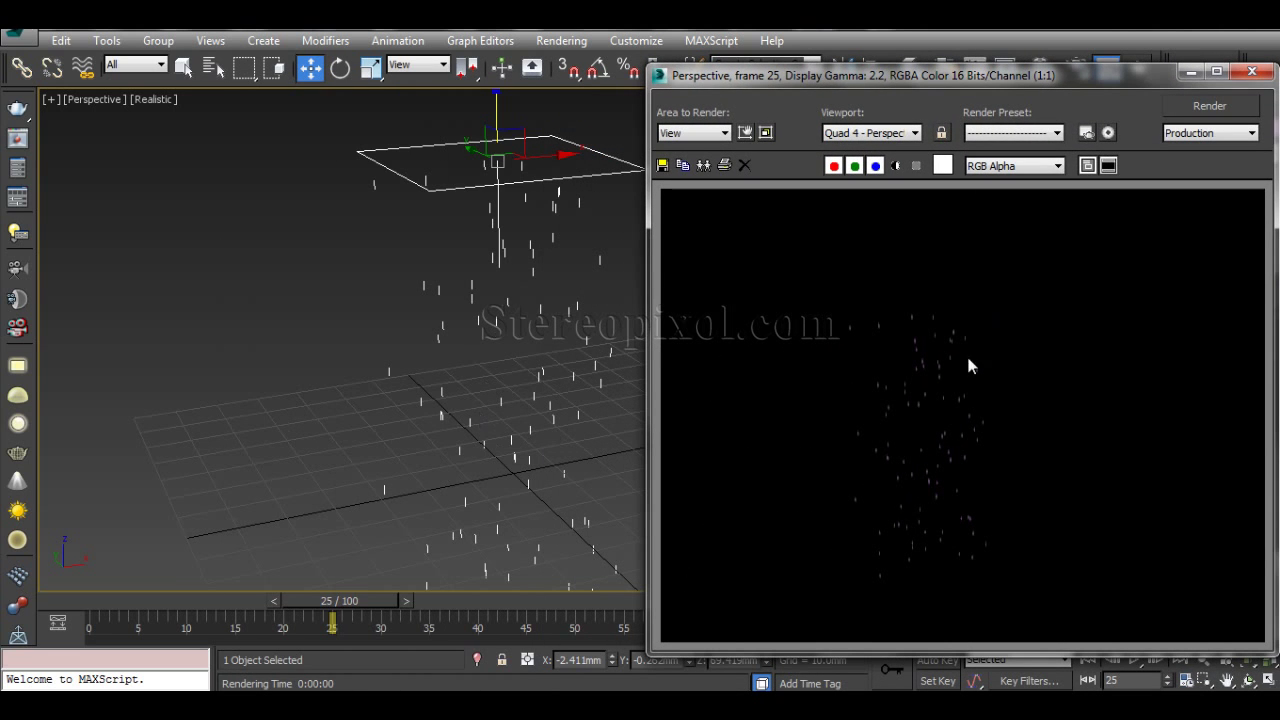
pyautogui.click(1250, 114)
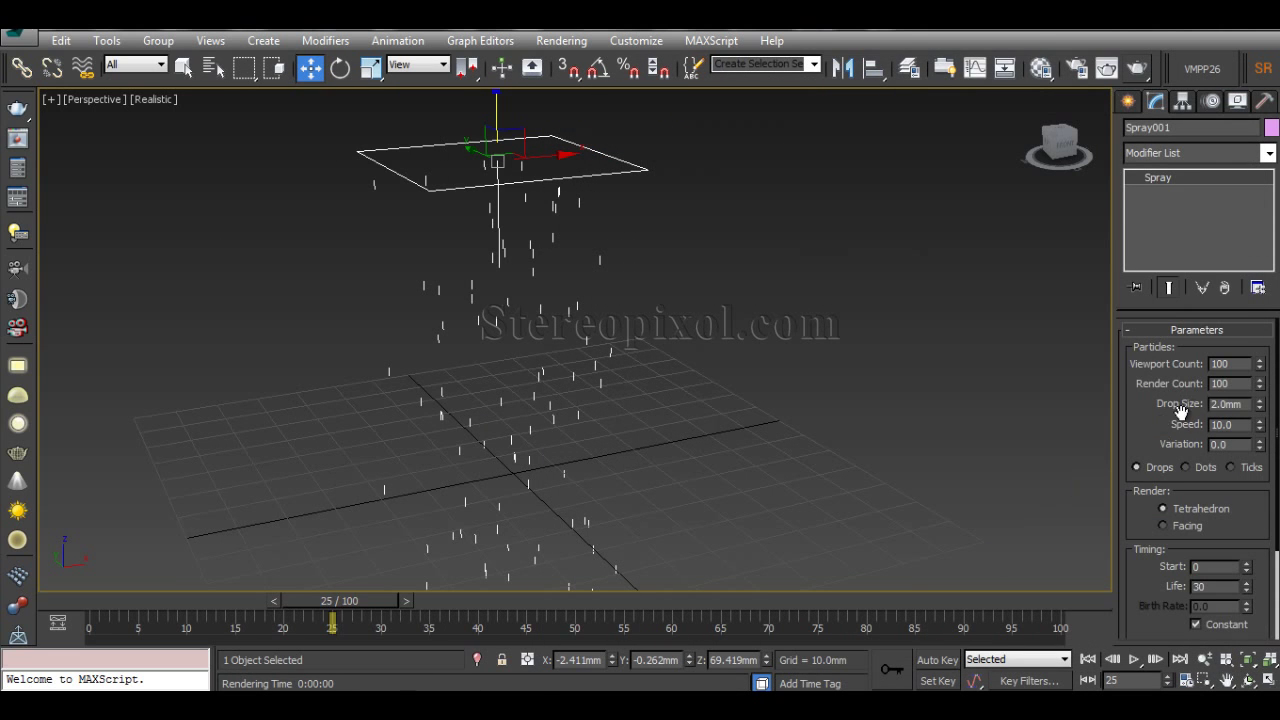
# Set the Spray's render count to 10000 and render the perspective view to check the particle density
pyautogui.write('00')
pyautogui.press('Return')
pyautogui.keyDown('alt'); pyautogui.moveTo(636, 366); pyautogui.dragTo(643, 366, button='middle'); pyautogui.keyUp('alt')
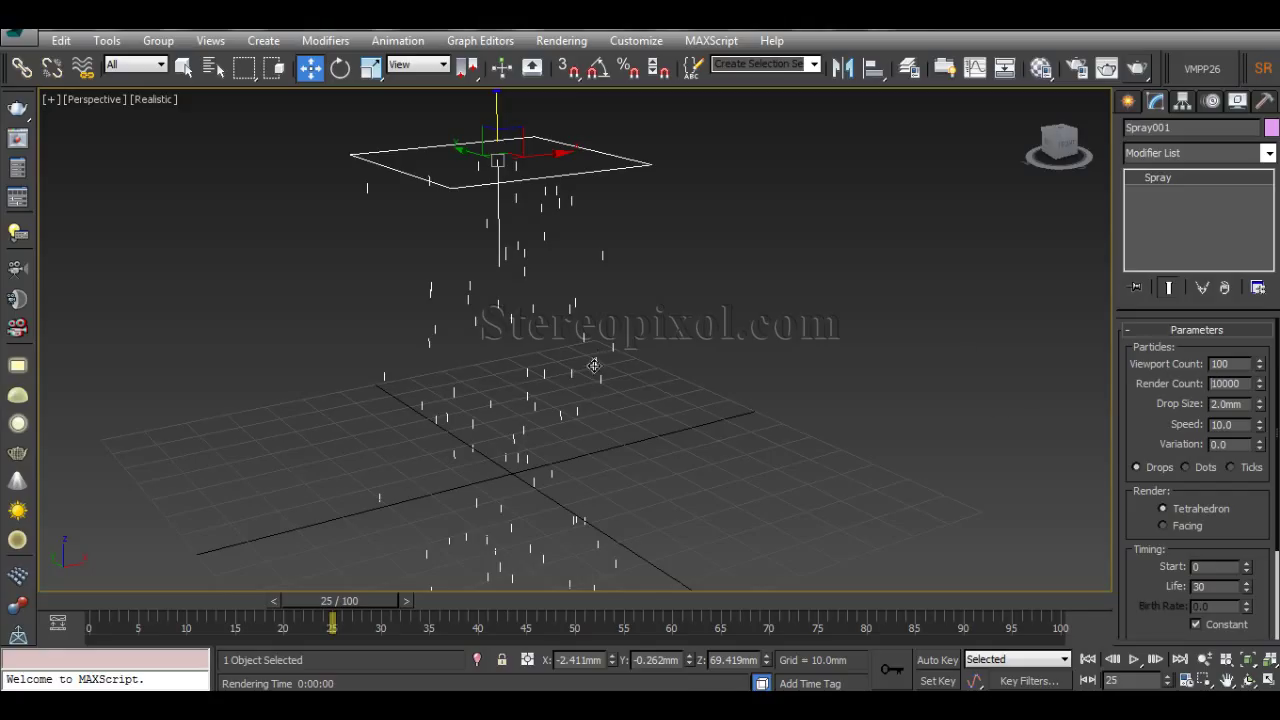
pyautogui.moveTo(730, 436)
pyautogui.keyDown('alt'); pyautogui.mouseDown(button='middle')
pyautogui.moveTo(717, 431)
pyautogui.moveTo(753, 430)
pyautogui.moveTo(738, 420)
pyautogui.moveTo(753, 377)
pyautogui.mouseUp(button='middle'); pyautogui.keyUp('alt')
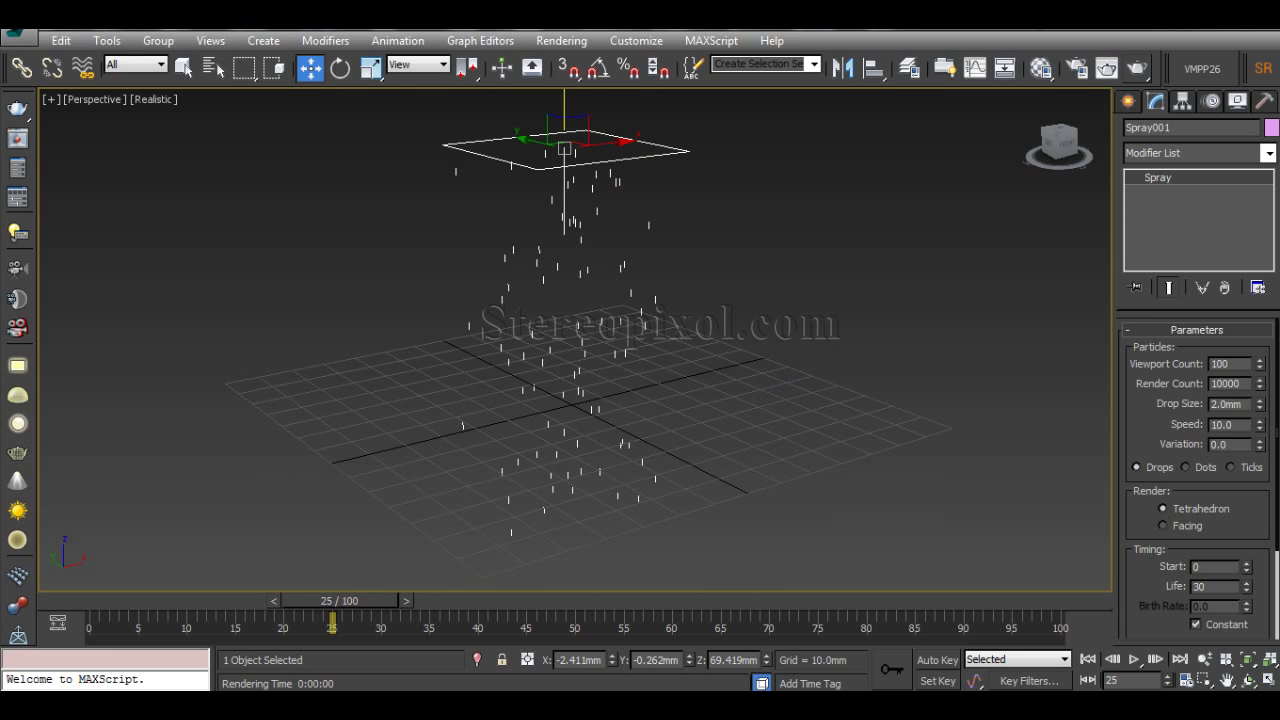
pyautogui.click(1137, 67)
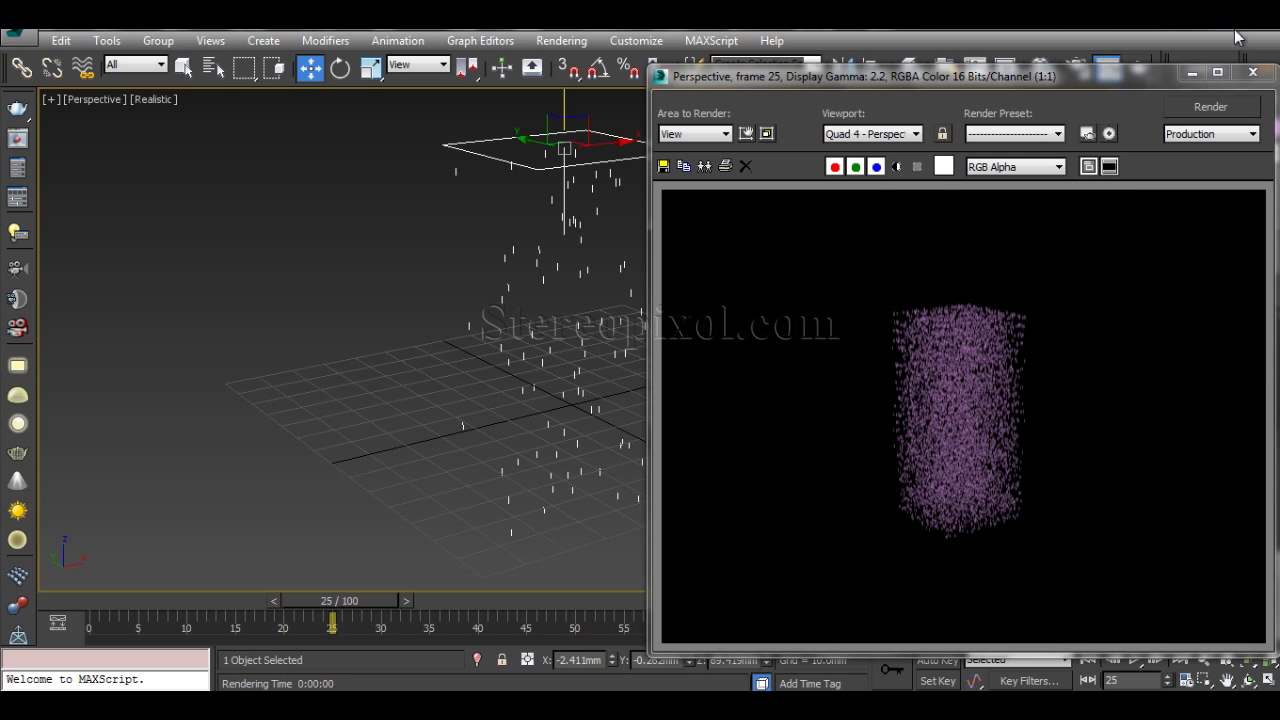
pyautogui.click(1252, 72)
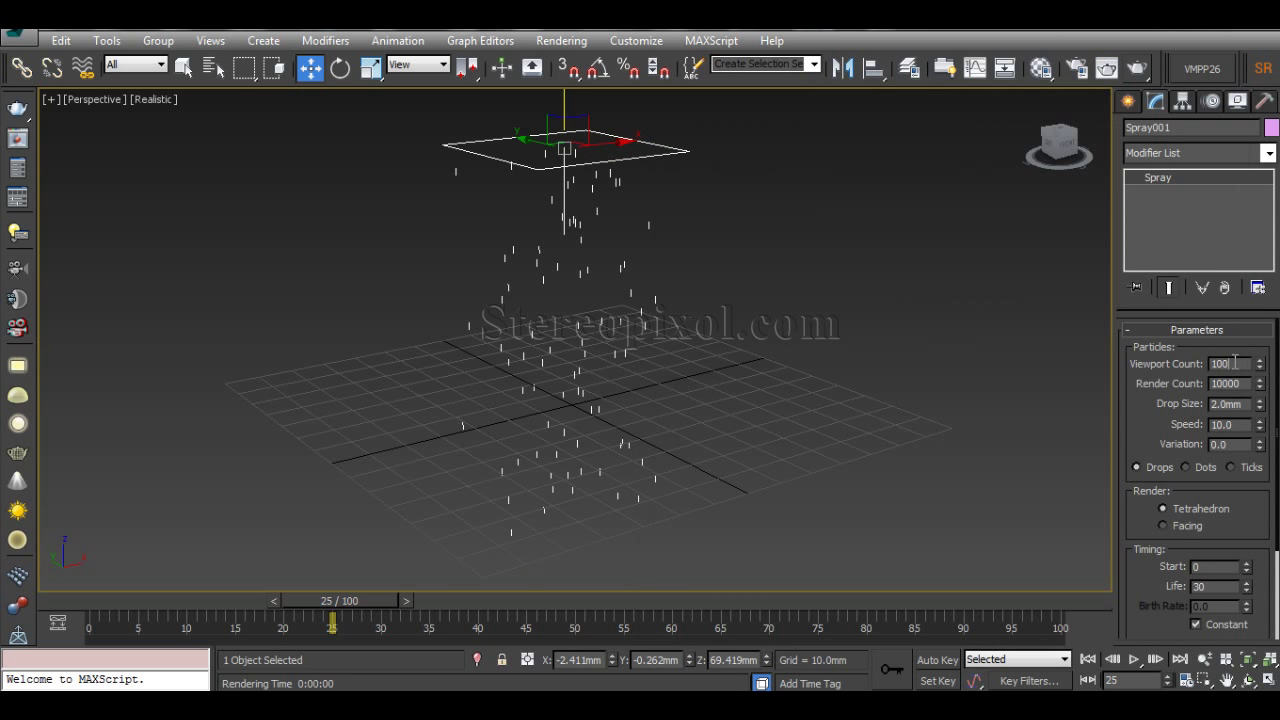
# Set the Spray's viewport count to 10000 and inspect the particle density in the perspective view
pyautogui.write('00')
pyautogui.press('Return')
pyautogui.moveTo(795, 355)
pyautogui.keyDown('alt'); pyautogui.mouseDown(button='middle')
pyautogui.moveTo(720, 369)
pyautogui.moveTo(828, 371)
pyautogui.moveTo(706, 386)
pyautogui.moveTo(761, 395)
pyautogui.mouseUp(button='middle'); pyautogui.keyUp('alt')
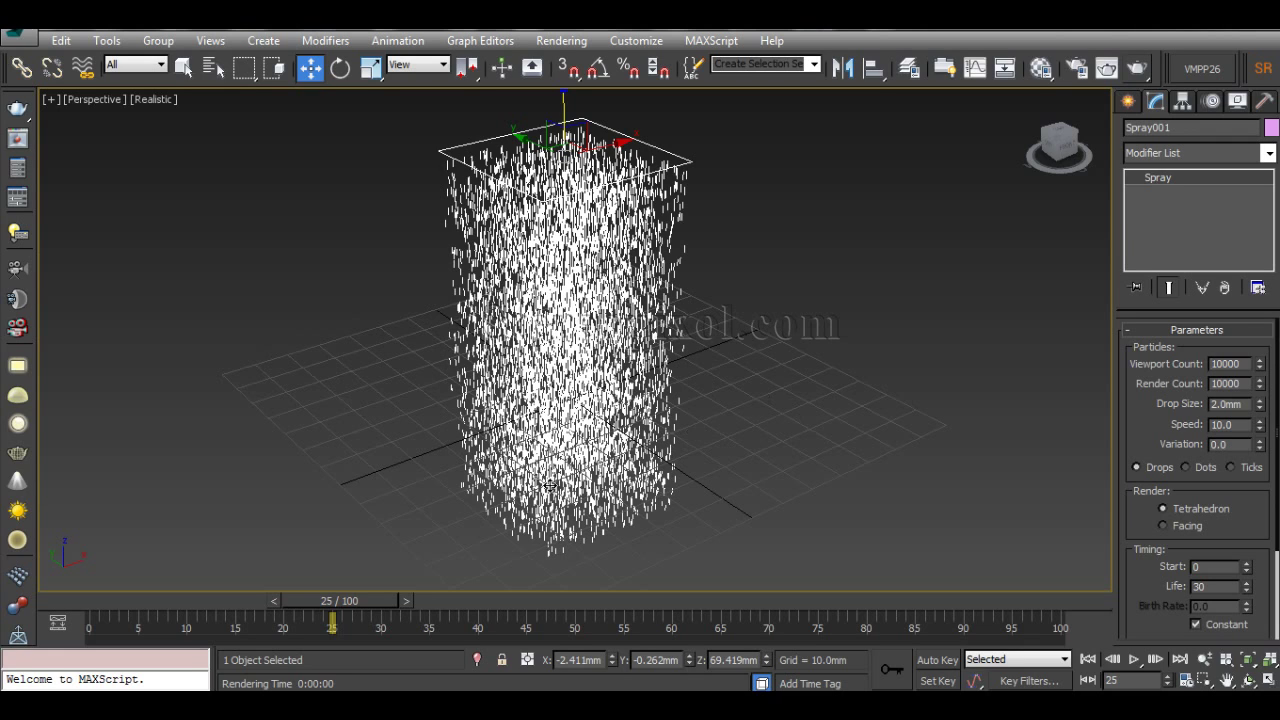
# Set both the viewport count and the render count of the Spray back to 100
pyautogui.doubleClick(1240, 363)
pyautogui.write('100')
pyautogui.press('Return')
pyautogui.click(1240, 383)
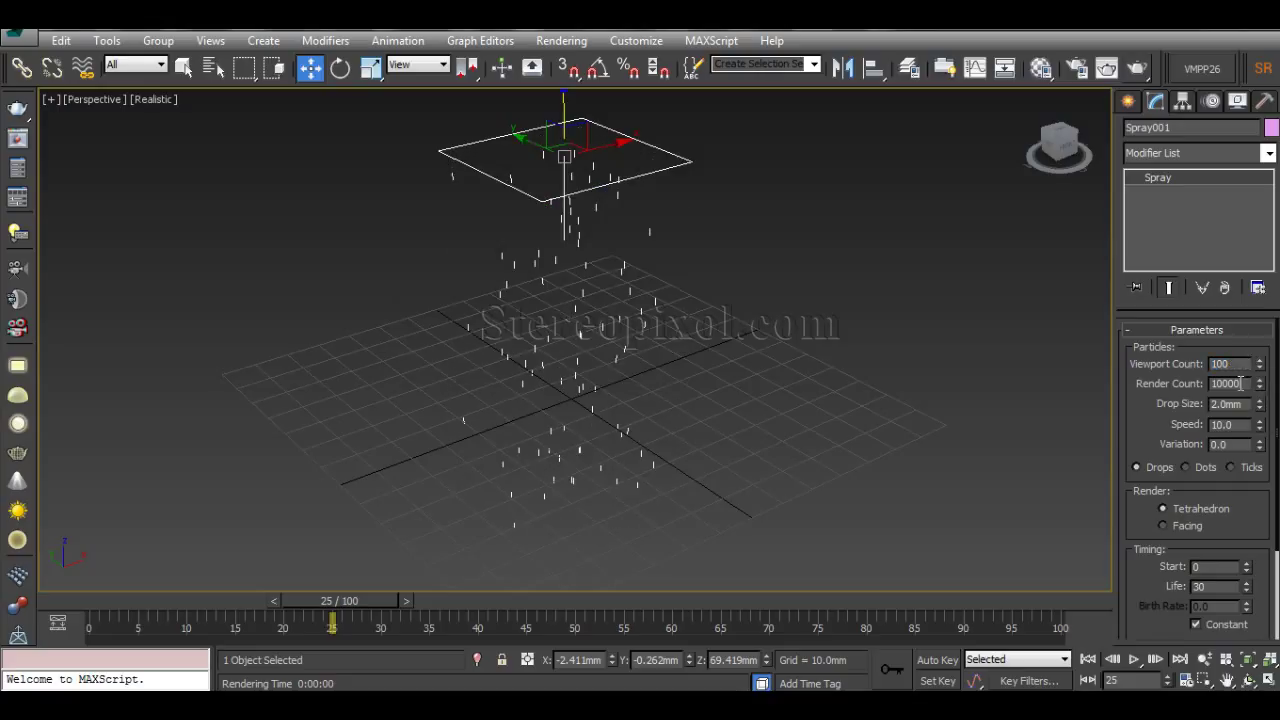
pyautogui.press('BackSpace')
pyautogui.press('BackSpace')
# Render the Spray, set its drop size to 5 mm, and render again to compare the drops
pyautogui.moveTo(658, 388)
pyautogui.keyDown('alt'); pyautogui.mouseDown(button='middle')
pyautogui.moveTo(672, 337)
pyautogui.moveTo(671, 429)
pyautogui.moveTo(689, 403)
pyautogui.moveTo(717, 463)
pyautogui.moveTo(698, 476)
pyautogui.mouseUp(button='middle'); pyautogui.keyUp('alt')
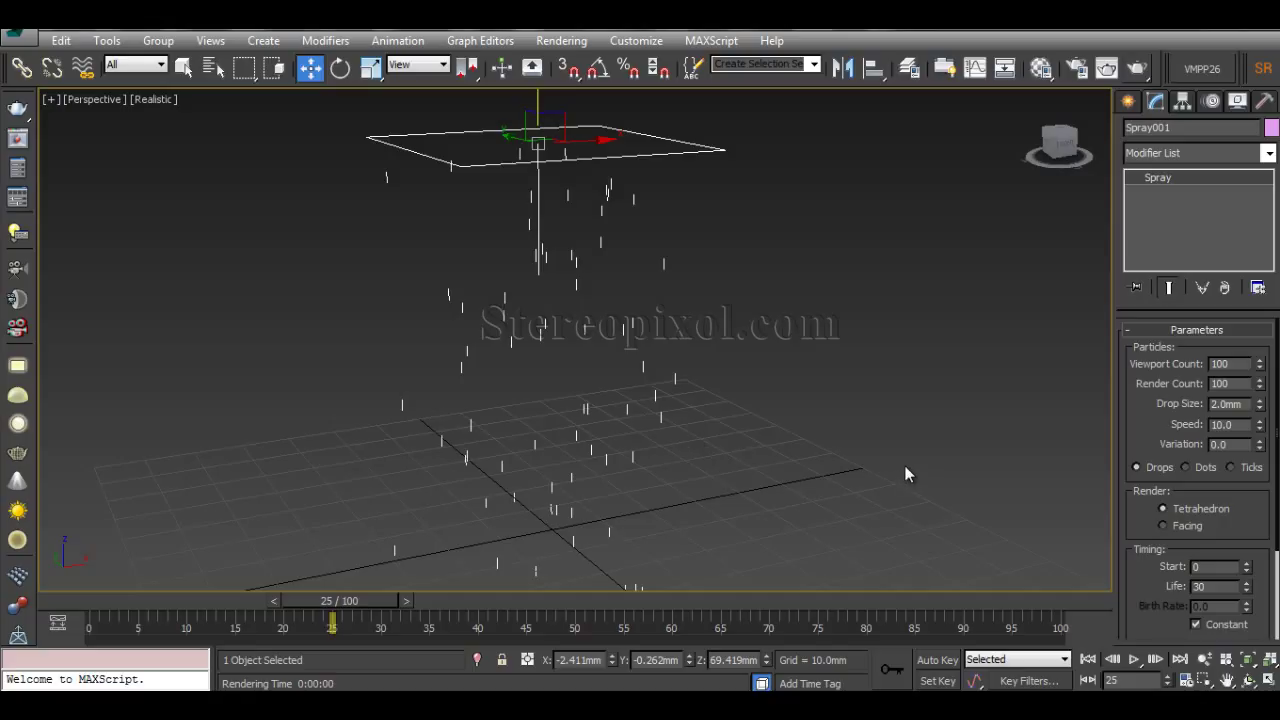
pyautogui.click(1140, 72)
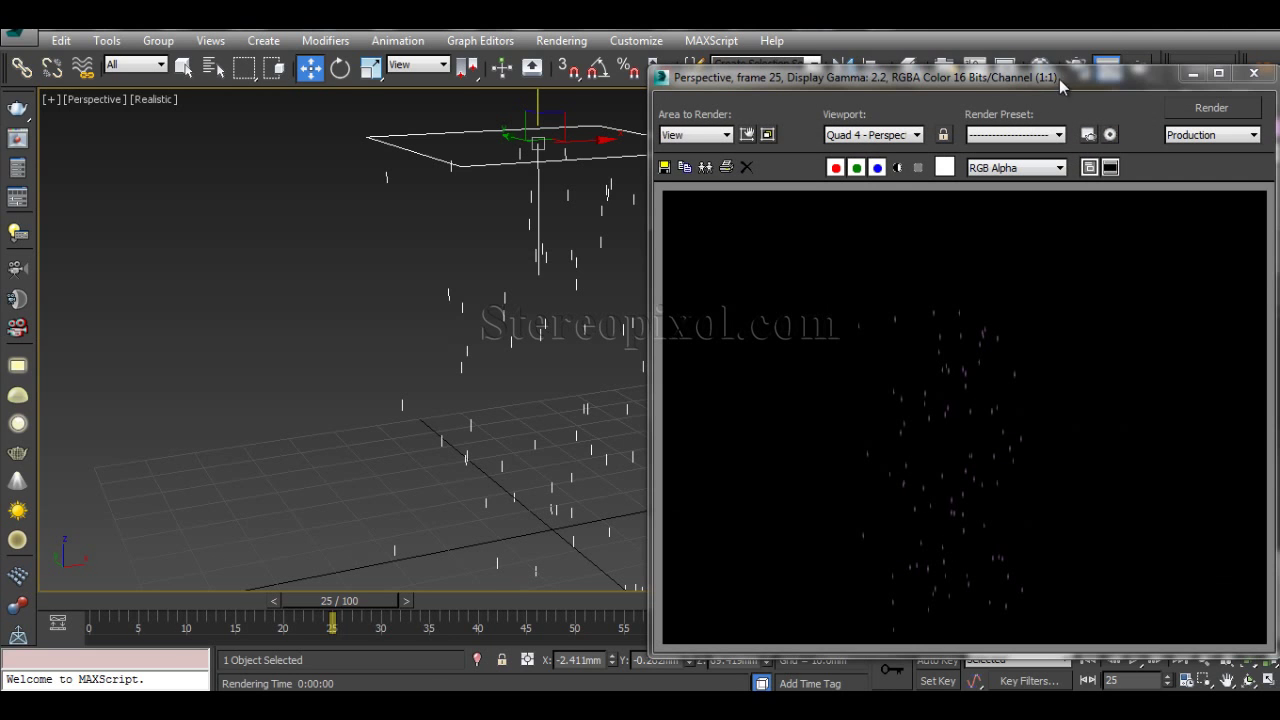
pyautogui.moveTo(1059, 79); pyautogui.dragTo(735, 79)
pyautogui.doubleClick(1226, 404)
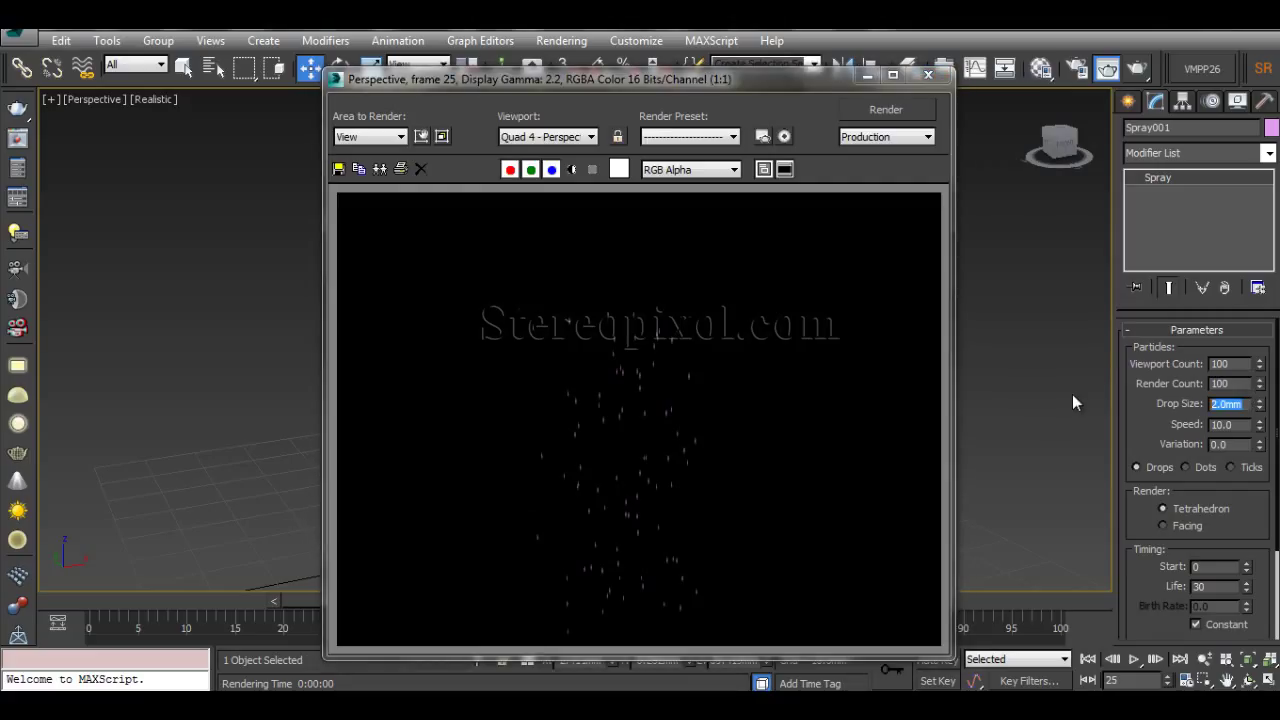
pyautogui.write('5')
pyautogui.press('Return')
pyautogui.click(865, 114)
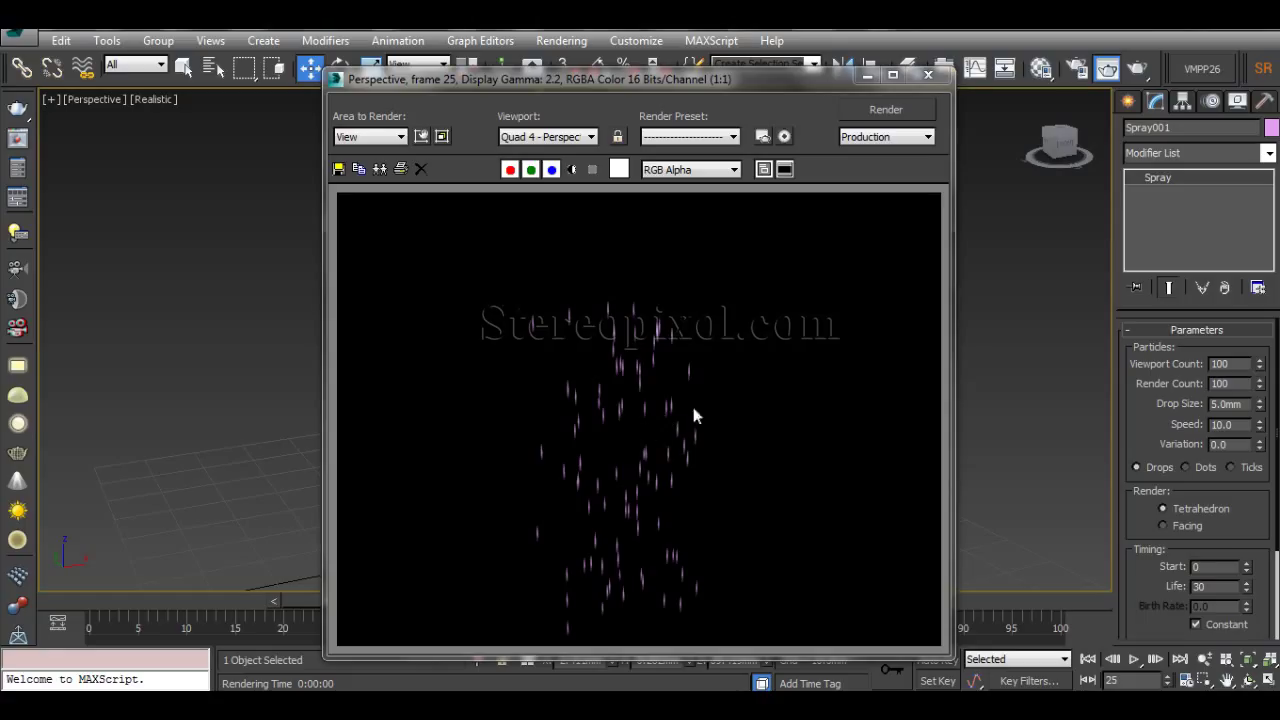
pyautogui.click(928, 75)
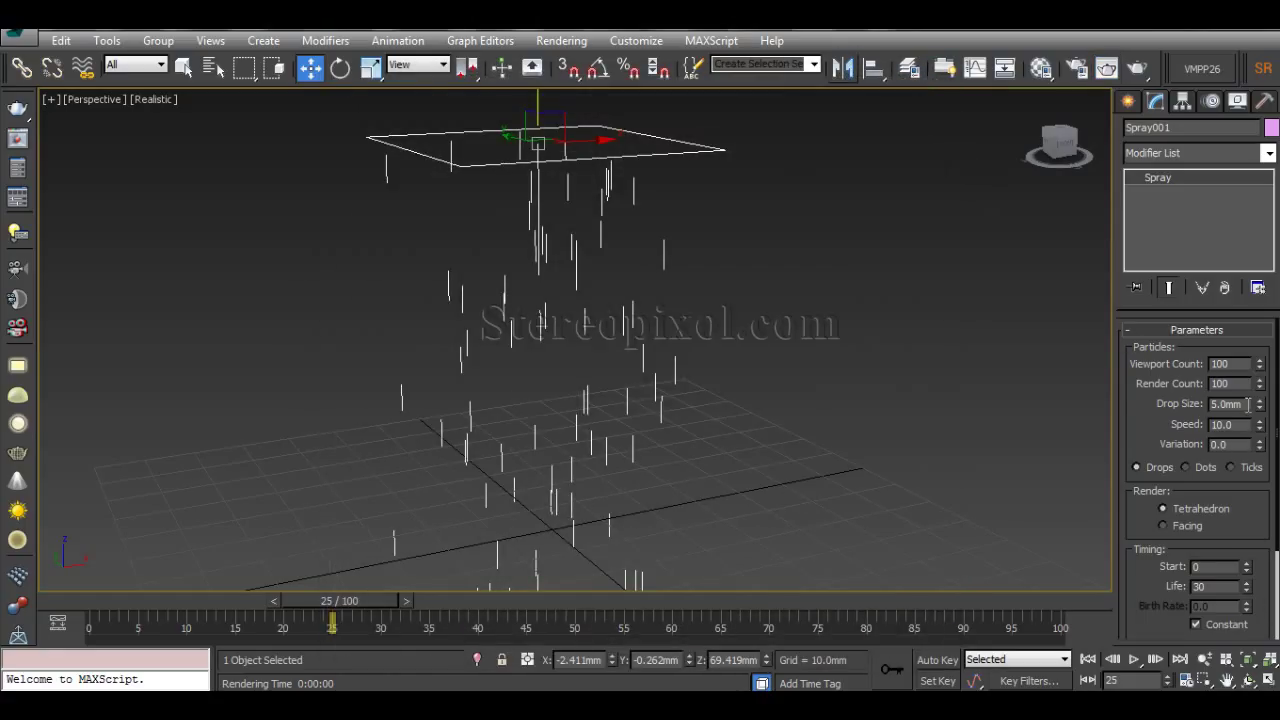
# Set the Spray's drop size back to 2 mm
pyautogui.write('2')
pyautogui.press('Return')
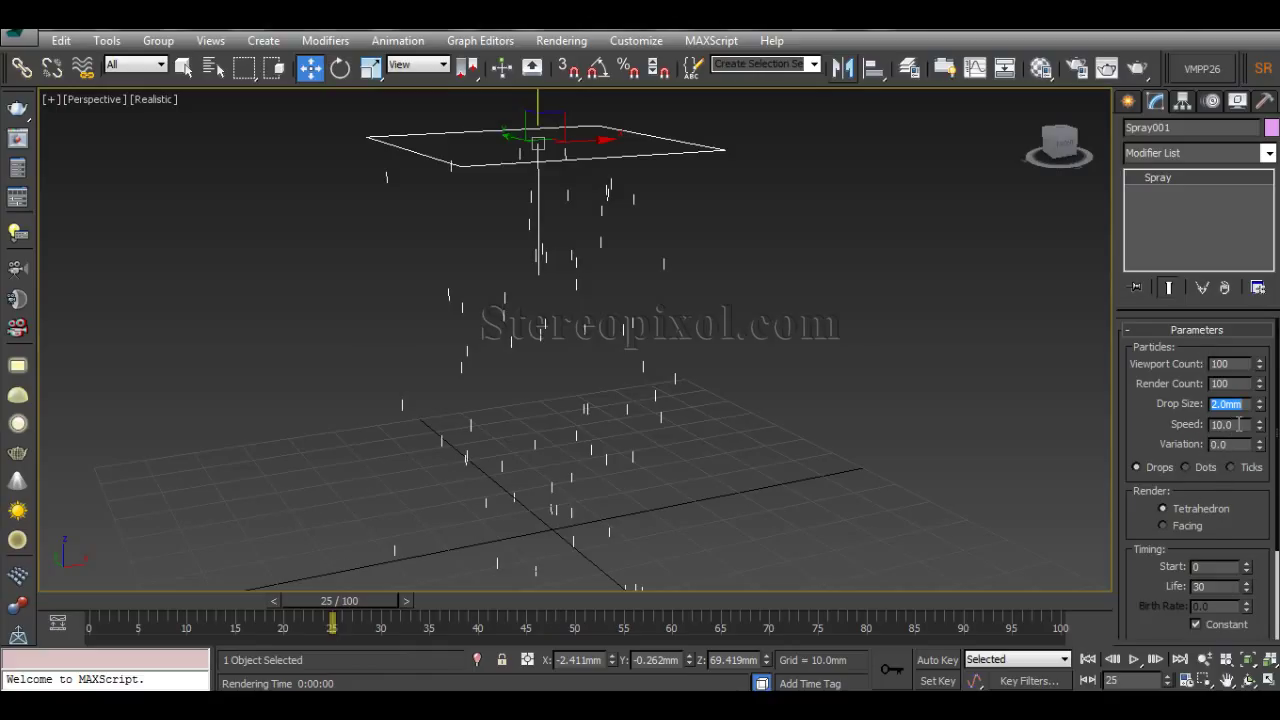
# Reduce the Spray's particle speed to 3.035 and render the perspective view to check the effect
pyautogui.moveTo(1259, 428); pyautogui.dragTo(1099, 347)
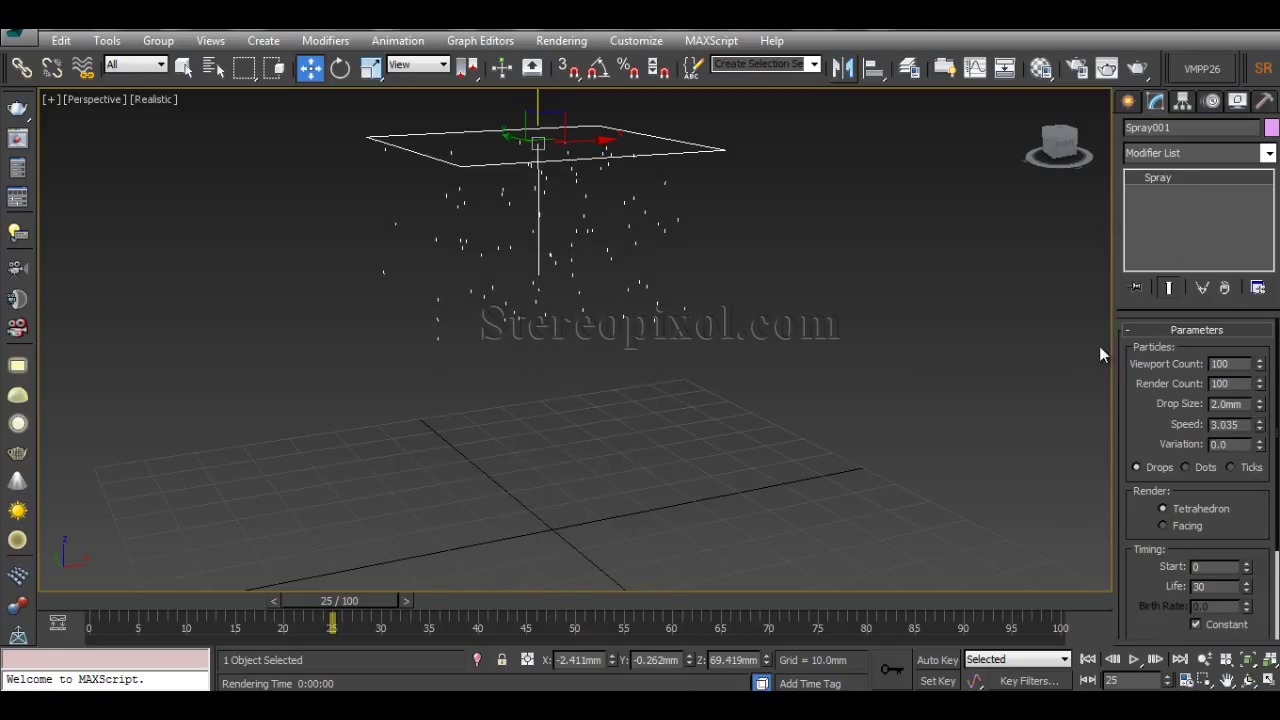
pyautogui.click(1138, 68)
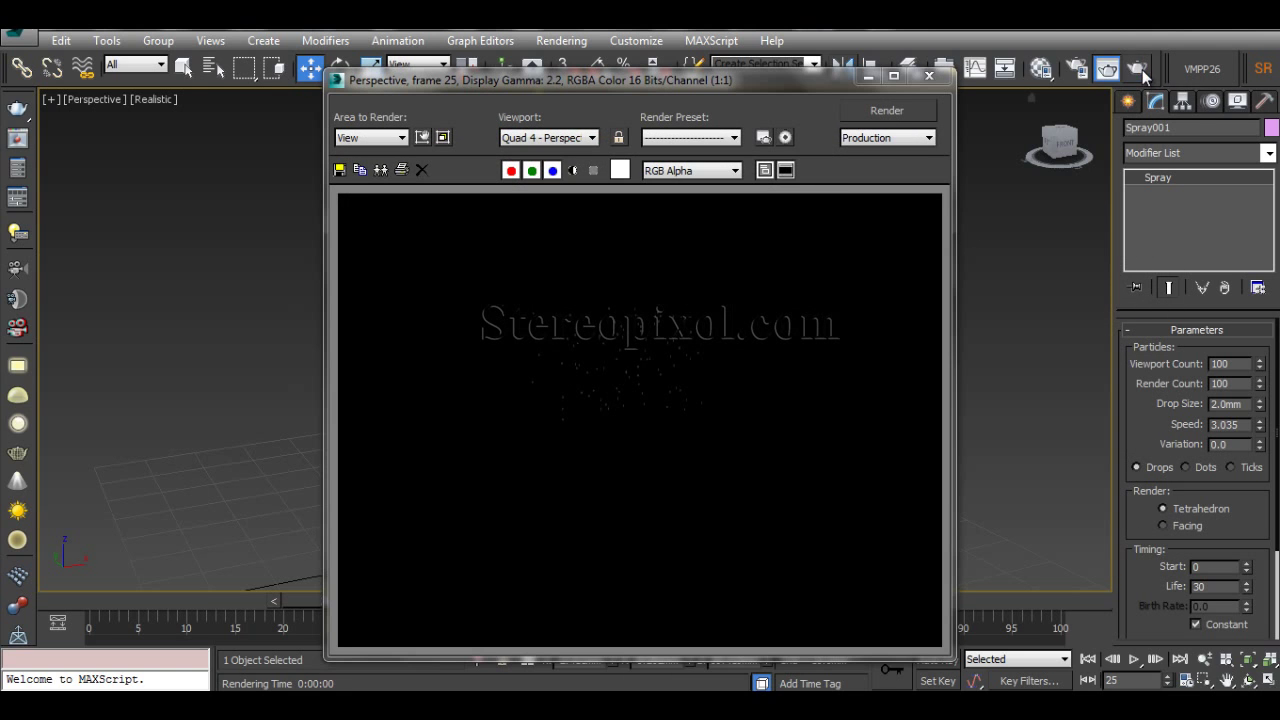
pyautogui.click(929, 76)
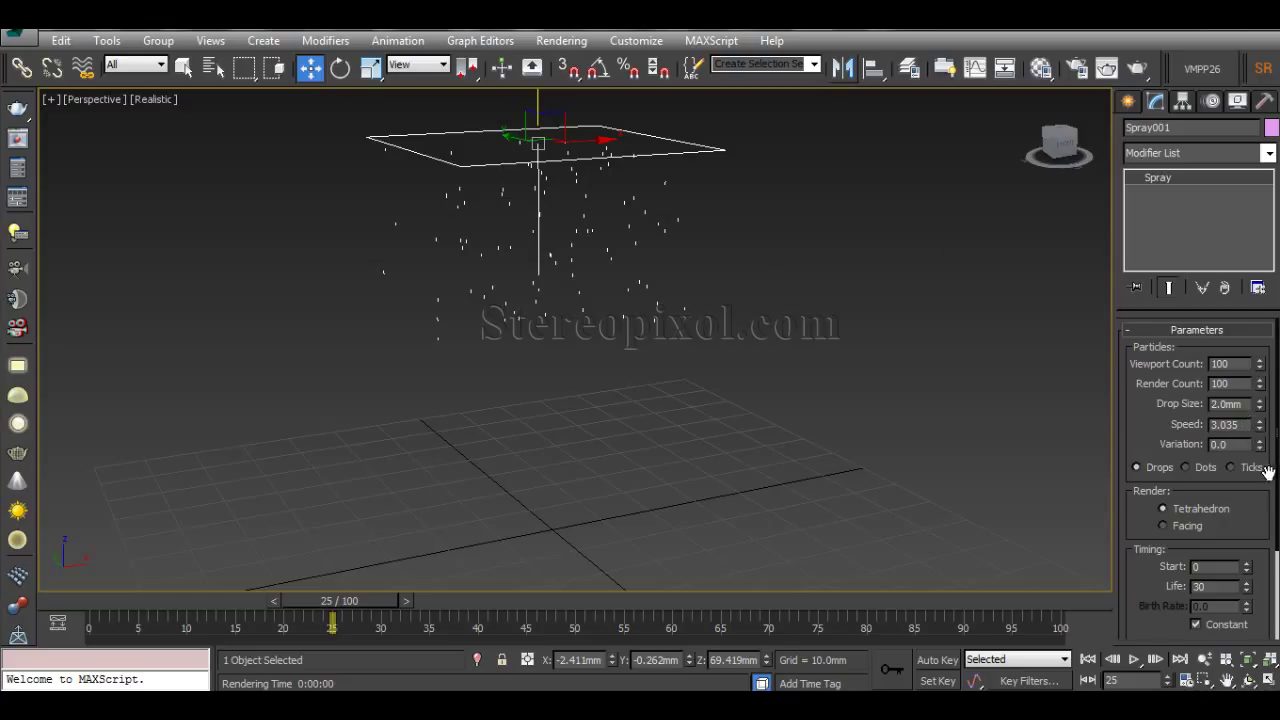
# Increase the Spray's particle speed to 21.185 and render the perspective view to check the effect
pyautogui.moveTo(1262, 430); pyautogui.dragTo(1262, 335)
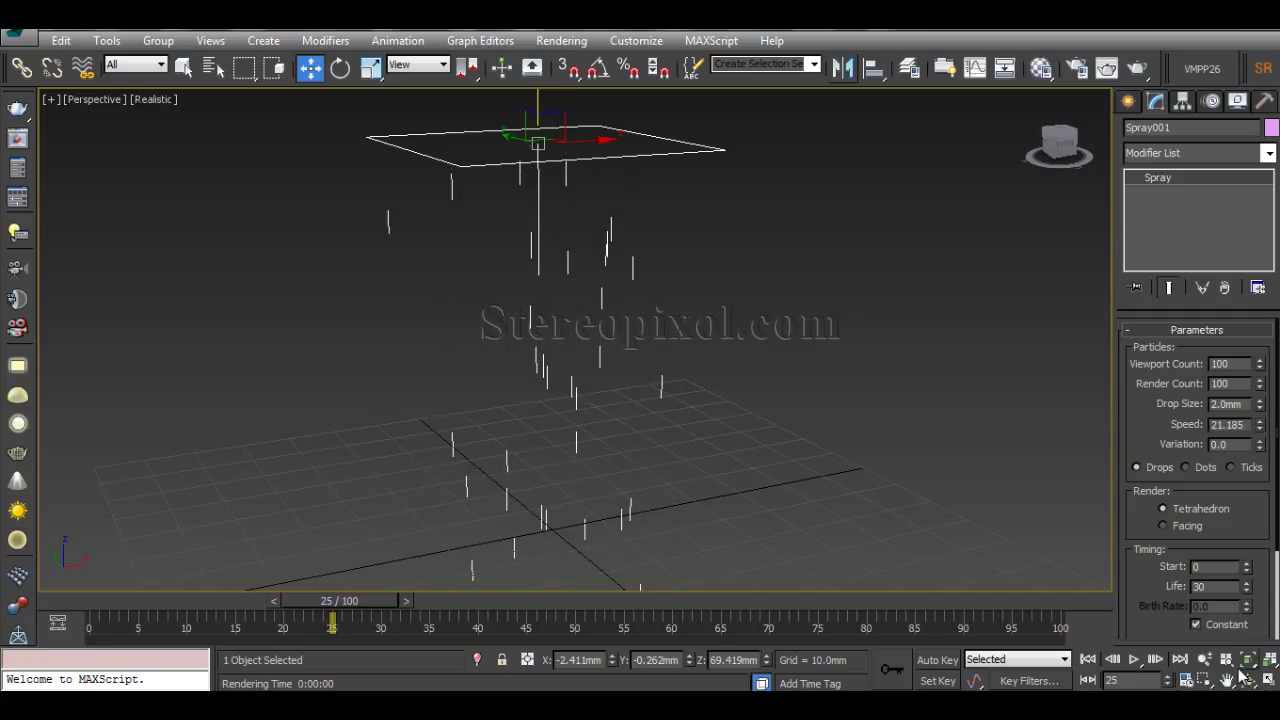
pyautogui.keyDown('alt'); pyautogui.moveTo(828, 420); pyautogui.dragTo(740, 432, button='middle'); pyautogui.keyUp('alt')
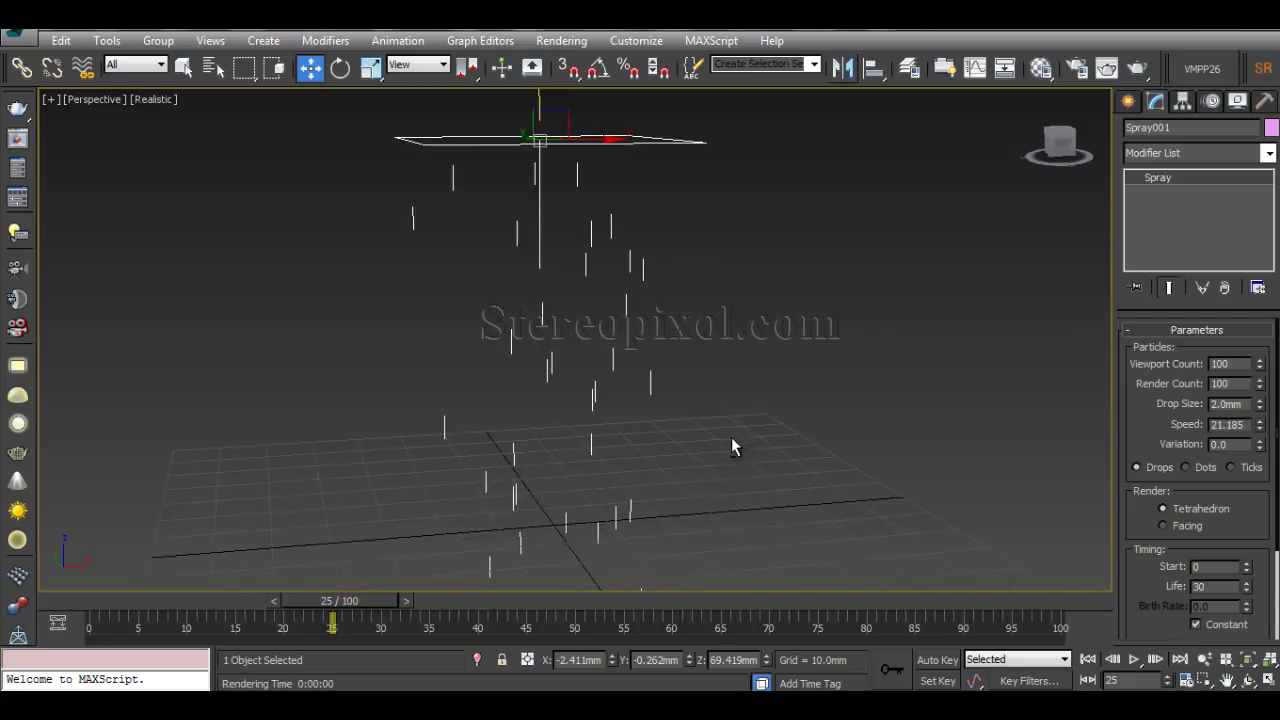
pyautogui.click(1137, 67)
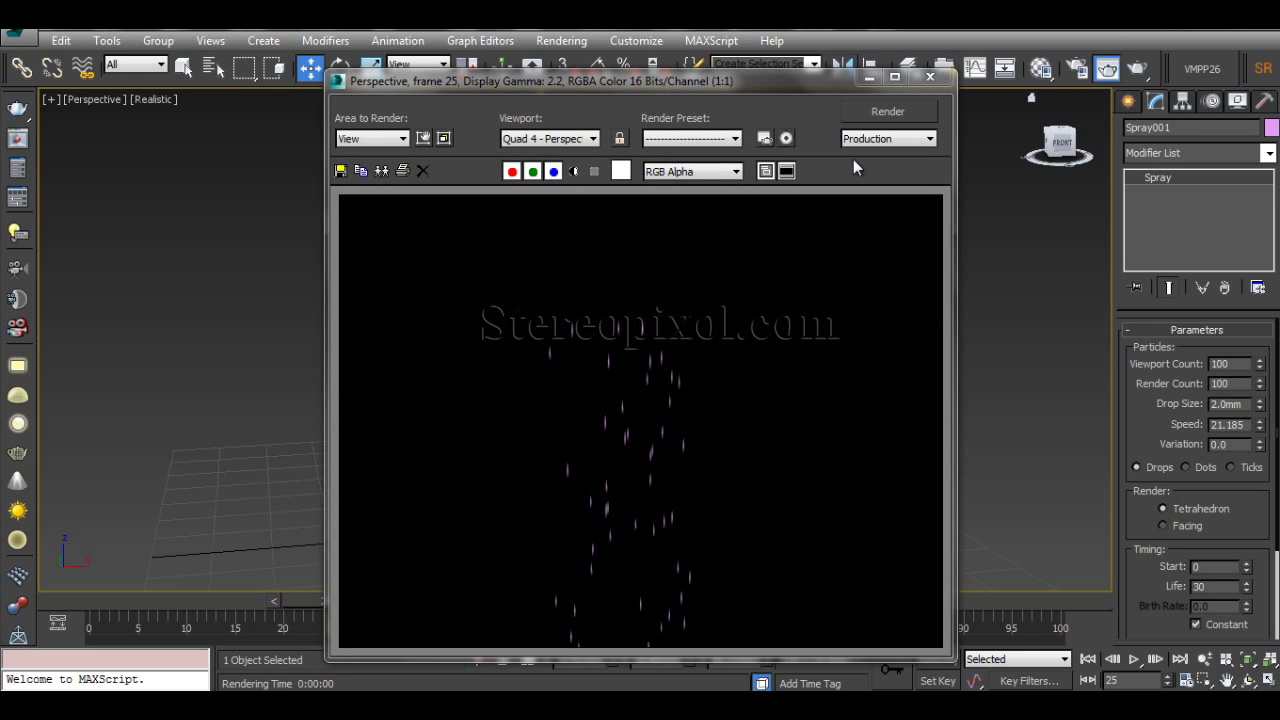
pyautogui.click(929, 78)
# Set the Spray's speed back to 10 and raise its variation to 4.845
pyautogui.keyDown('alt'); pyautogui.moveTo(754, 453); pyautogui.dragTo(720, 433, button='middle'); pyautogui.keyUp('alt')
pyautogui.moveTo(1259, 426); pyautogui.dragTo(1262, 438)
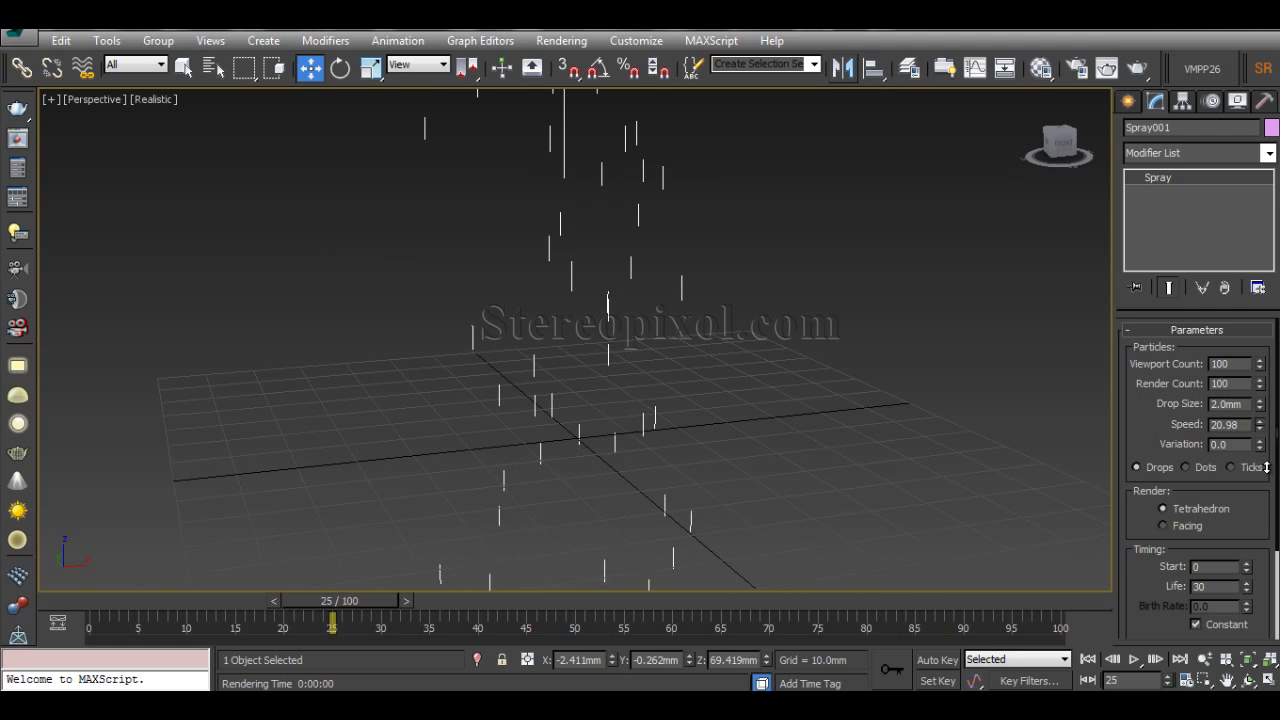
pyautogui.moveTo(1210, 92); pyautogui.dragTo(1119, 420)
pyautogui.write('10')
pyautogui.press('Return')
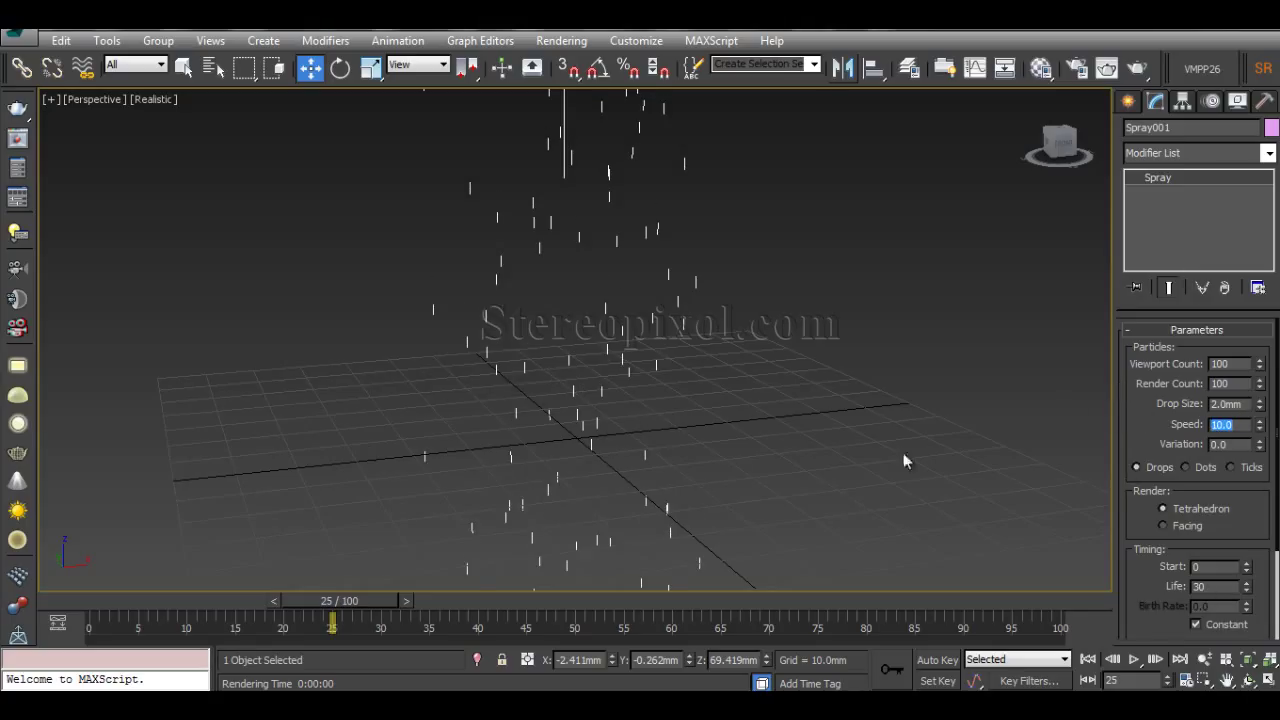
pyautogui.moveTo(709, 380)
pyautogui.keyDown('alt'); pyautogui.mouseDown(button='middle')
pyautogui.moveTo(826, 411)
pyautogui.moveTo(829, 457)
pyautogui.mouseUp(button='middle'); pyautogui.keyUp('alt')
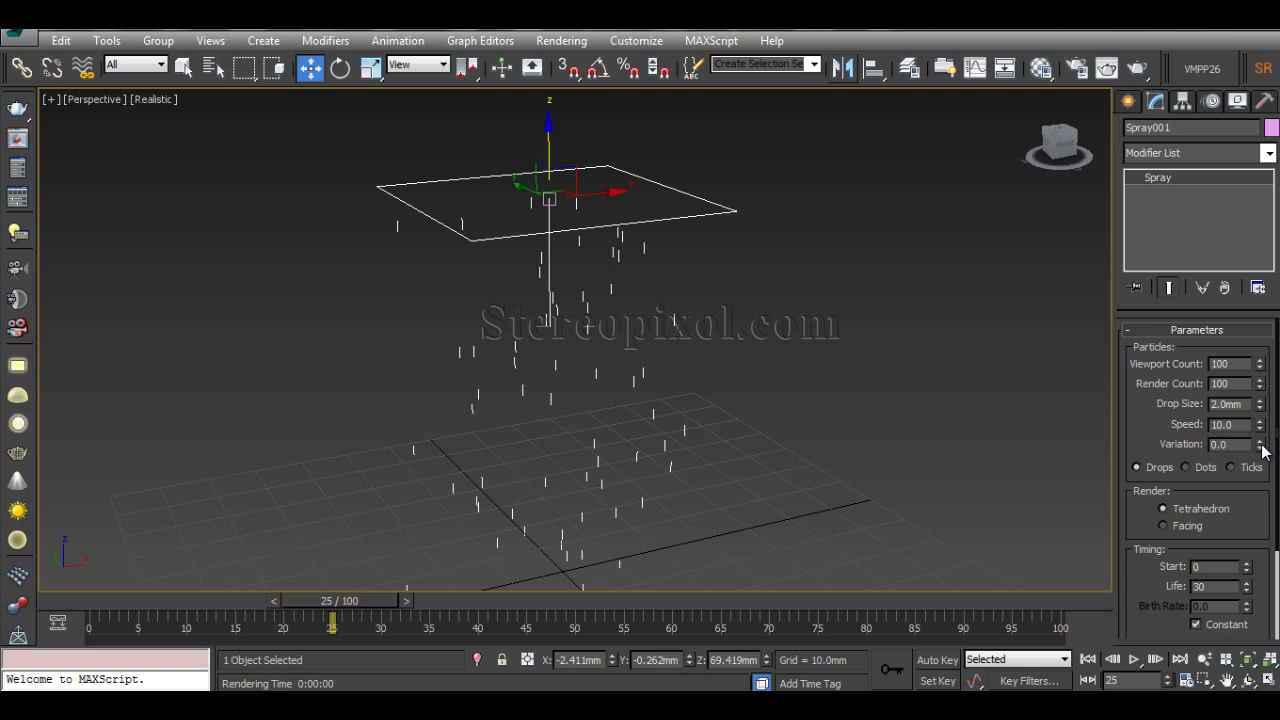
pyautogui.moveTo(1262, 447)
pyautogui.mouseDown()
pyautogui.moveTo(1262, 420)
pyautogui.moveTo(1262, 452)
pyautogui.mouseUp()
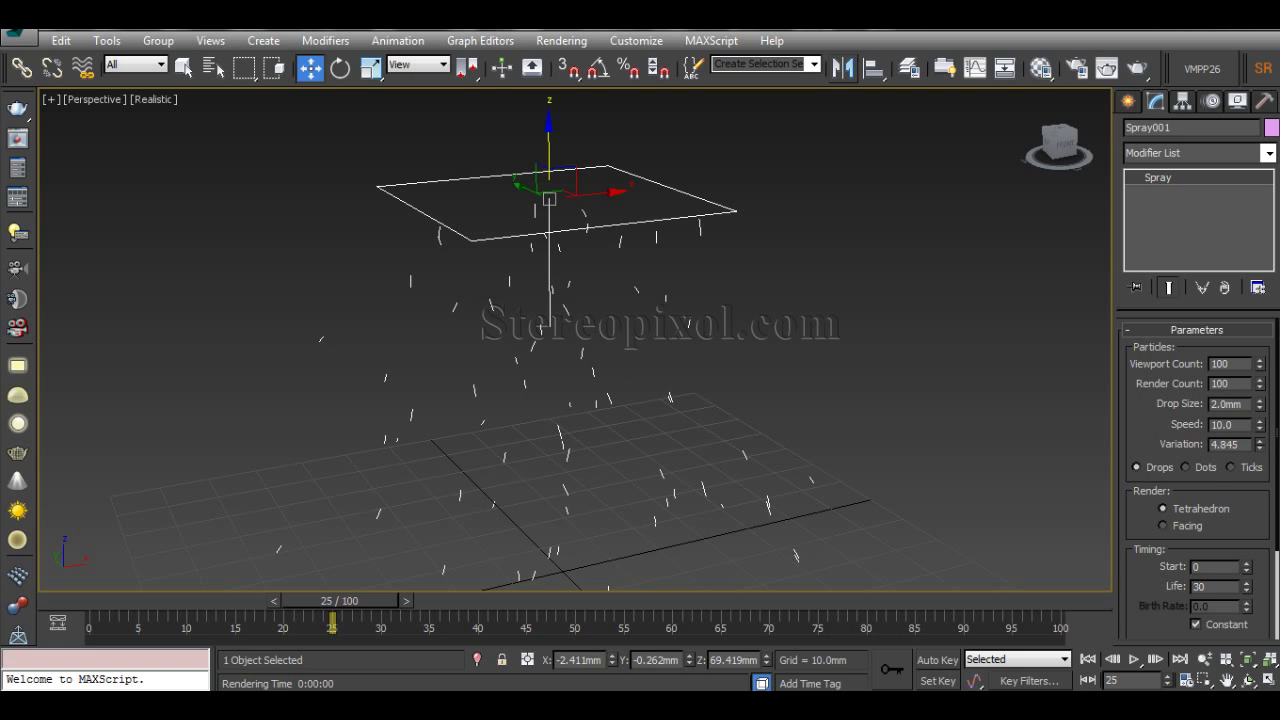
# Play the animation from the first frame to examine how the varied particles spread, and stop the playback
pyautogui.click(1087, 659)
pyautogui.moveTo(660, 400); pyautogui.dragTo(695, 422, button='middle')
pyautogui.click(1134, 659)
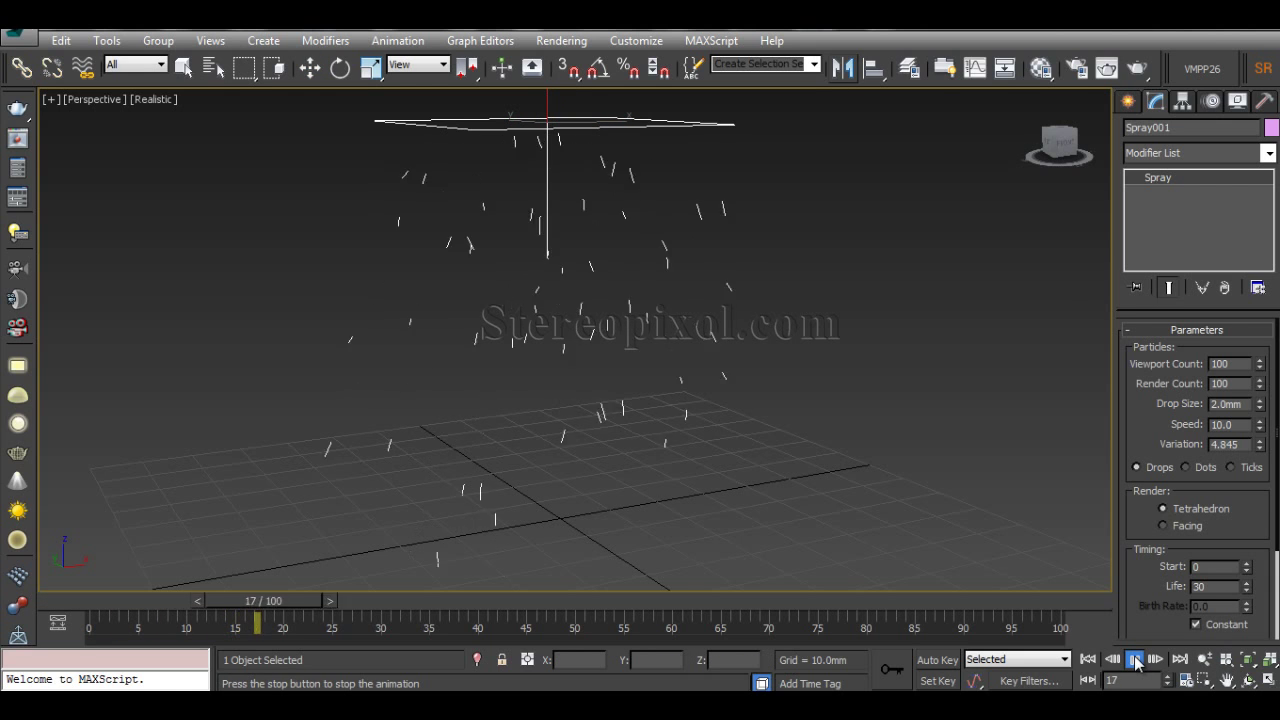
pyautogui.scroll(-5, 710, 359)
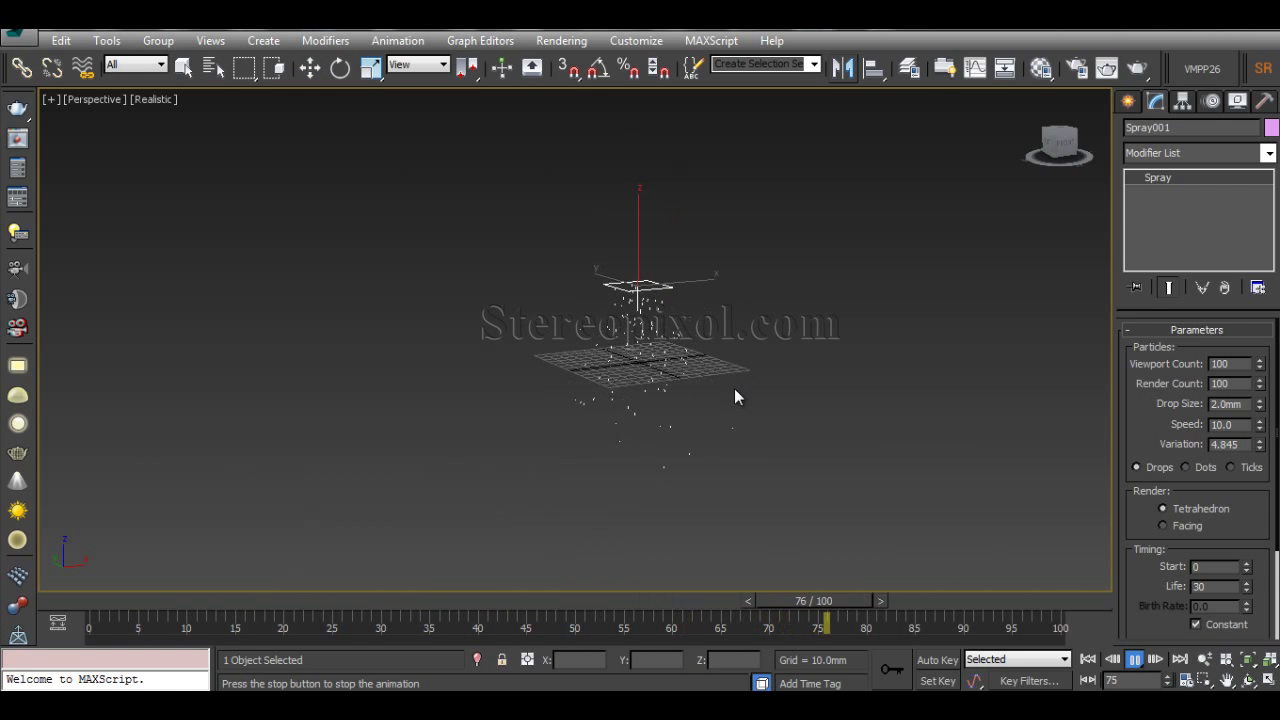
pyautogui.scroll(5, 738, 398)
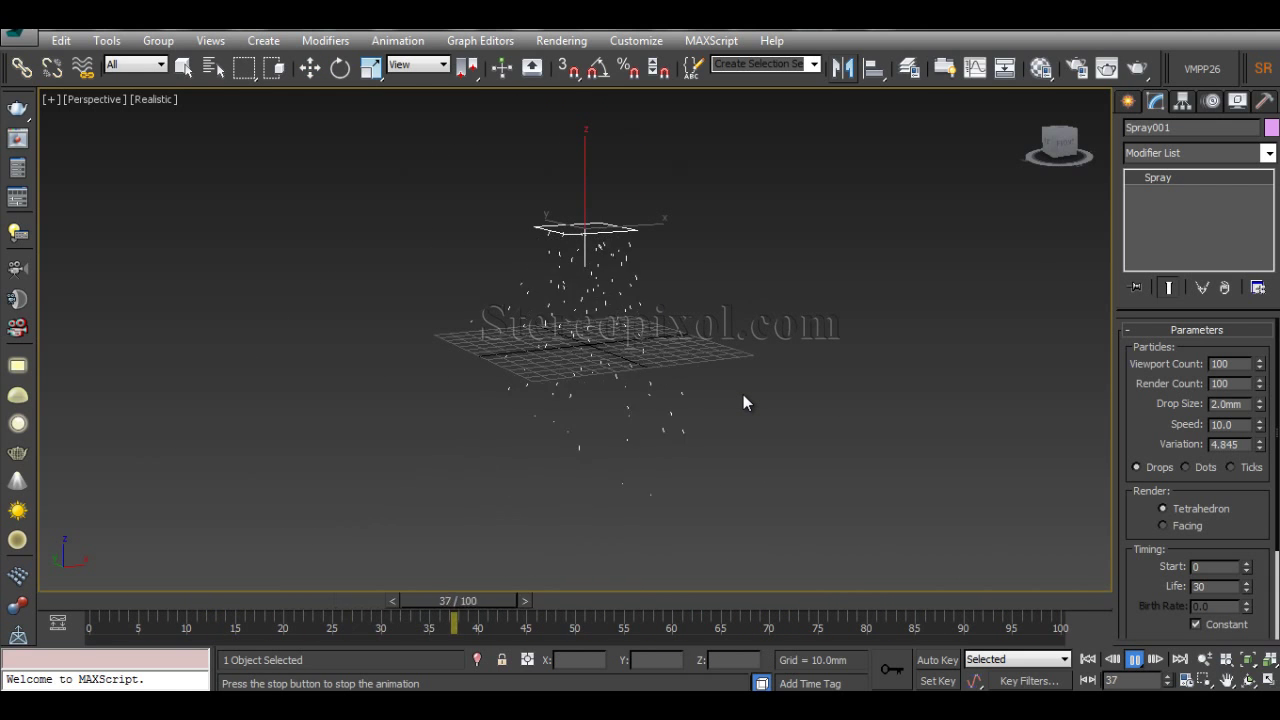
pyautogui.press('/')
pyautogui.press('w')
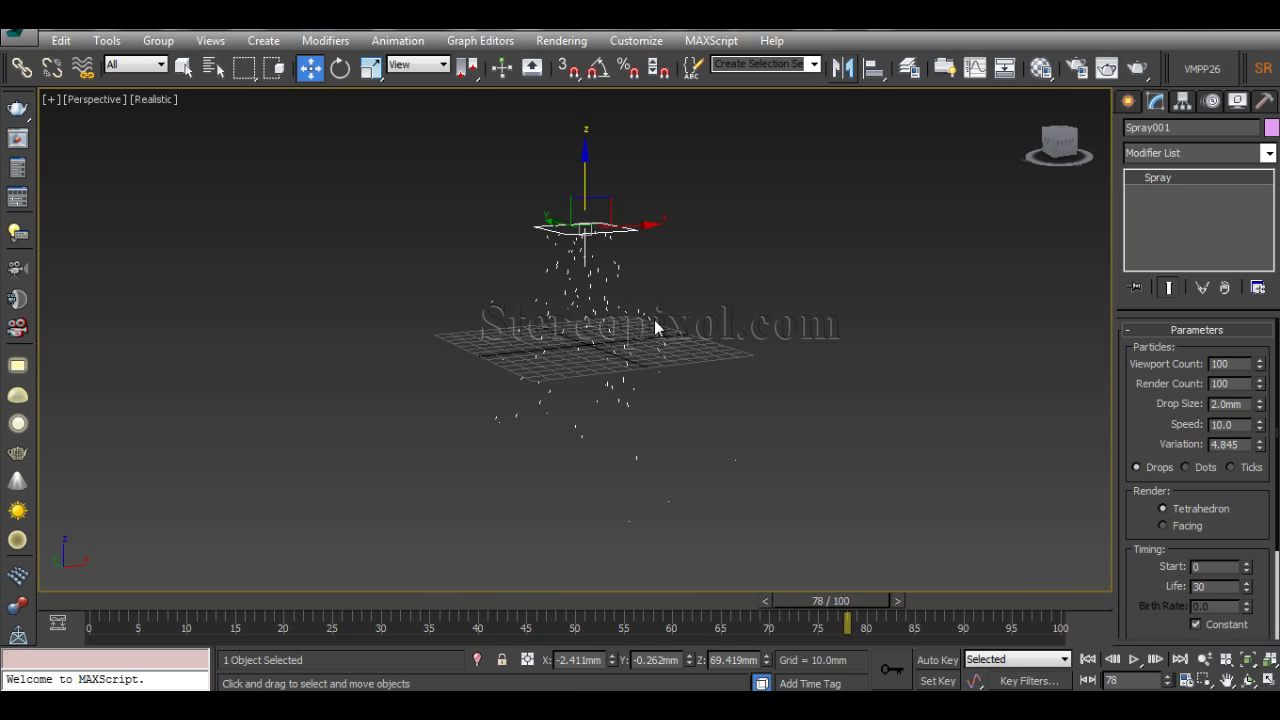
# Reset the Spray's variation to 0 and play the animation from the first frame to check the particle flow
pyautogui.moveTo(655, 321)
pyautogui.keyDown('alt'); pyautogui.mouseDown(button='middle')
pyautogui.moveTo(628, 359)
pyautogui.moveTo(658, 357)
pyautogui.moveTo(640, 294)
pyautogui.moveTo(709, 344)
pyautogui.mouseUp(button='middle'); pyautogui.keyUp('alt')
pyautogui.scroll(2, 650, 343)
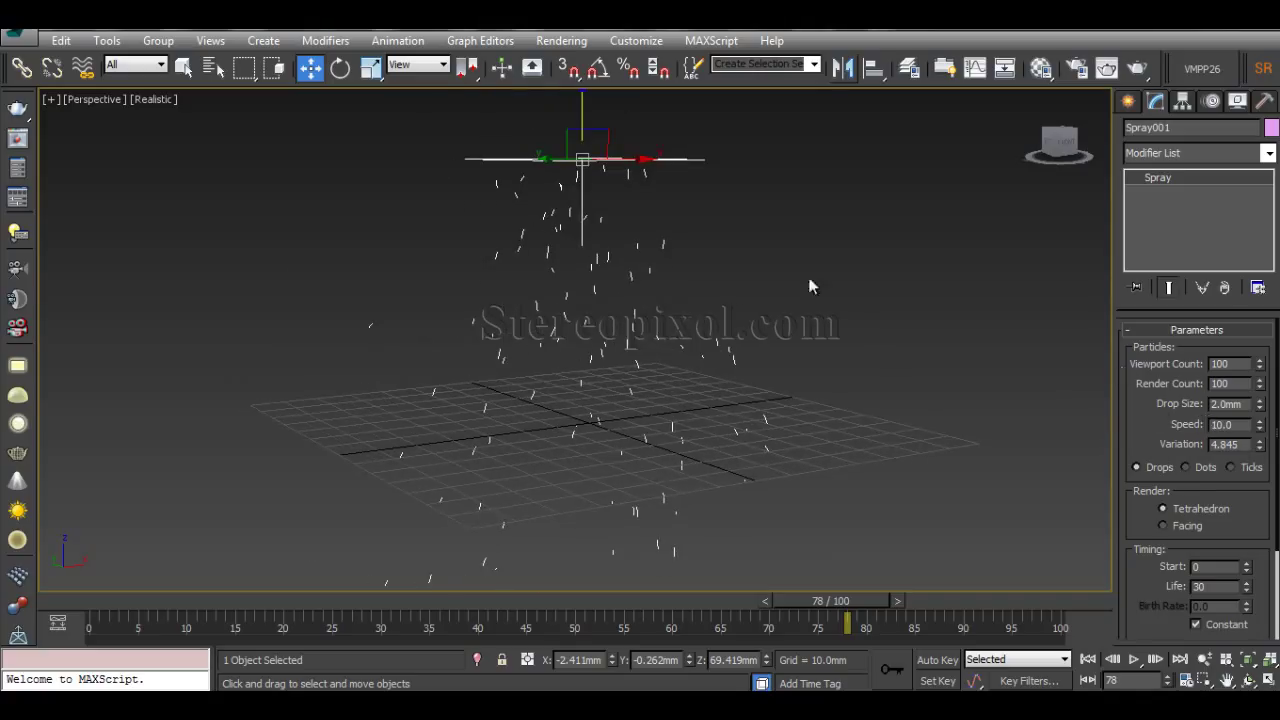
pyautogui.click(1088, 659)
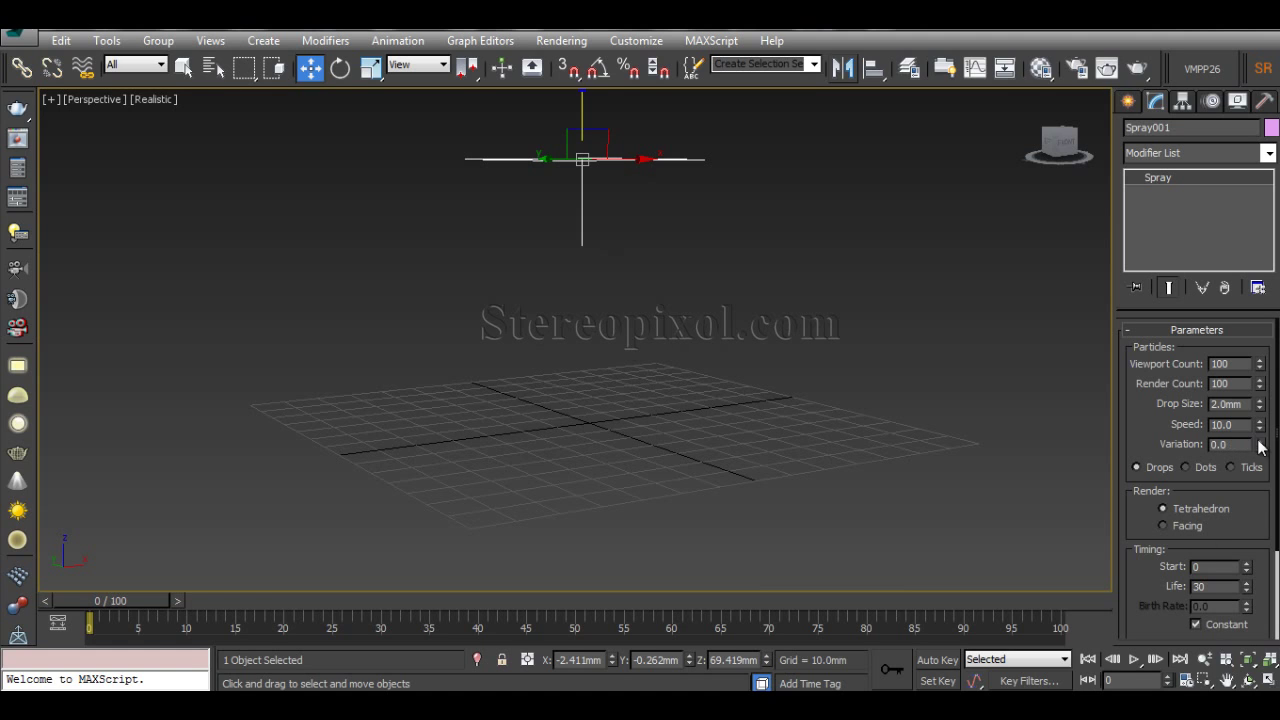
pyautogui.click(1135, 662)
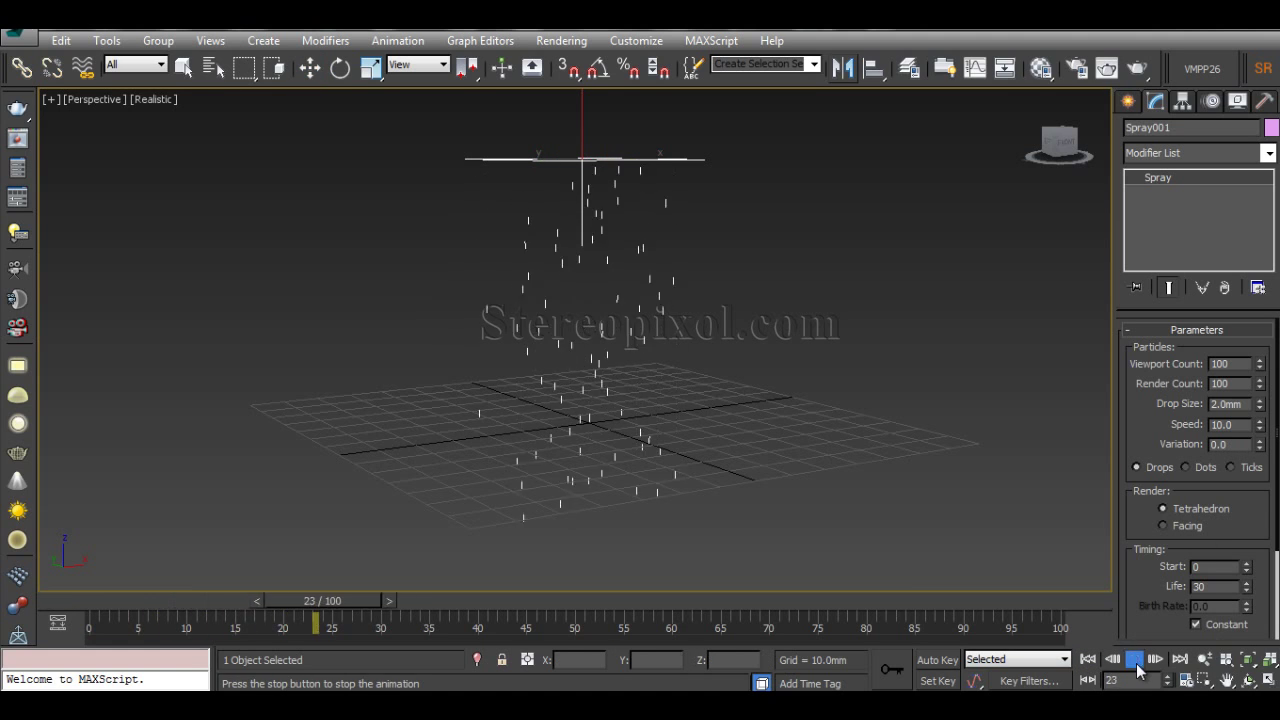
pyautogui.click(1135, 660)
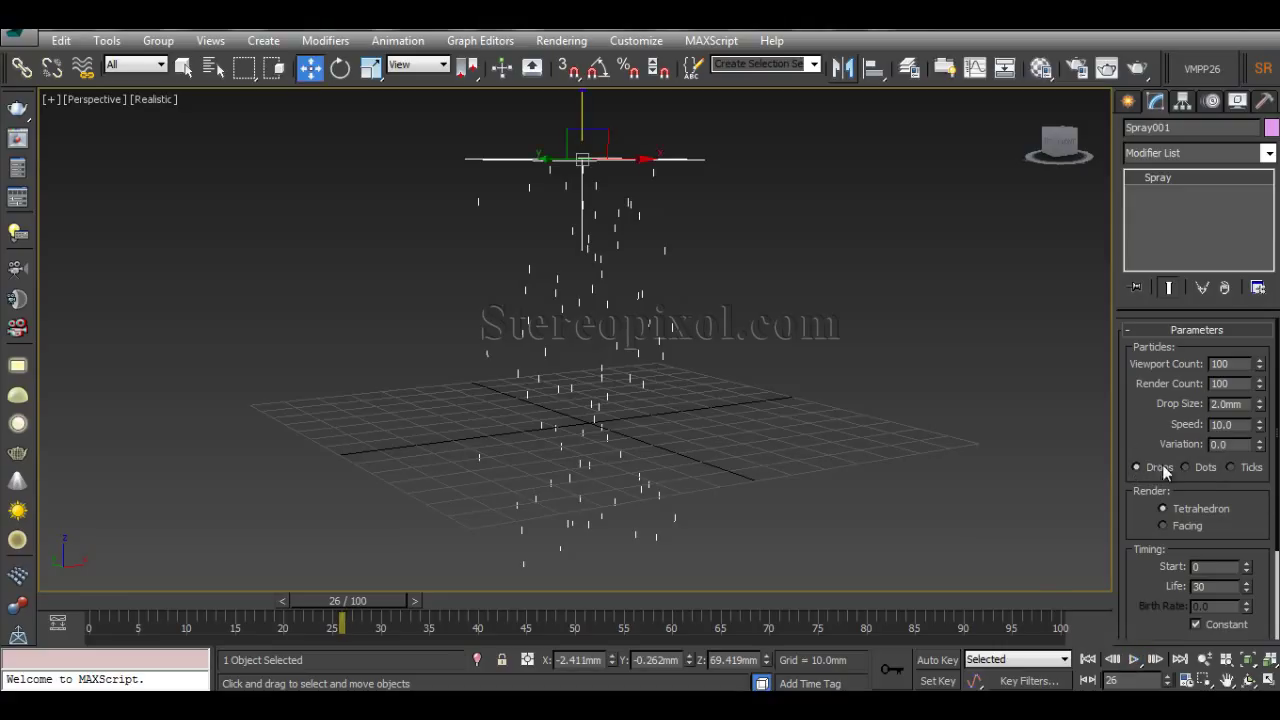
# Try the Ticks particle display, restore Drops, and render the perspective view to examine the Tetrahedron particles
pyautogui.click(1250, 468)
pyautogui.click(1137, 468)
pyautogui.moveTo(542, 300)
pyautogui.keyDown('alt'); pyautogui.mouseDown(button='middle')
pyautogui.moveTo(670, 379)
pyautogui.moveTo(645, 403)
pyautogui.moveTo(780, 466)
pyautogui.moveTo(732, 476)
pyautogui.mouseUp(button='middle'); pyautogui.keyUp('alt')
pyautogui.scroll(3, 645, 403)
pyautogui.scroll(-4, 780, 430)
pyautogui.click(1137, 67)
pyautogui.moveTo(686, 84); pyautogui.dragTo(1018, 75)
pyautogui.click(1256, 69)
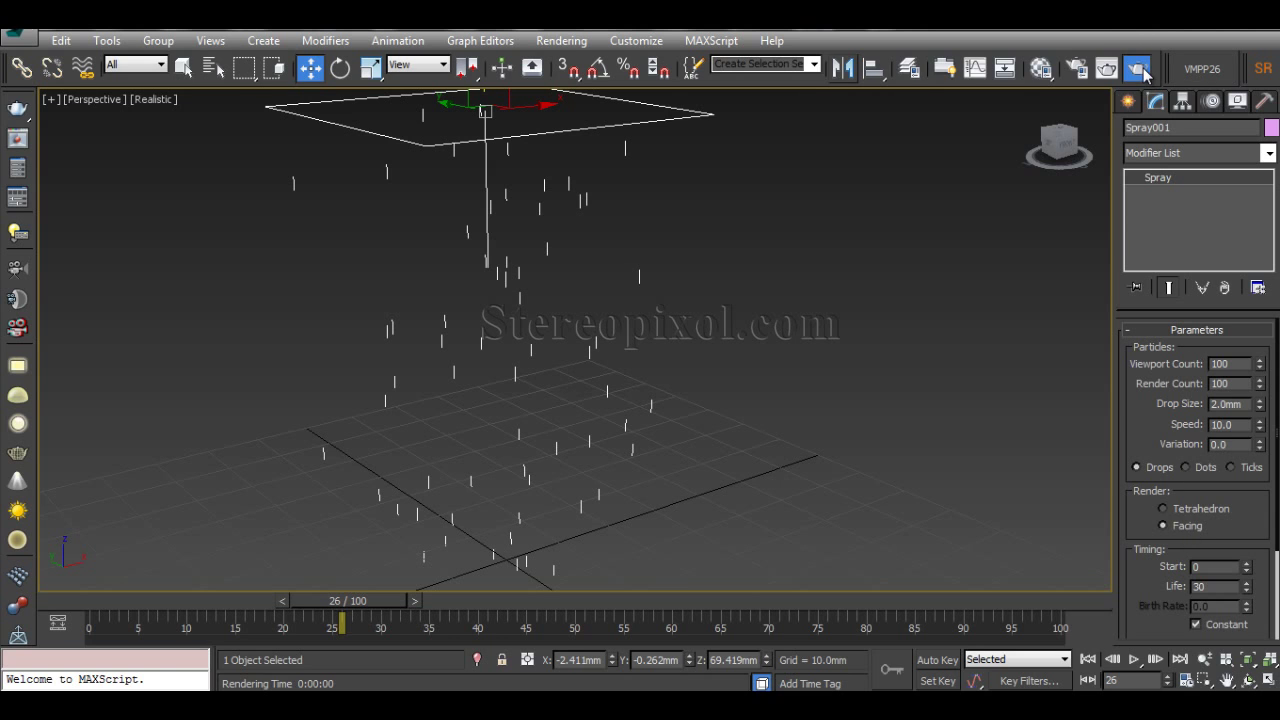
# Render the perspective view with Facing particles, close the render, and restore the Tetrahedron render type
pyautogui.click(1140, 68)
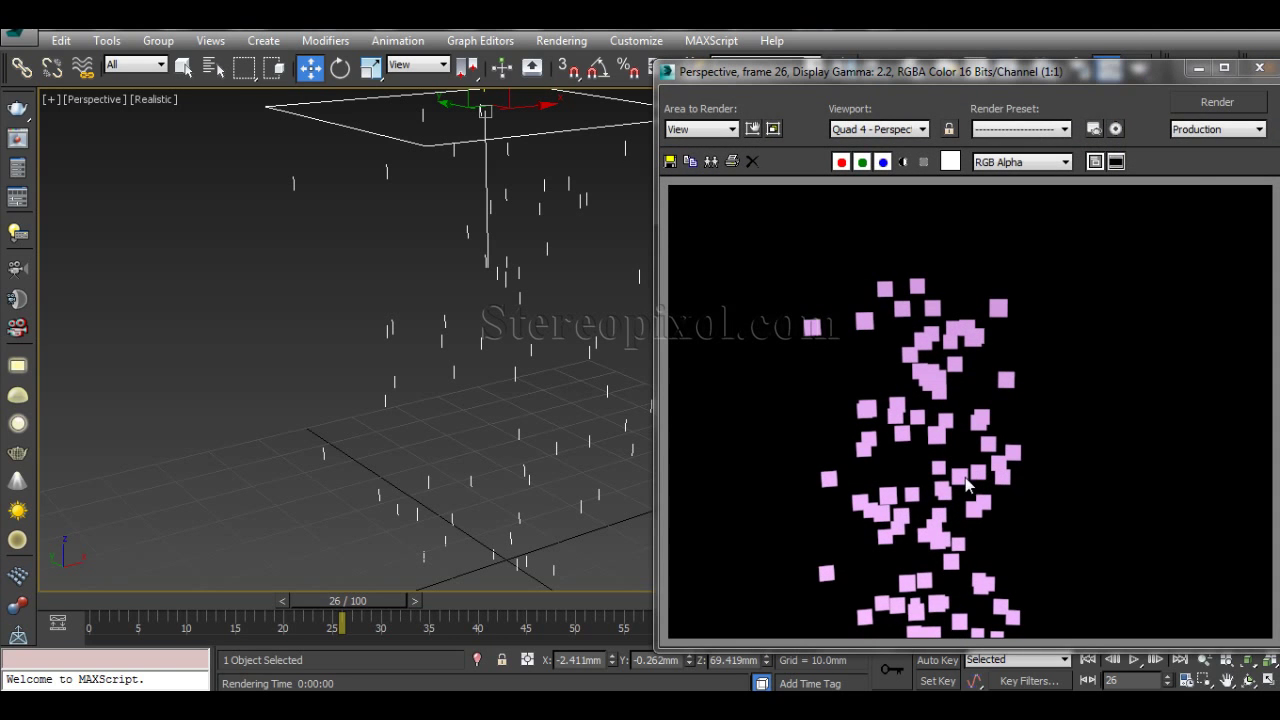
pyautogui.moveTo(1092, 76)
pyautogui.mouseDown()
pyautogui.moveTo(938, 62)
pyautogui.moveTo(1068, 63)
pyautogui.moveTo(1044, 67)
pyautogui.mouseUp()
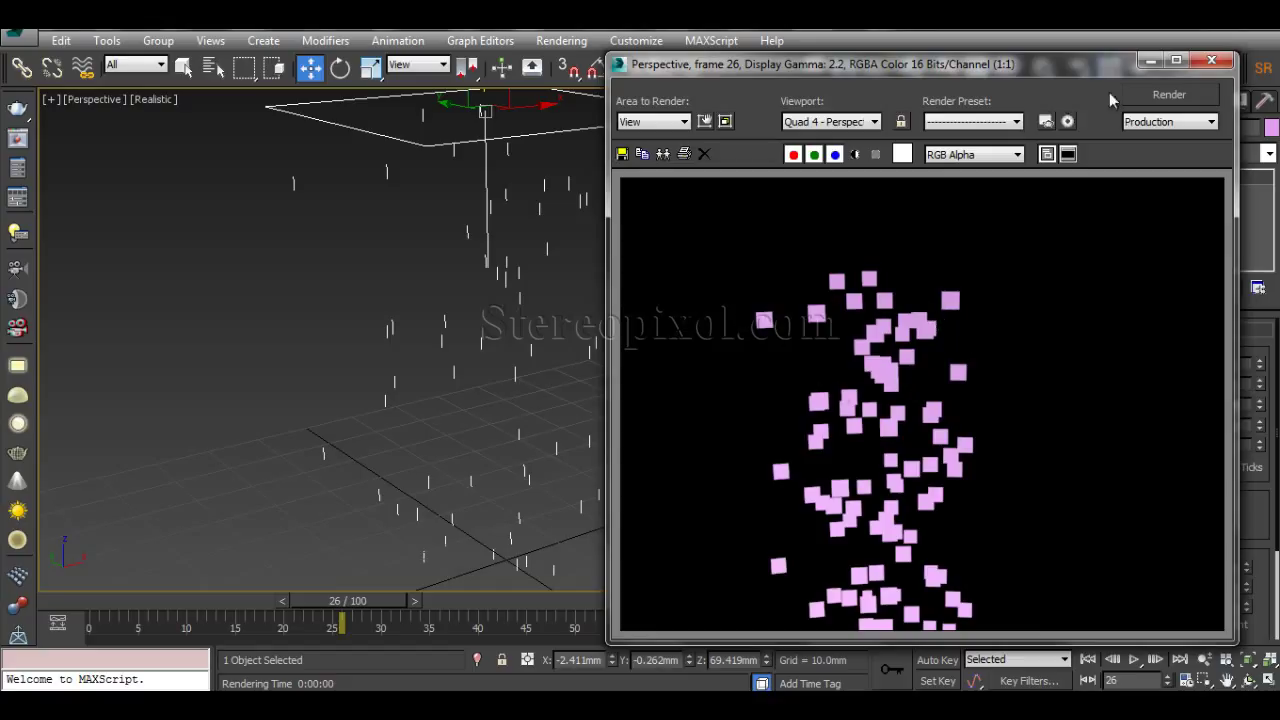
pyautogui.click(1210, 64)
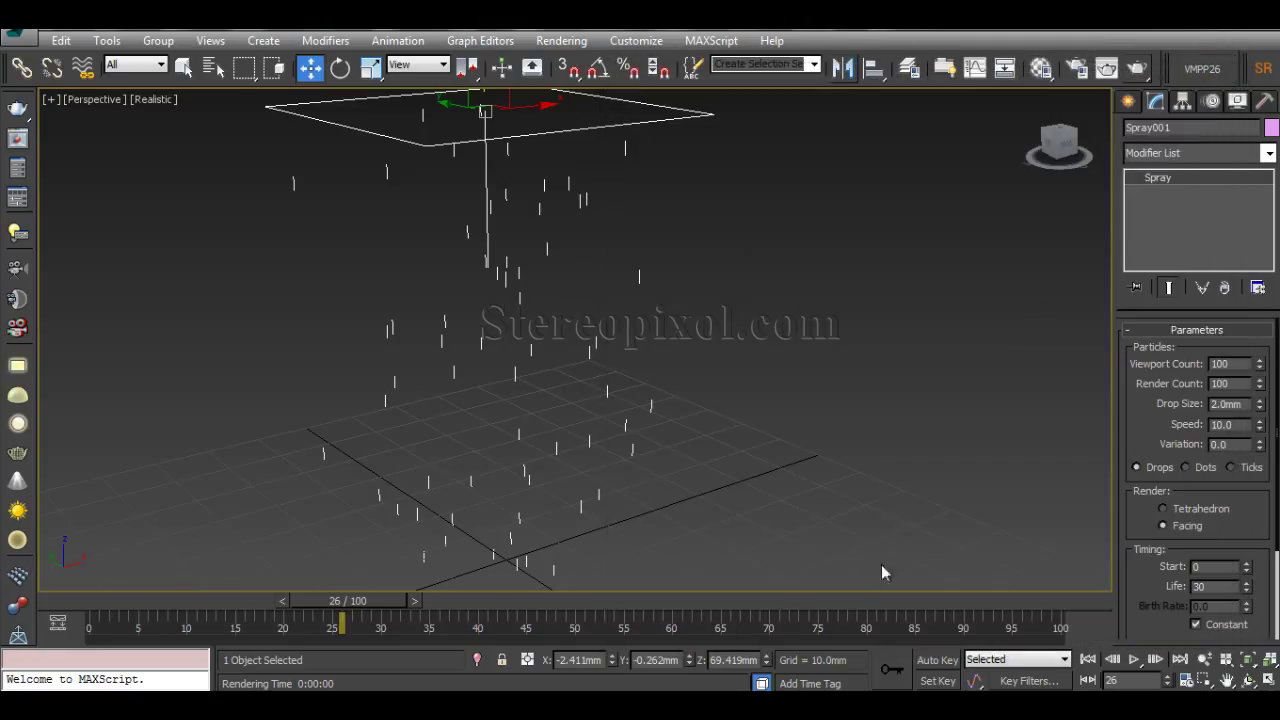
pyautogui.click(1163, 508)
# Play and scrub the animation from frame 0 to examine when the Spray emits its particles, and return to frame 0
pyautogui.moveTo(651, 405)
pyautogui.keyDown('alt'); pyautogui.mouseDown(button='middle')
pyautogui.moveTo(666, 380)
pyautogui.moveTo(683, 406)
pyautogui.mouseUp(button='middle'); pyautogui.keyUp('alt')
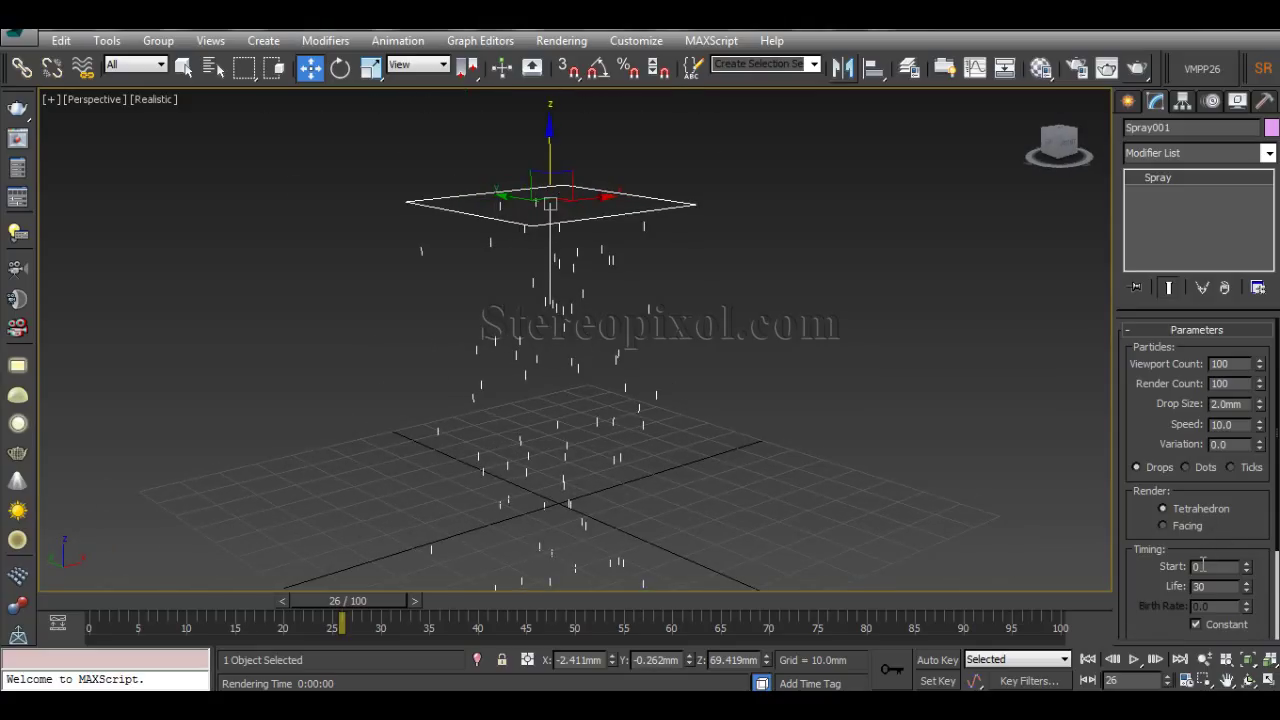
pyautogui.moveTo(375, 604); pyautogui.dragTo(3, 592)
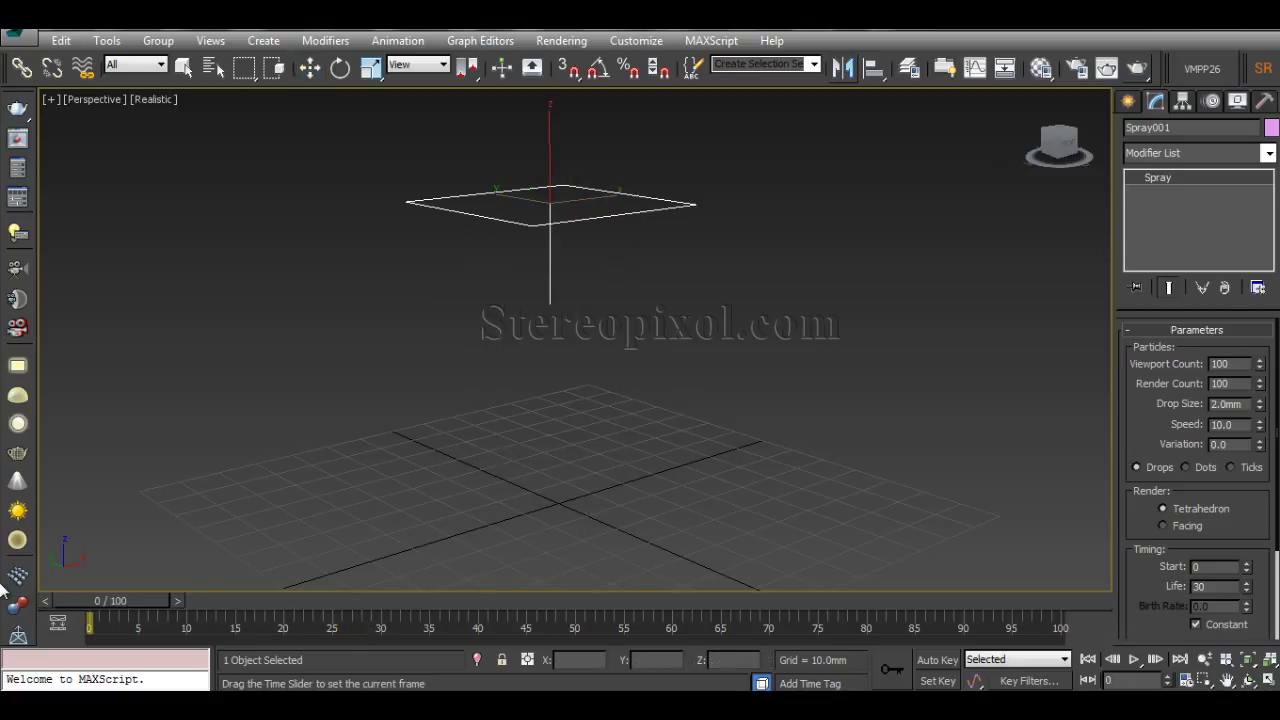
pyautogui.press('w')
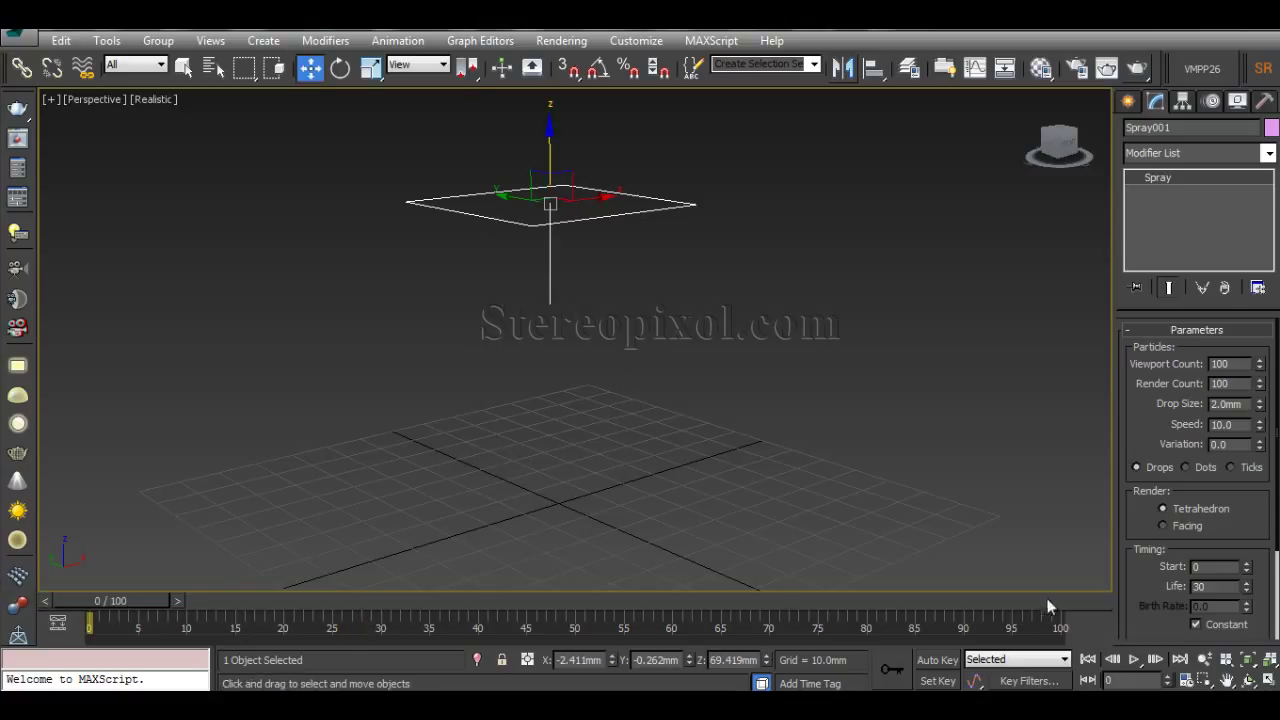
pyautogui.click(1133, 659)
pyautogui.click(1133, 659)
pyautogui.moveTo(289, 600)
pyautogui.mouseDown()
pyautogui.moveTo(119, 601)
pyautogui.moveTo(243, 613)
pyautogui.moveTo(108, 621)
pyautogui.moveTo(220, 628)
pyautogui.mouseUp()
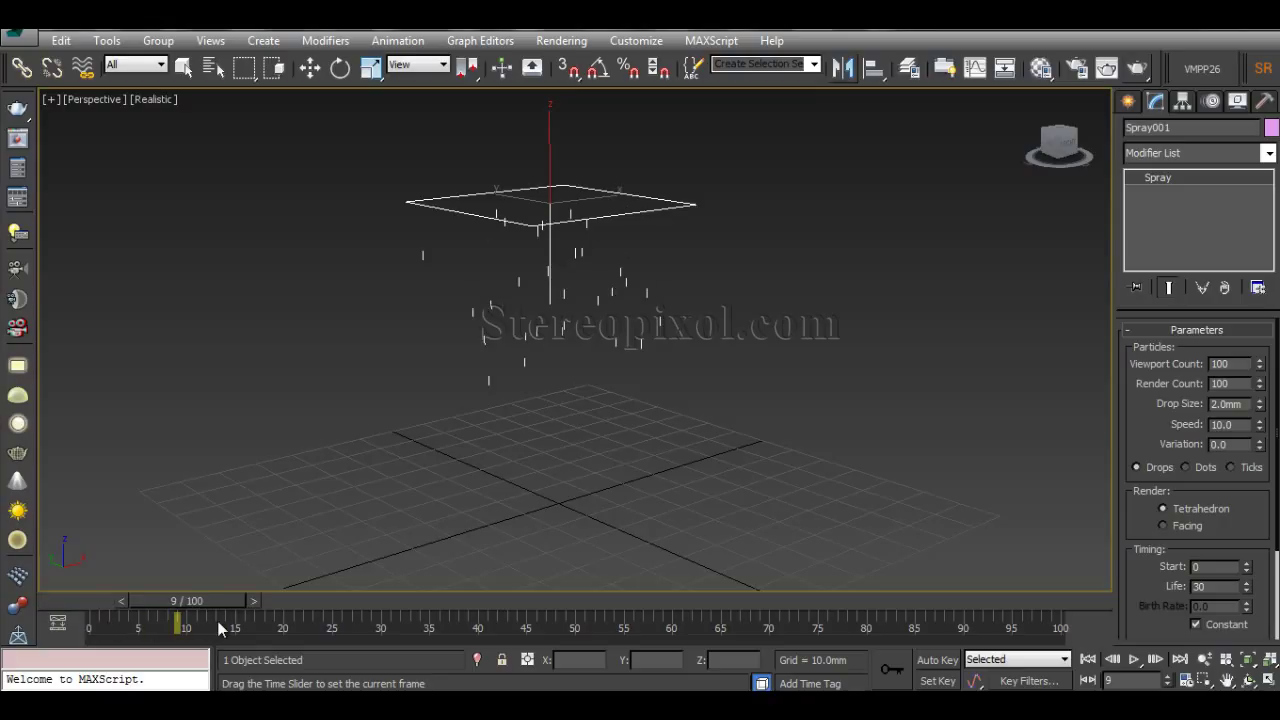
pyautogui.press('w')
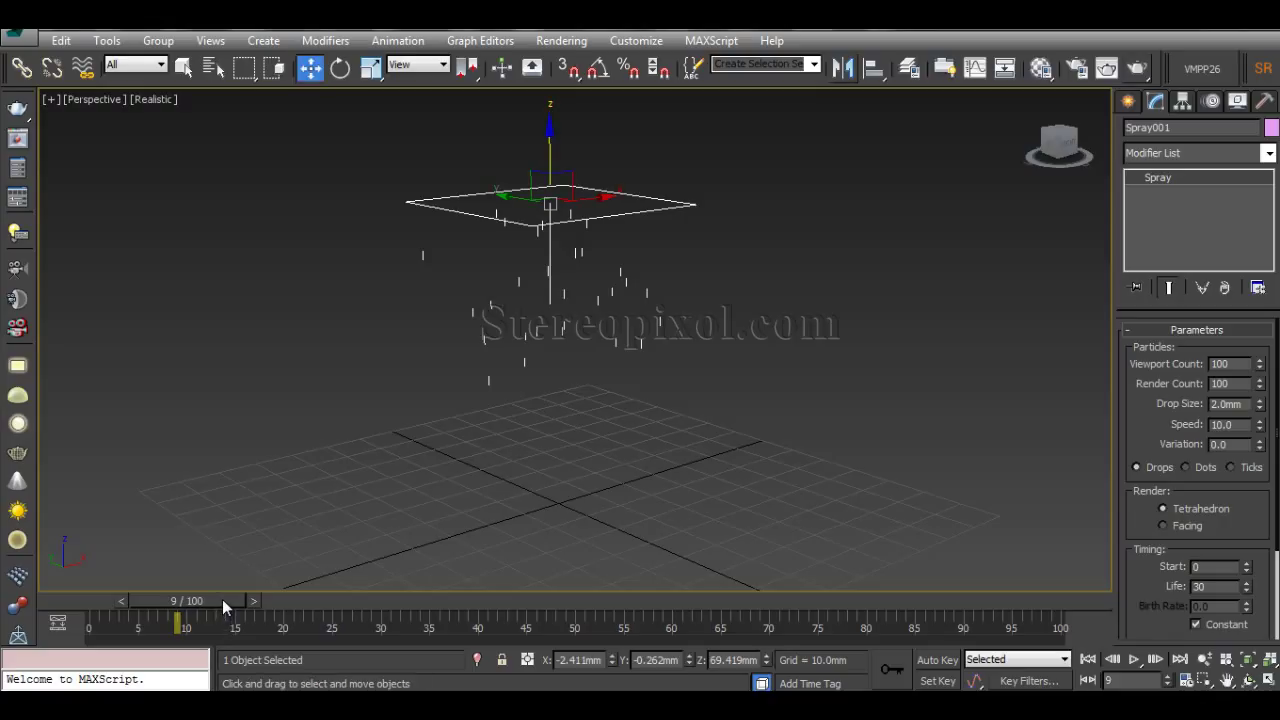
pyautogui.moveTo(222, 599); pyautogui.dragTo(100, 600)
# Set the Spray's timing start to frame 50 and play the animation
pyautogui.doubleClick(1222, 569)
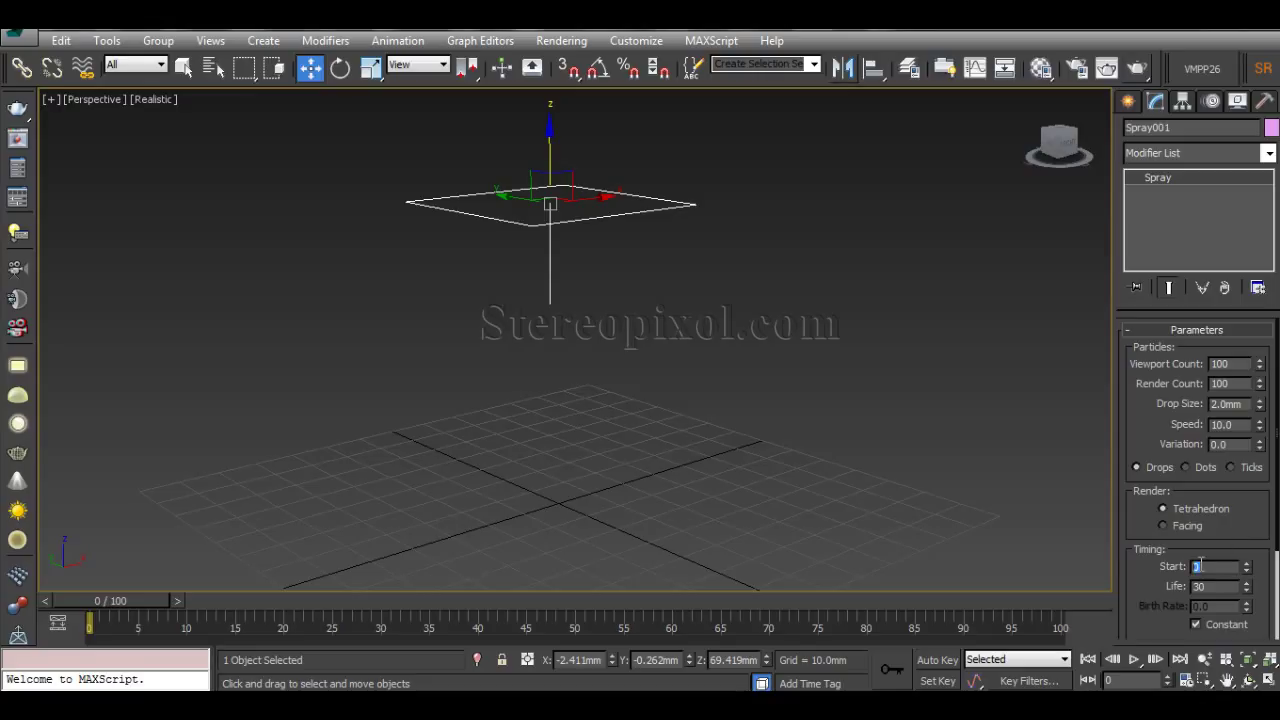
pyautogui.write('50')
pyautogui.press('Return')
pyautogui.click(1135, 659)
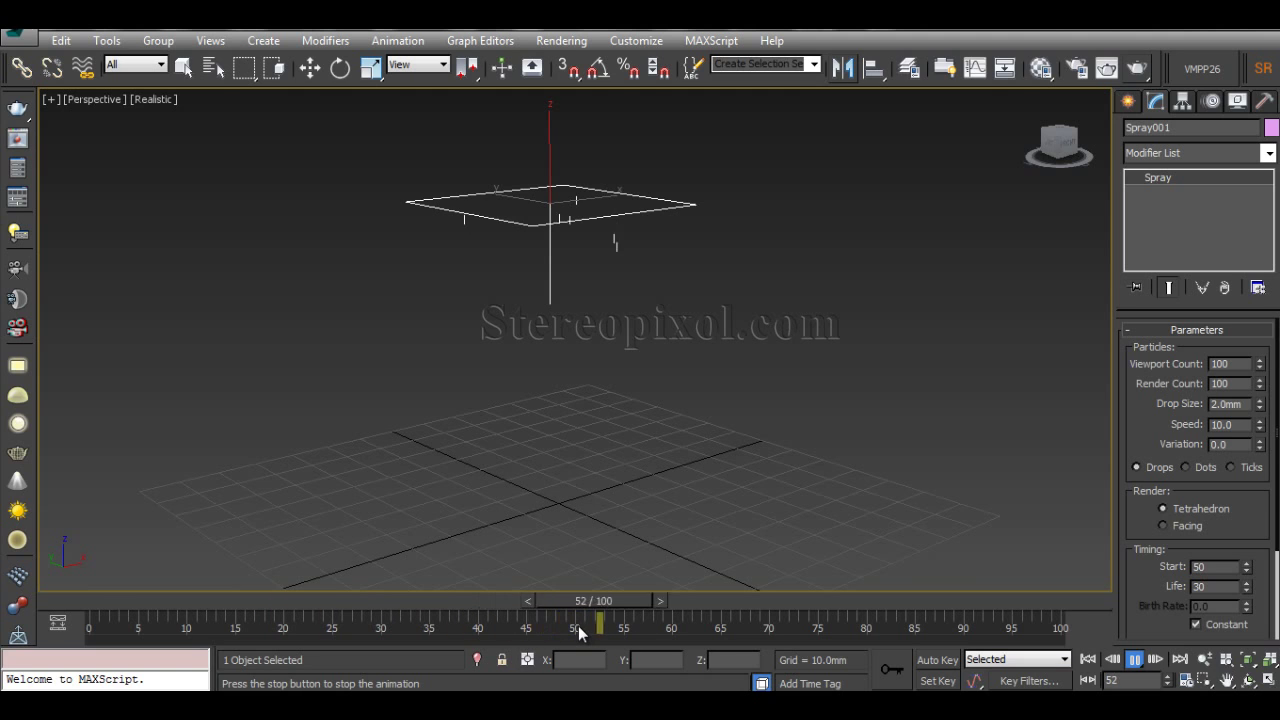
# Replay the animation from frame 35 to examine the start of emission around frame 50, and stop the playback
pyautogui.moveTo(900, 603); pyautogui.dragTo(455, 620)
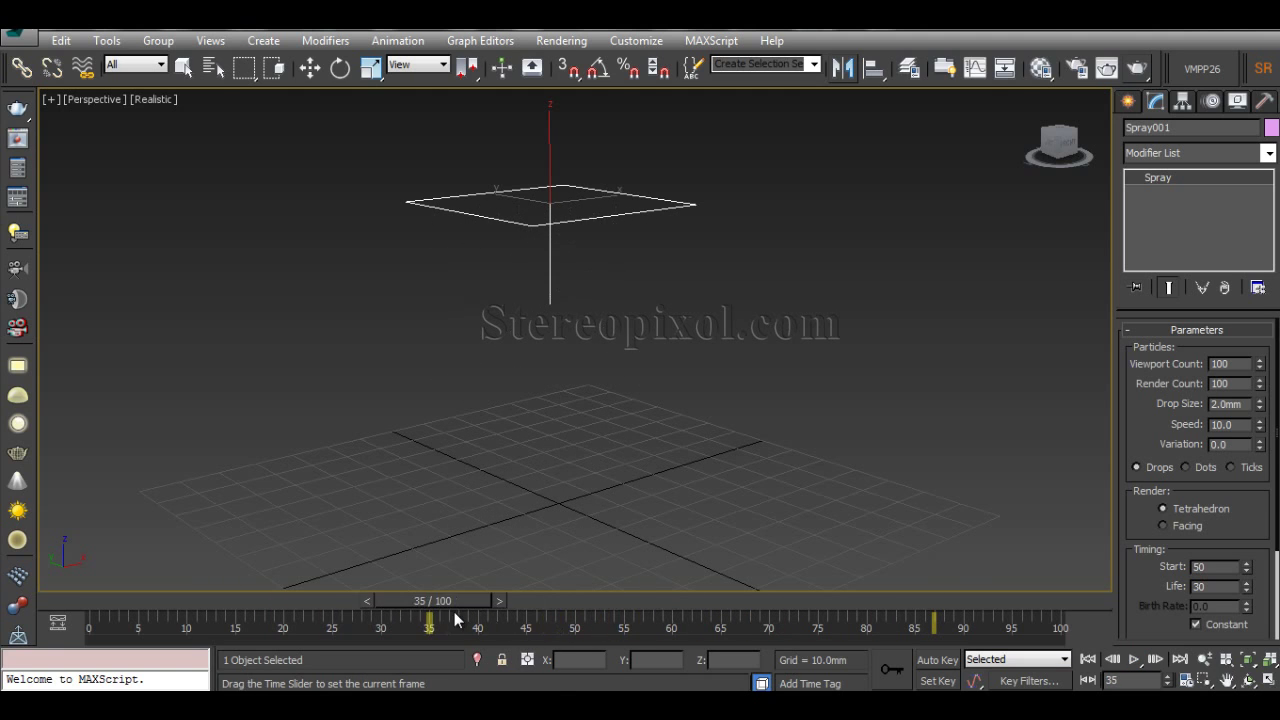
pyautogui.click(1137, 660)
pyautogui.click(1136, 660)
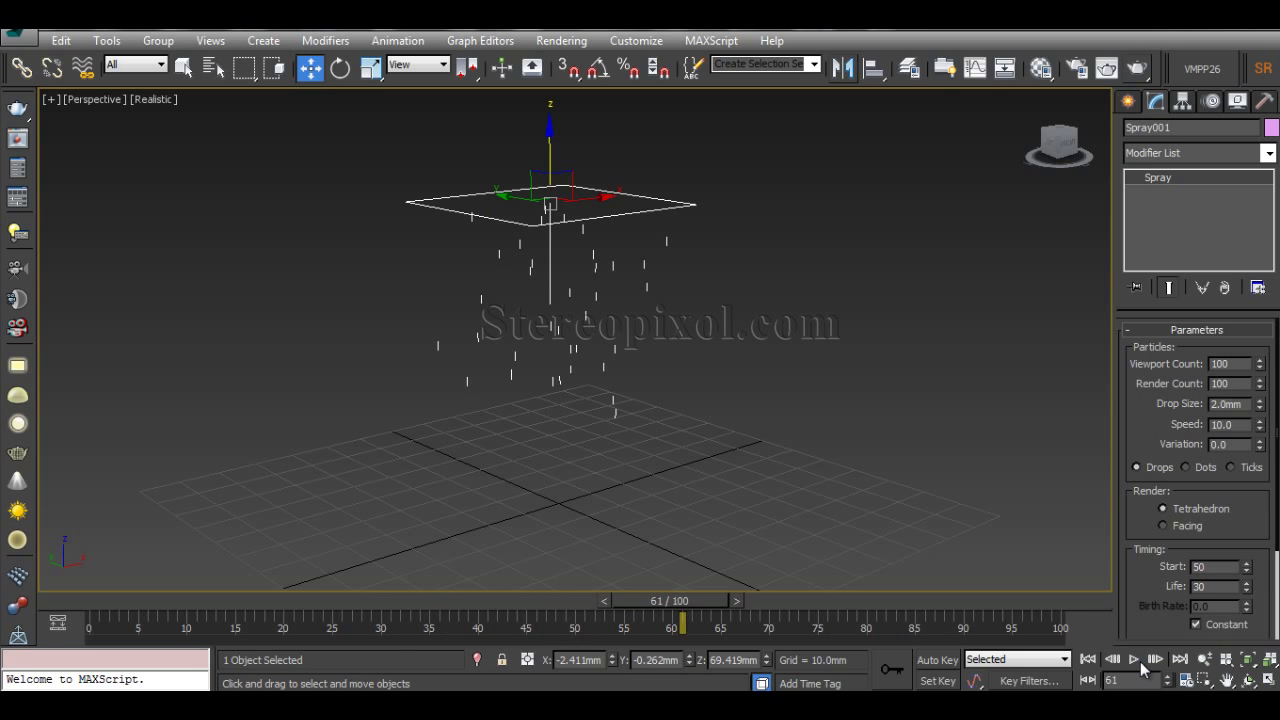
pyautogui.click(1134, 660)
pyautogui.click(1134, 660)
# Set the Spray's timing start to frame 10
pyautogui.click(1212, 567)
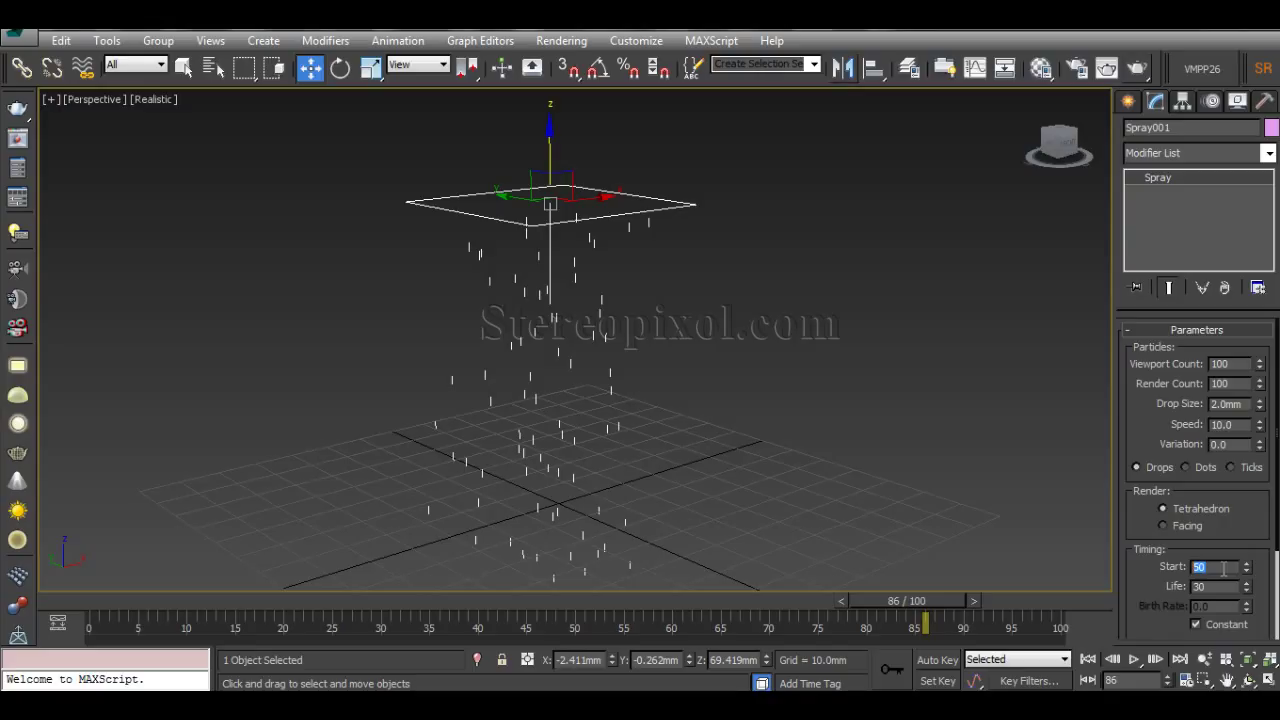
pyautogui.write('10')
pyautogui.press('Return')
# Play the animation with the emitter and grid in view to examine the emission beginning at frame 10, and stop the playback
pyautogui.scroll(-5, 645, 470)
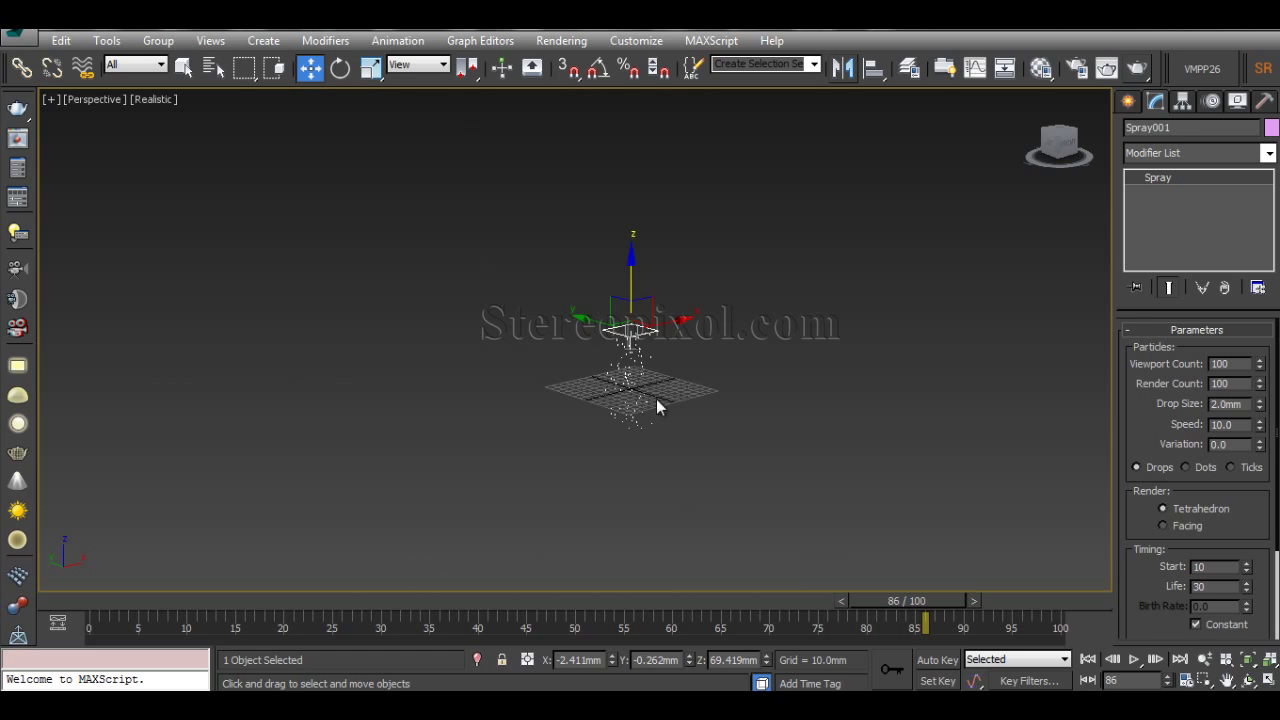
pyautogui.scroll(4, 645, 425)
pyautogui.moveTo(651, 449)
pyautogui.mouseDown(button='middle')
pyautogui.moveTo(711, 449)
pyautogui.moveTo(720, 462)
pyautogui.mouseUp(button='middle')
pyautogui.scroll(3, 766, 491)
pyautogui.scroll(-1, 803, 523)
pyautogui.click(1133, 660)
pyautogui.click(1133, 660)
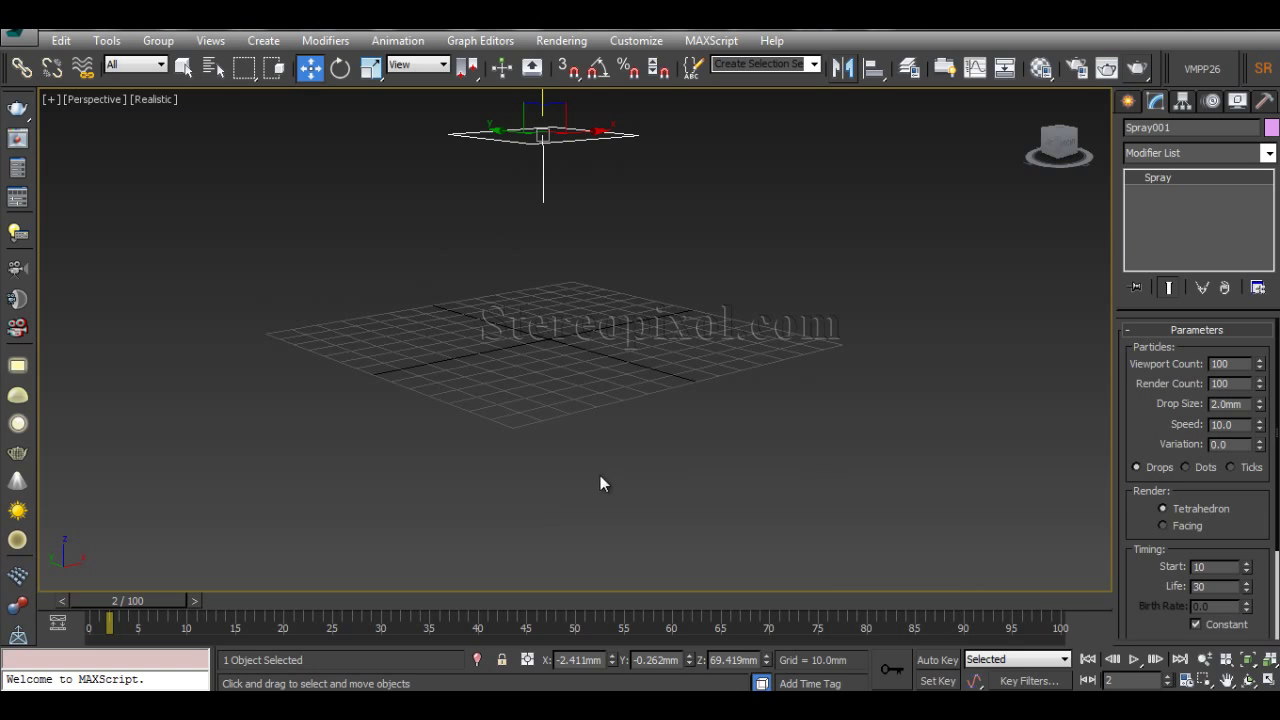
pyautogui.click(1133, 660)
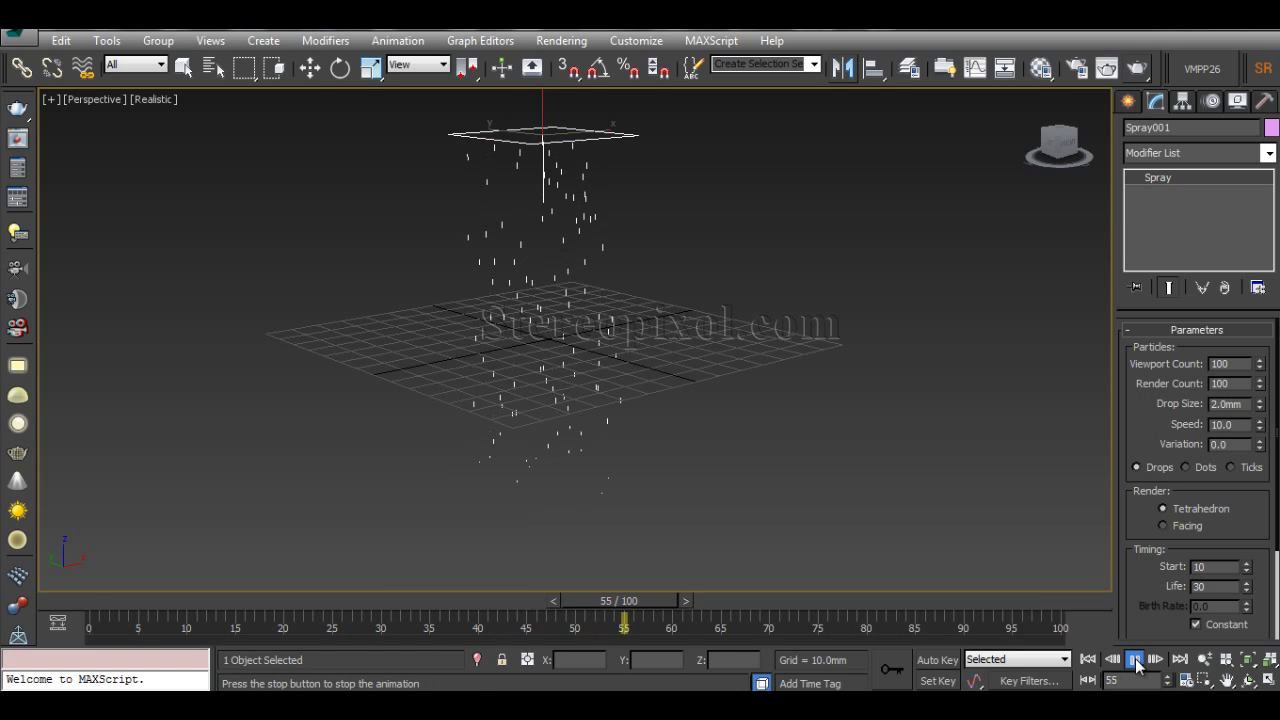
pyautogui.click(1135, 660)
pyautogui.press('w')
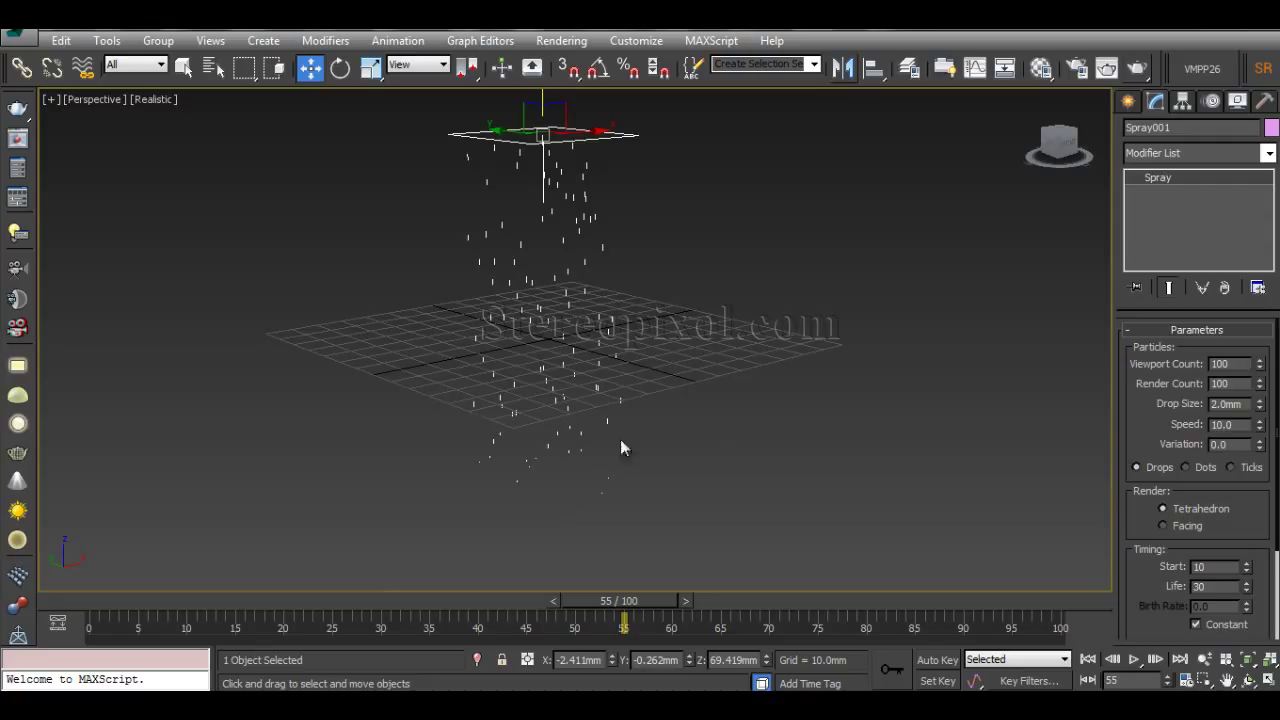
# Scrub the animation between frames 11 and 19 to examine the particles' birth and life timing
pyautogui.doubleClick(1215, 587)
pyautogui.doubleClick(1208, 566)
pyautogui.click(1165, 607)
pyautogui.press('Return')
pyautogui.press('Tab')
pyautogui.moveTo(600, 601)
pyautogui.mouseDown()
pyautogui.moveTo(186, 603)
pyautogui.moveTo(191, 620)
pyautogui.mouseUp()
pyautogui.press('w')
pyautogui.moveTo(594, 357)
pyautogui.mouseDown(button='middle')
pyautogui.moveTo(585, 418)
pyautogui.moveTo(626, 384)
pyautogui.moveTo(539, 296)
pyautogui.mouseUp(button='middle')
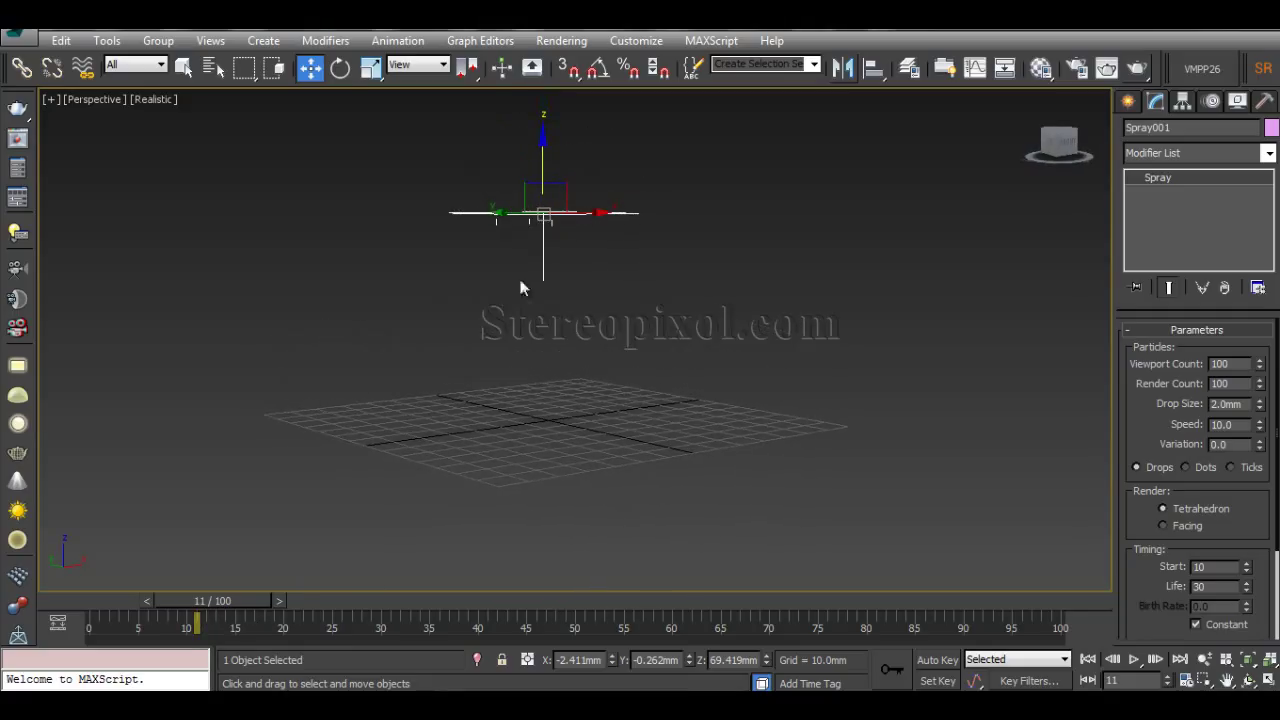
pyautogui.moveTo(244, 599)
pyautogui.mouseDown()
pyautogui.moveTo(523, 626)
pyautogui.moveTo(392, 626)
pyautogui.moveTo(596, 627)
pyautogui.moveTo(291, 629)
pyautogui.moveTo(320, 629)
pyautogui.mouseUp()
pyautogui.press('w')
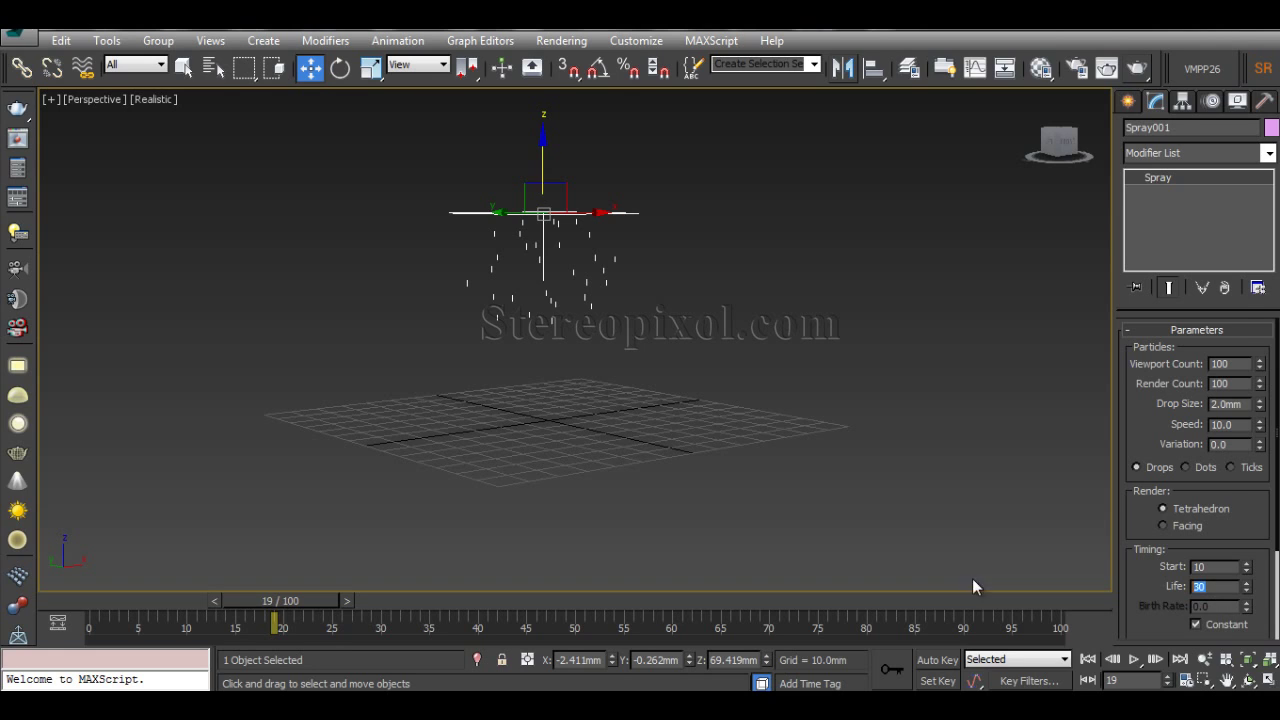
# Turn off the Spray's constant emission, set its birth rate to 10, and advance the animation to frame 11
pyautogui.scroll(-3, 1145, 580)
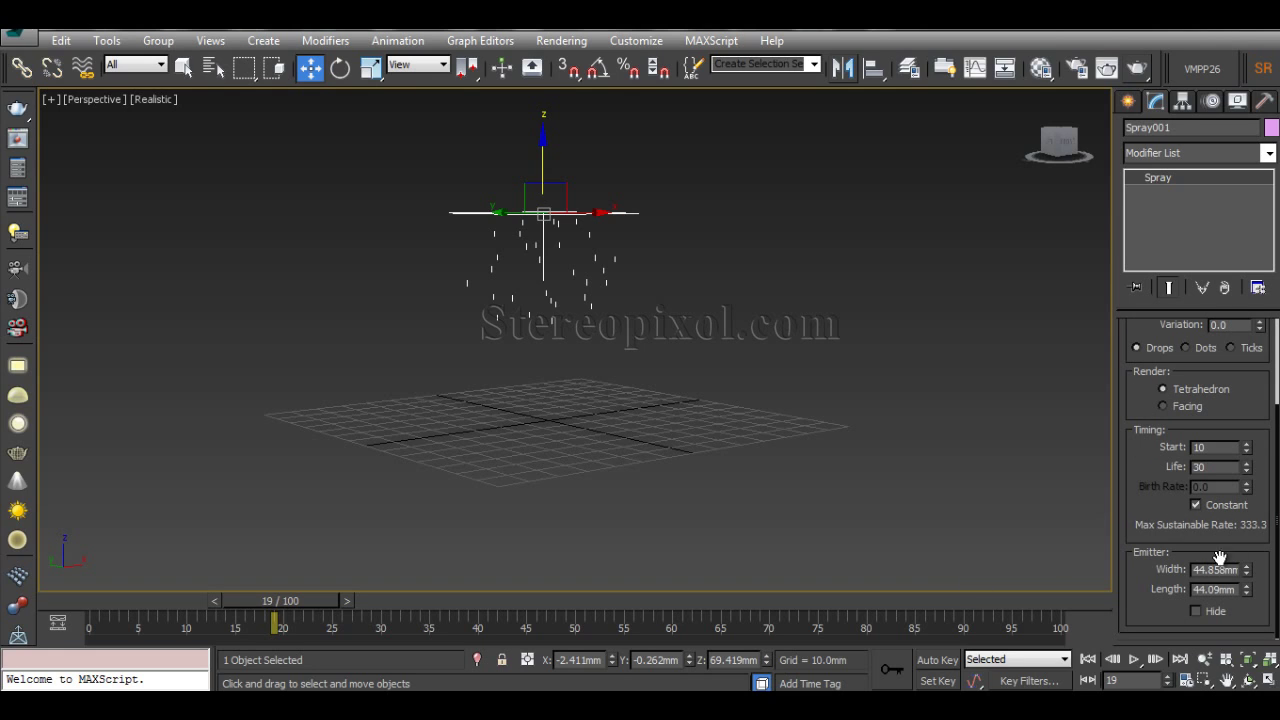
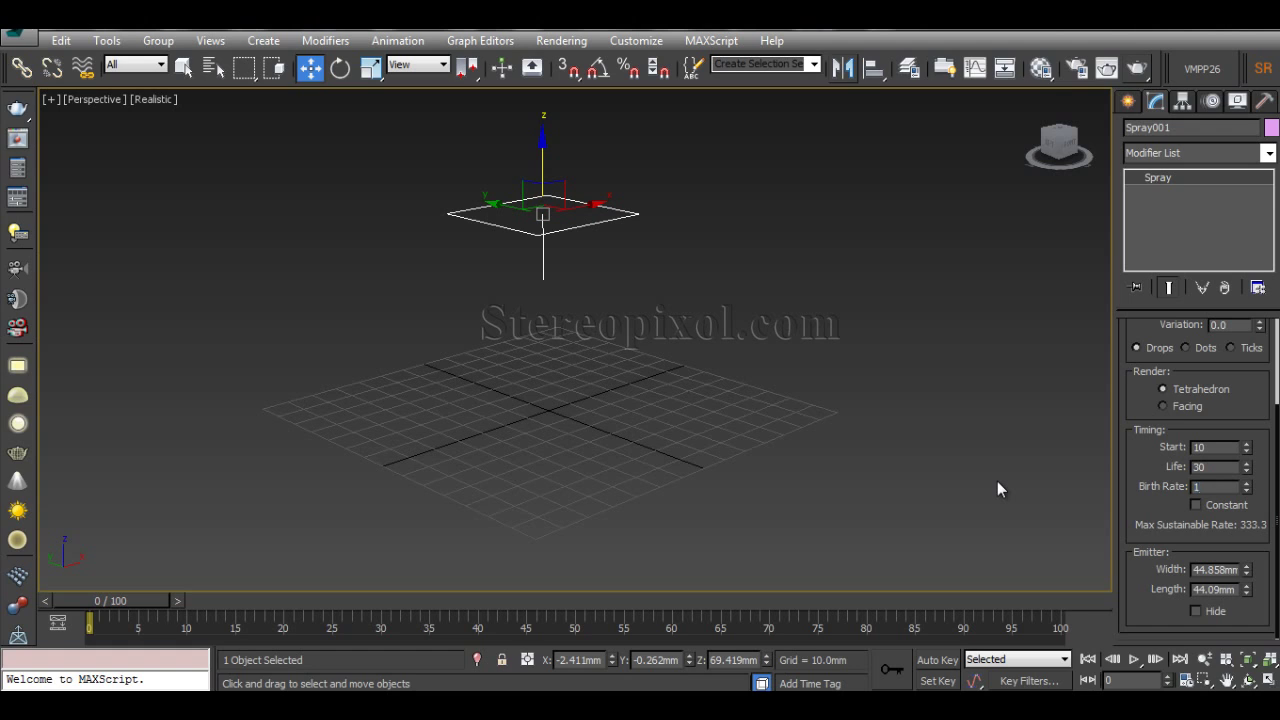
pyautogui.press('Return')
pyautogui.moveTo(112, 604)
pyautogui.mouseDown()
pyautogui.moveTo(280, 614)
pyautogui.moveTo(203, 619)
pyautogui.moveTo(224, 627)
pyautogui.mouseUp()
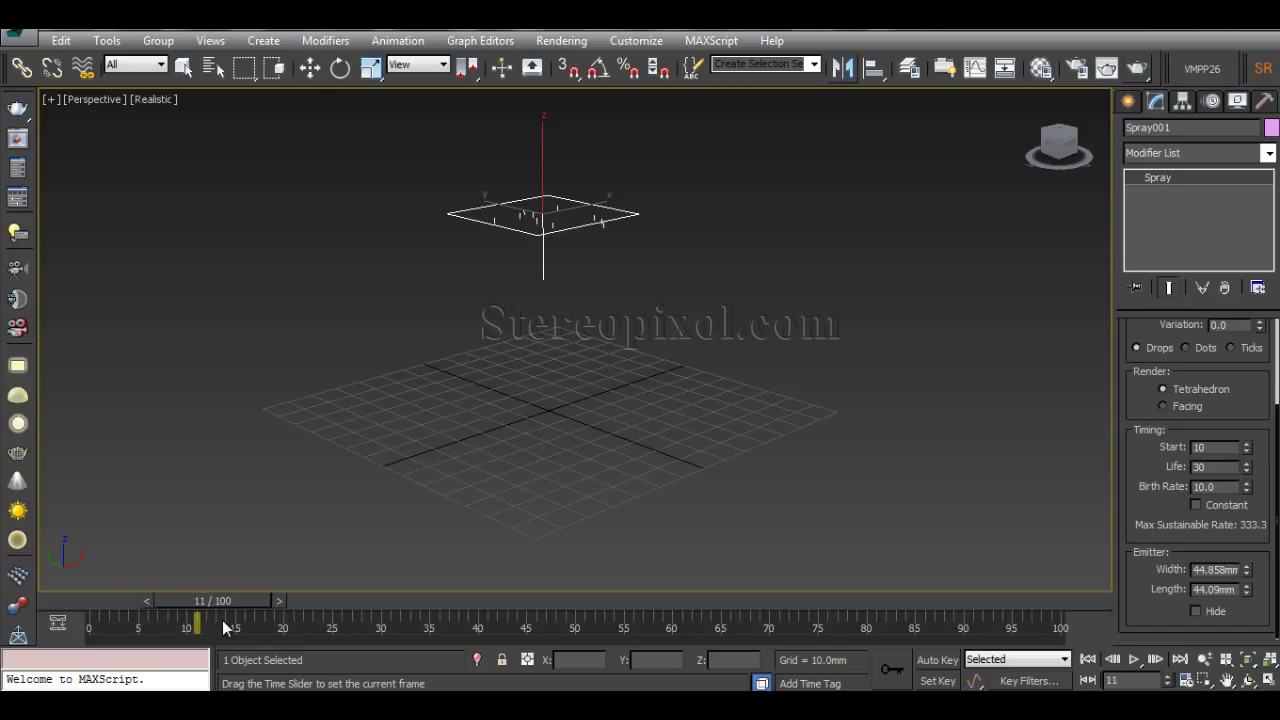
pyautogui.press('w')
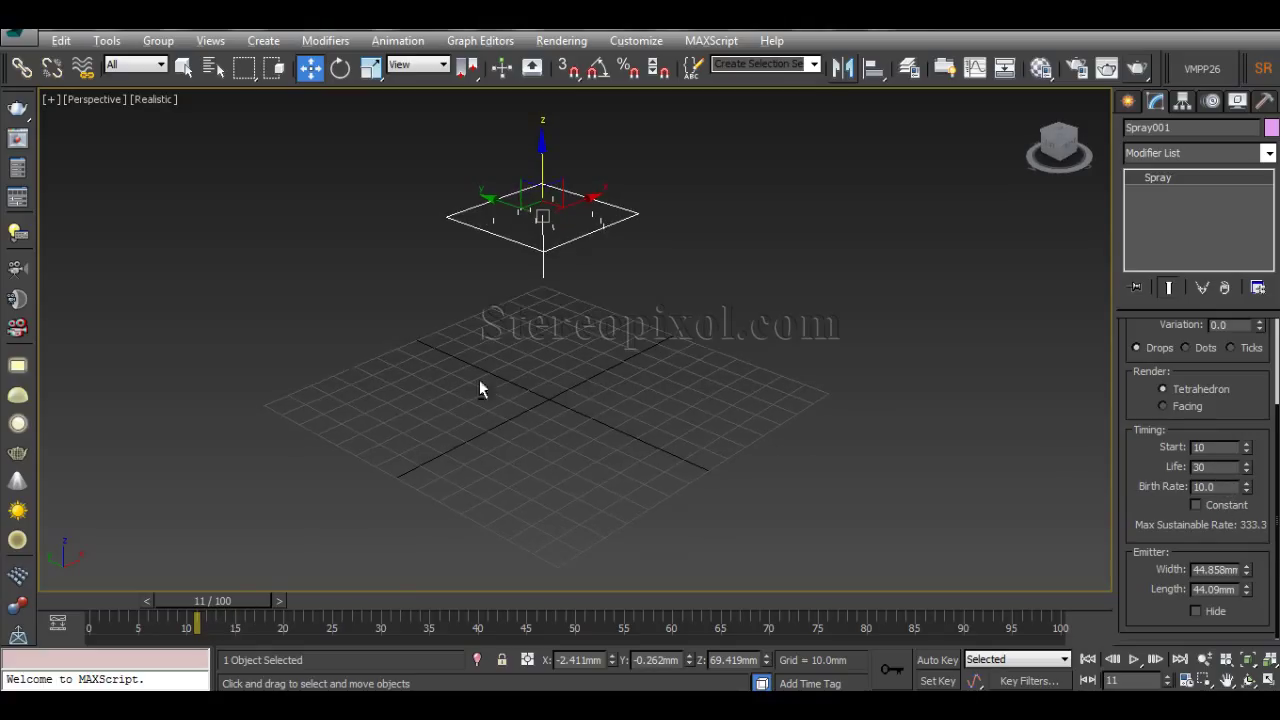
# Examine the particles born at the emitter in frames 11 and 12 from several angles
pyautogui.moveTo(480, 386)
pyautogui.keyDown('alt'); pyautogui.mouseDown(button='middle')
pyautogui.moveTo(579, 441)
pyautogui.moveTo(581, 403)
pyautogui.moveTo(576, 465)
pyautogui.mouseUp(button='middle'); pyautogui.keyUp('alt')
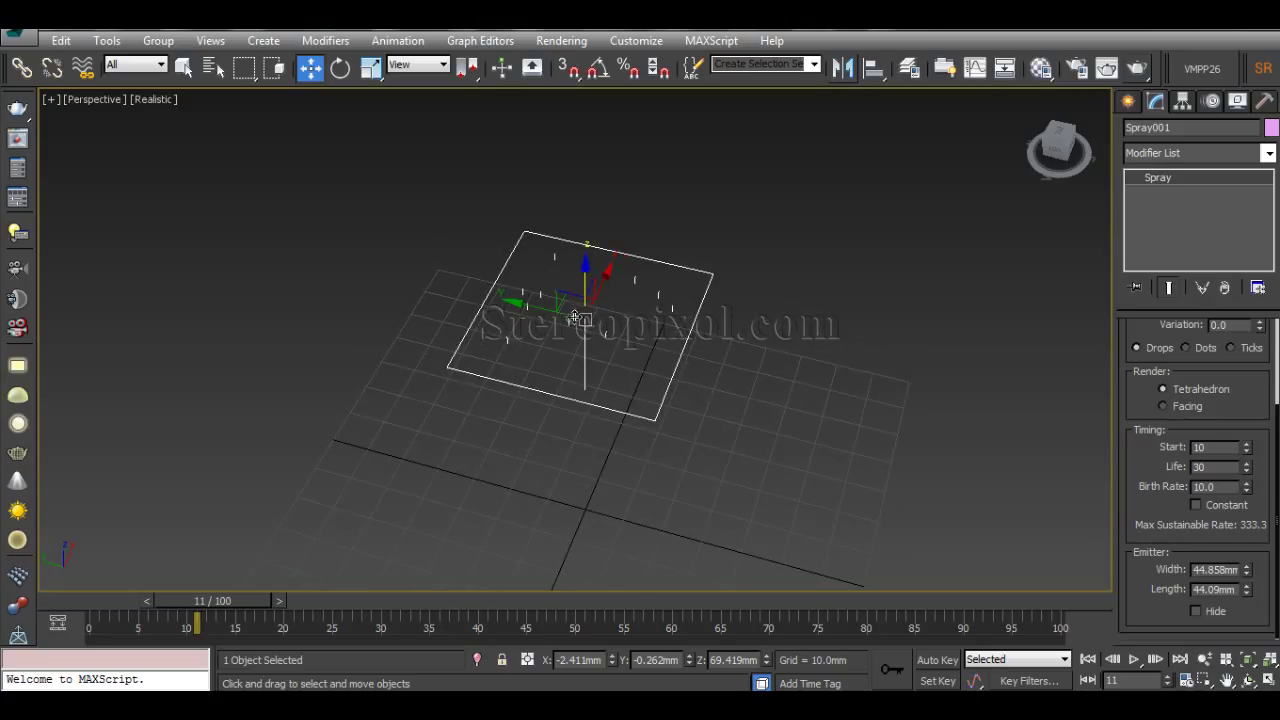
pyautogui.keyDown('alt'); pyautogui.moveTo(612, 337); pyautogui.dragTo(592, 374, button='middle'); pyautogui.keyUp('alt')
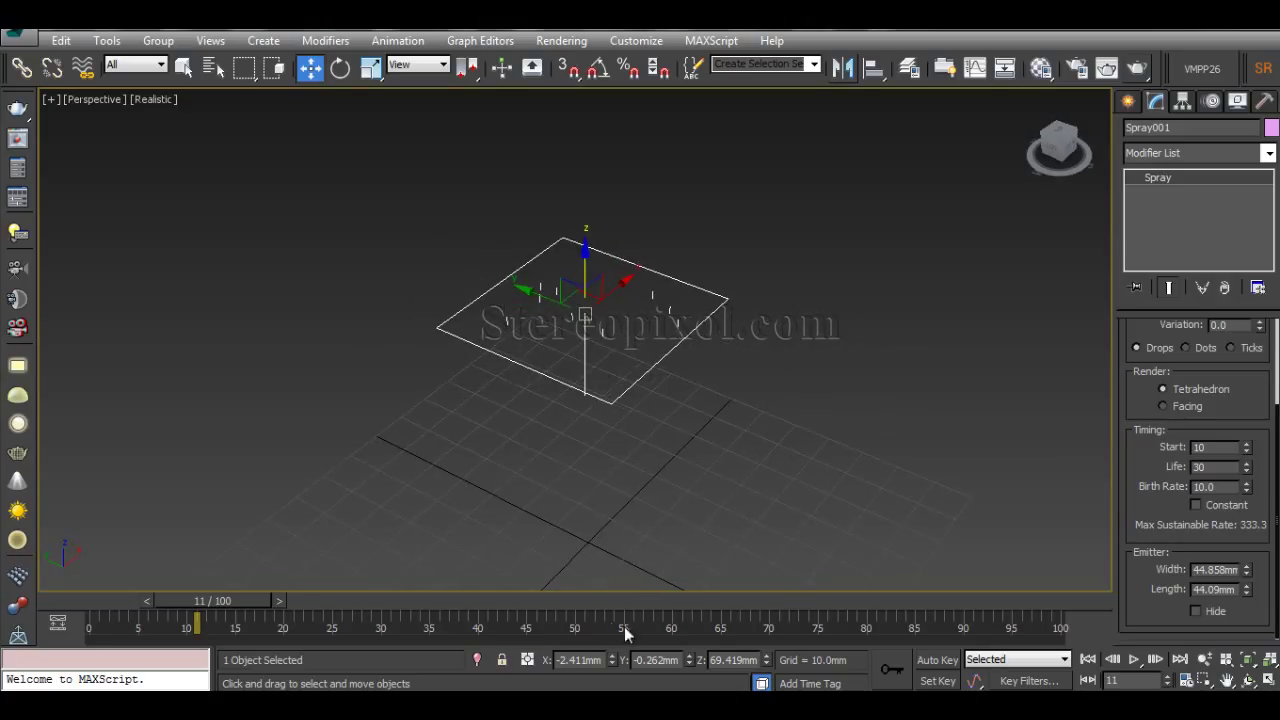
pyautogui.click(281, 604)
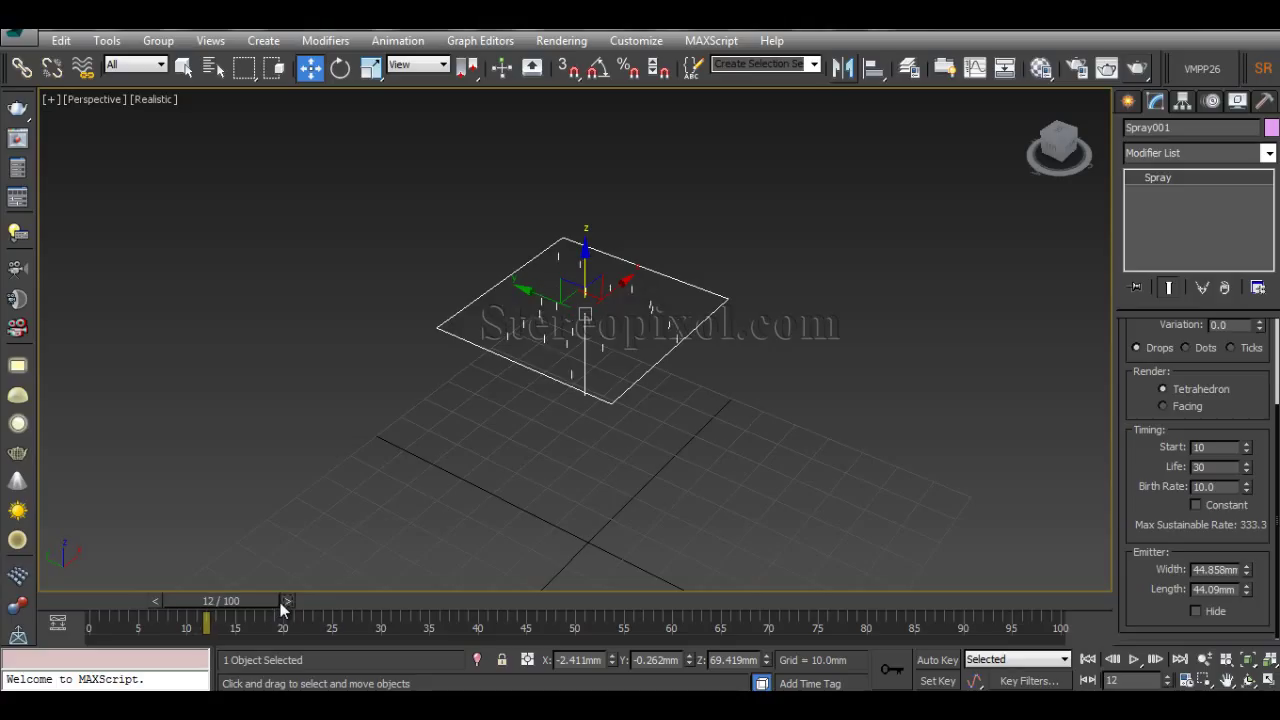
pyautogui.moveTo(557, 351)
pyautogui.keyDown('alt'); pyautogui.mouseDown(button='middle')
pyautogui.moveTo(648, 400)
pyautogui.moveTo(614, 391)
pyautogui.moveTo(617, 414)
pyautogui.mouseUp(button='middle'); pyautogui.keyUp('alt')
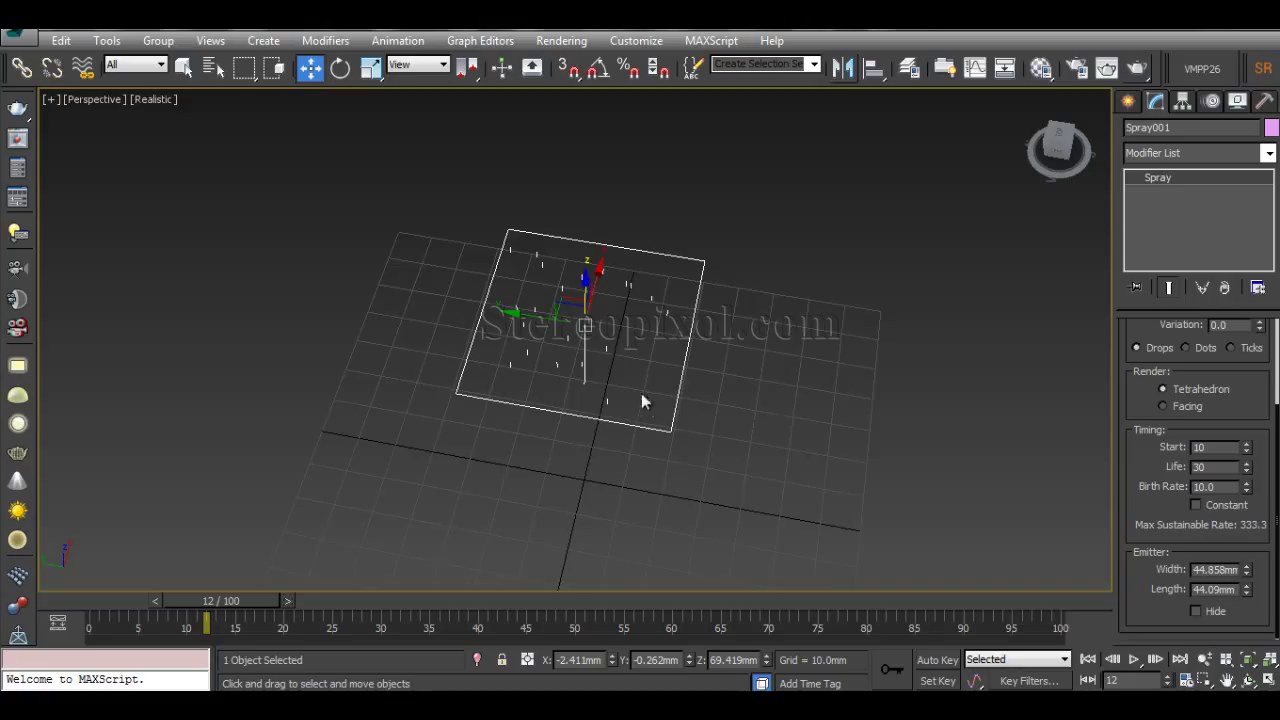
pyautogui.keyDown('alt'); pyautogui.moveTo(641, 393); pyautogui.dragTo(659, 393, button='middle'); pyautogui.keyUp('alt')
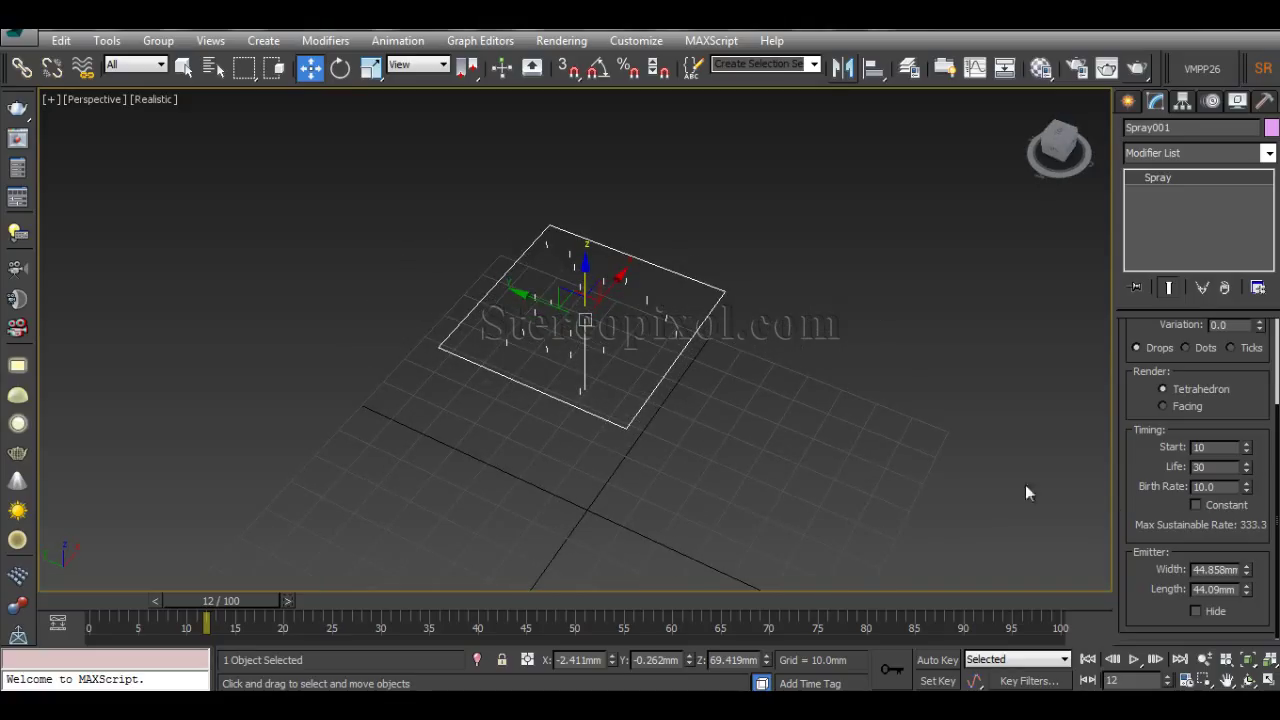
pyautogui.keyDown('alt'); pyautogui.moveTo(722, 486); pyautogui.dragTo(710, 439, button='middle'); pyautogui.keyUp('alt')
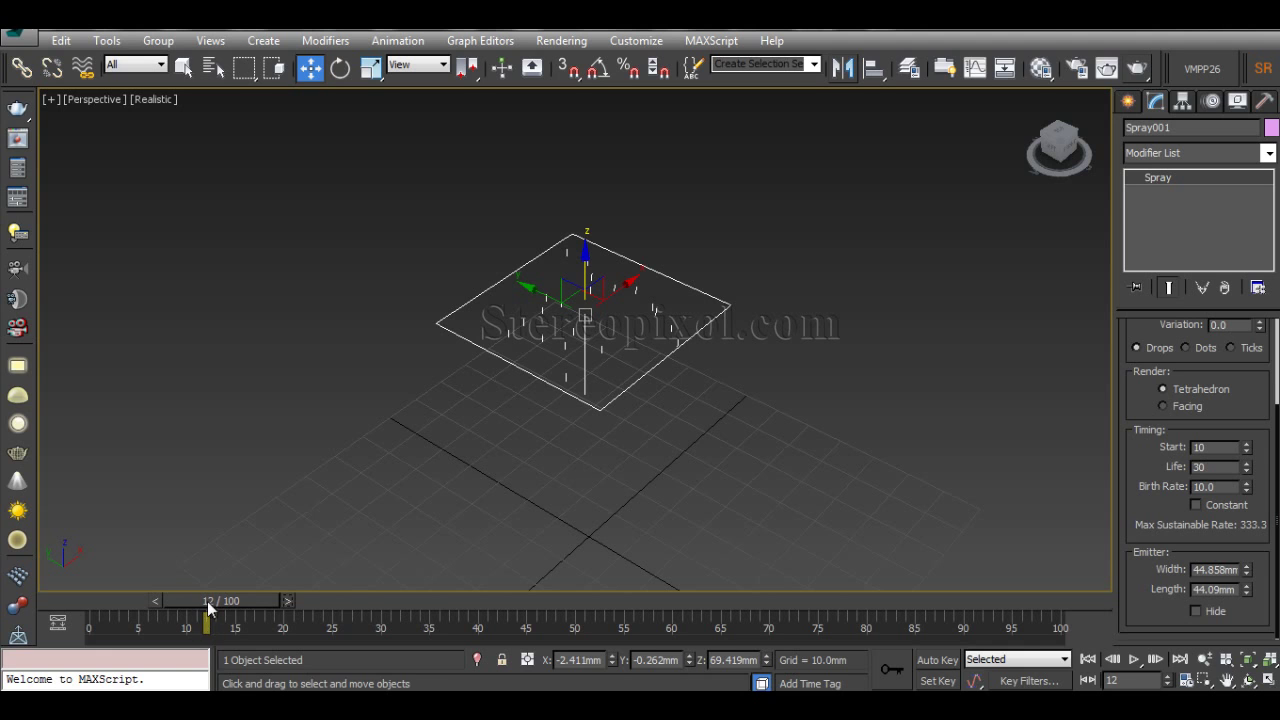
# Advance the animation to frame 19 to examine how the particles accumulate below the emitter at this birth rate
pyautogui.moveTo(209, 607)
pyautogui.mouseDown()
pyautogui.moveTo(358, 606)
pyautogui.moveTo(219, 606)
pyautogui.moveTo(272, 608)
pyautogui.mouseUp()
pyautogui.press('w')
pyautogui.keyDown('alt'); pyautogui.moveTo(506, 471); pyautogui.dragTo(626, 436, button='middle'); pyautogui.keyUp('alt')
pyautogui.moveTo(320, 596)
pyautogui.mouseDown()
pyautogui.moveTo(352, 602)
pyautogui.moveTo(309, 611)
pyautogui.moveTo(358, 620)
pyautogui.moveTo(326, 620)
pyautogui.mouseUp()
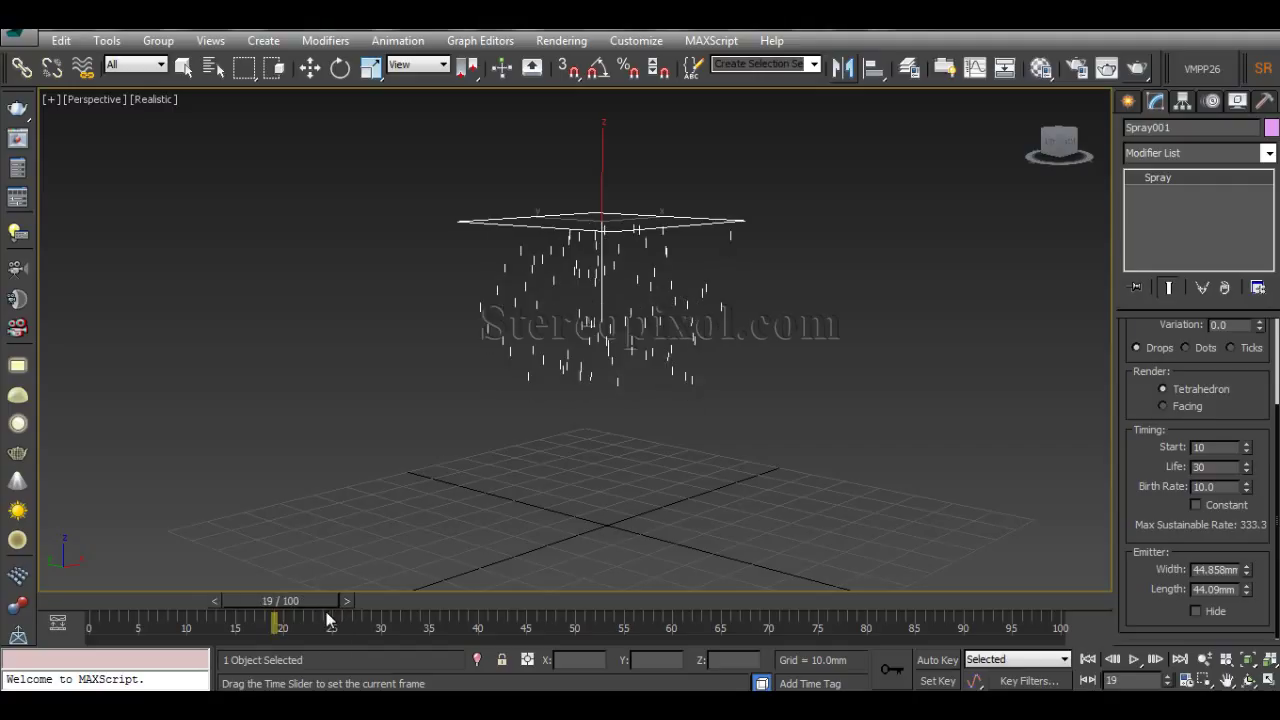
# Compare the Spray's birth rate with its viewport and render particle counts
pyautogui.press('w')
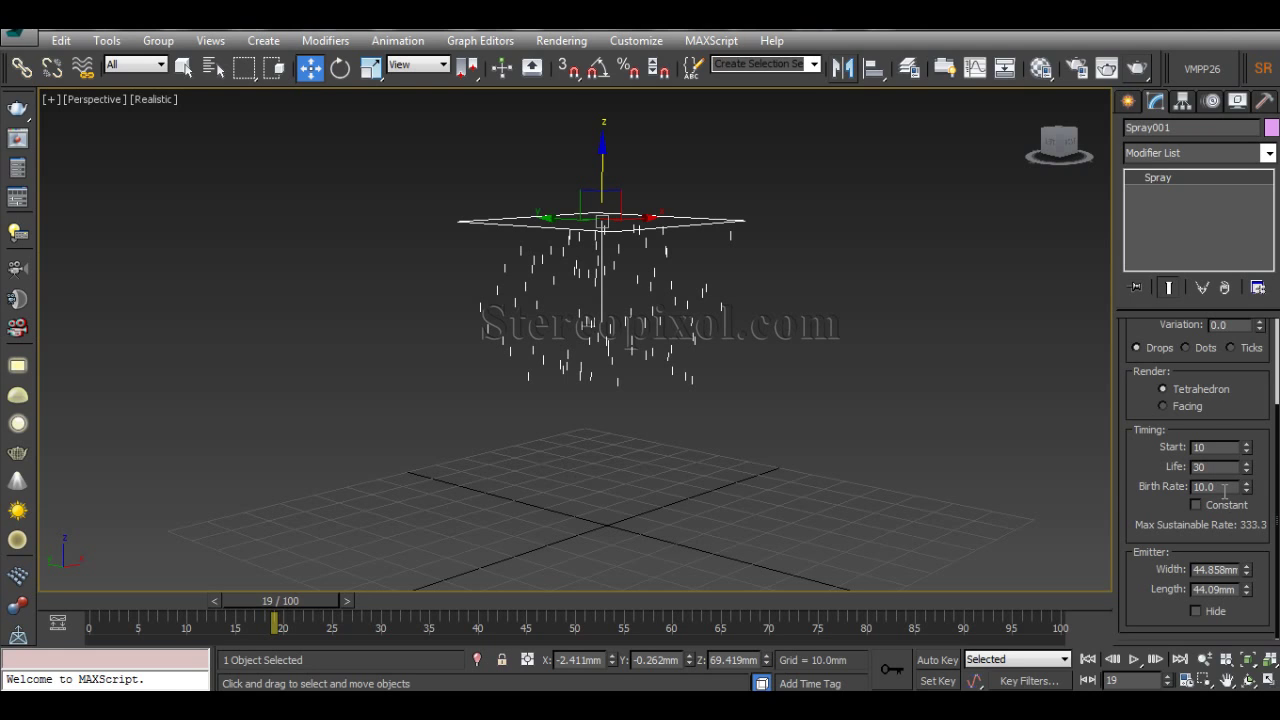
pyautogui.moveTo(1215, 487); pyautogui.dragTo(1125, 486)
pyautogui.scroll(3, 1255, 377)
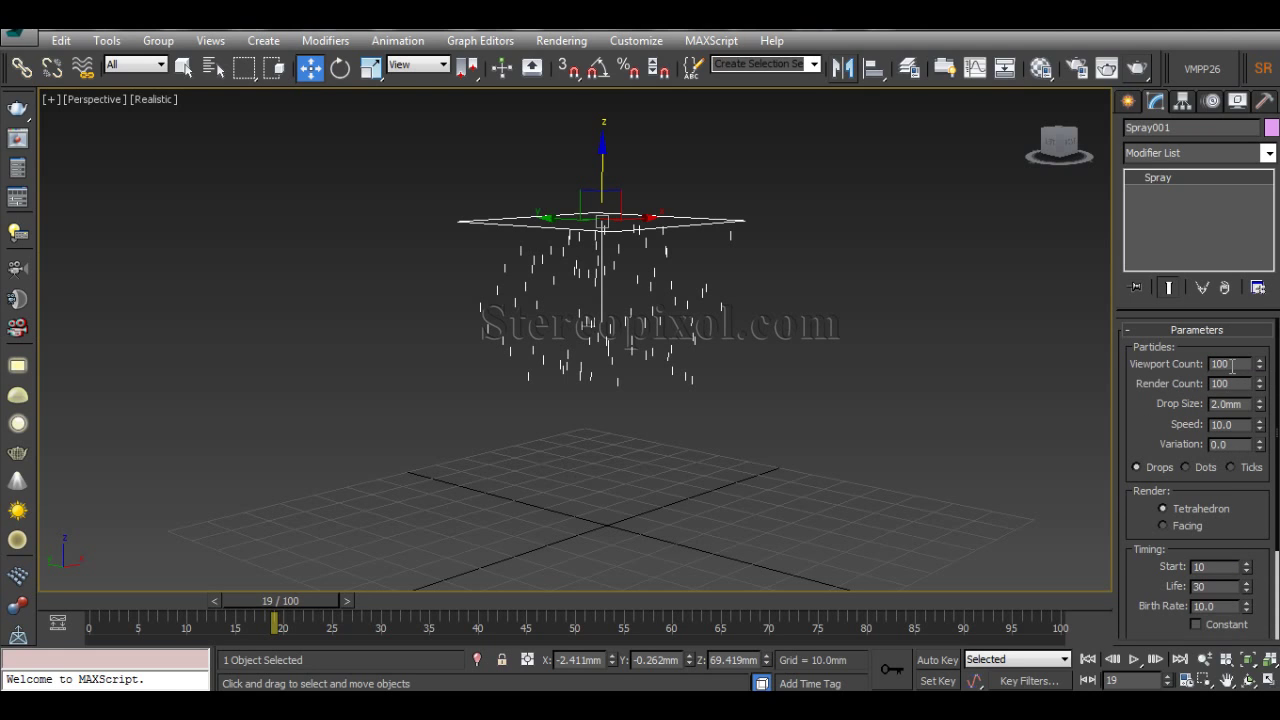
pyautogui.moveTo(1234, 365); pyautogui.dragTo(1151, 348)
pyautogui.moveTo(1134, 418); pyautogui.dragTo(1129, 285)
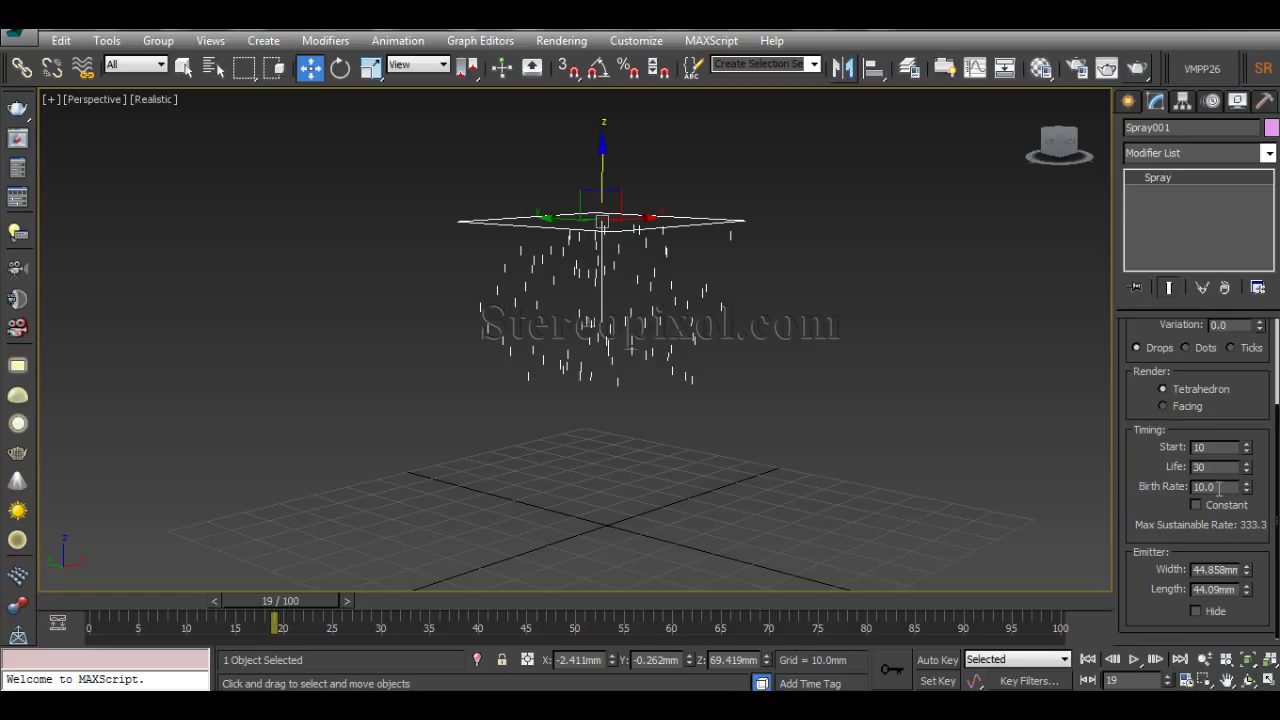
pyautogui.moveTo(1219, 488); pyautogui.dragTo(1140, 602)
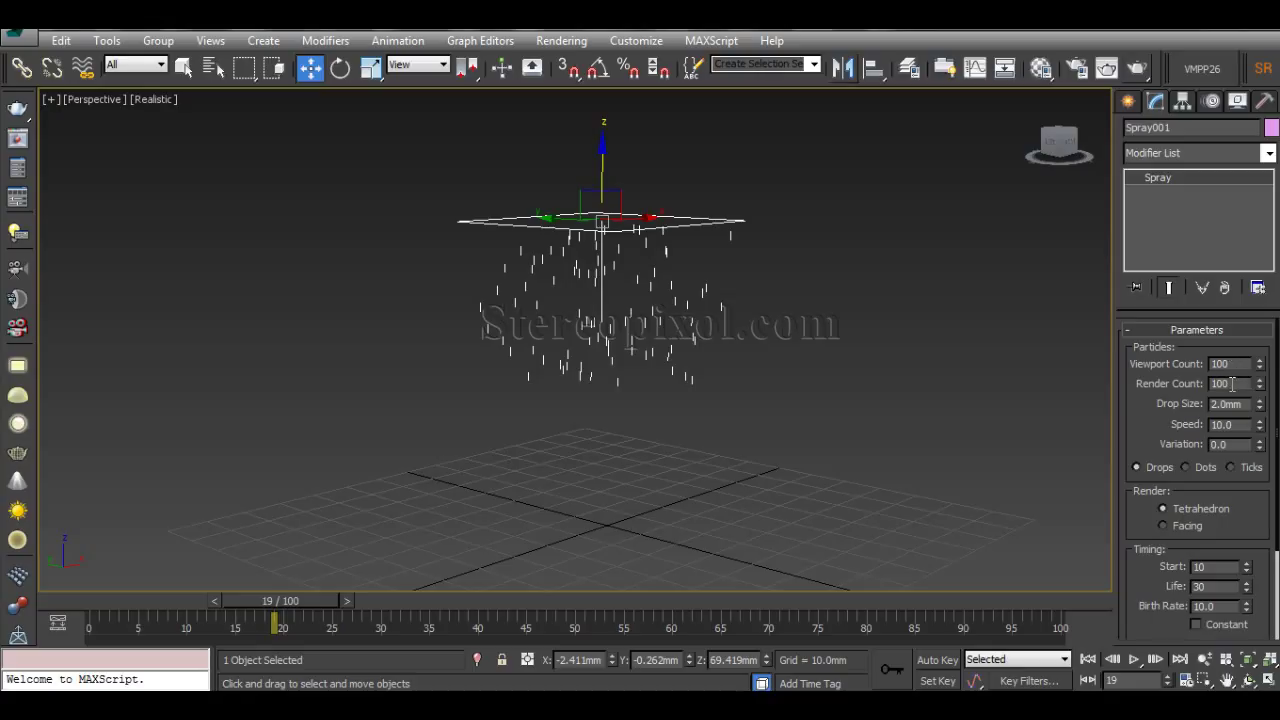
pyautogui.doubleClick(1232, 384)
pyautogui.moveTo(1129, 523); pyautogui.dragTo(1140, 329)
# Return the animation to frame 10 and review the viewport count alongside the timing parameters
pyautogui.moveTo(281, 612); pyautogui.dragTo(205, 617)
pyautogui.press('w')
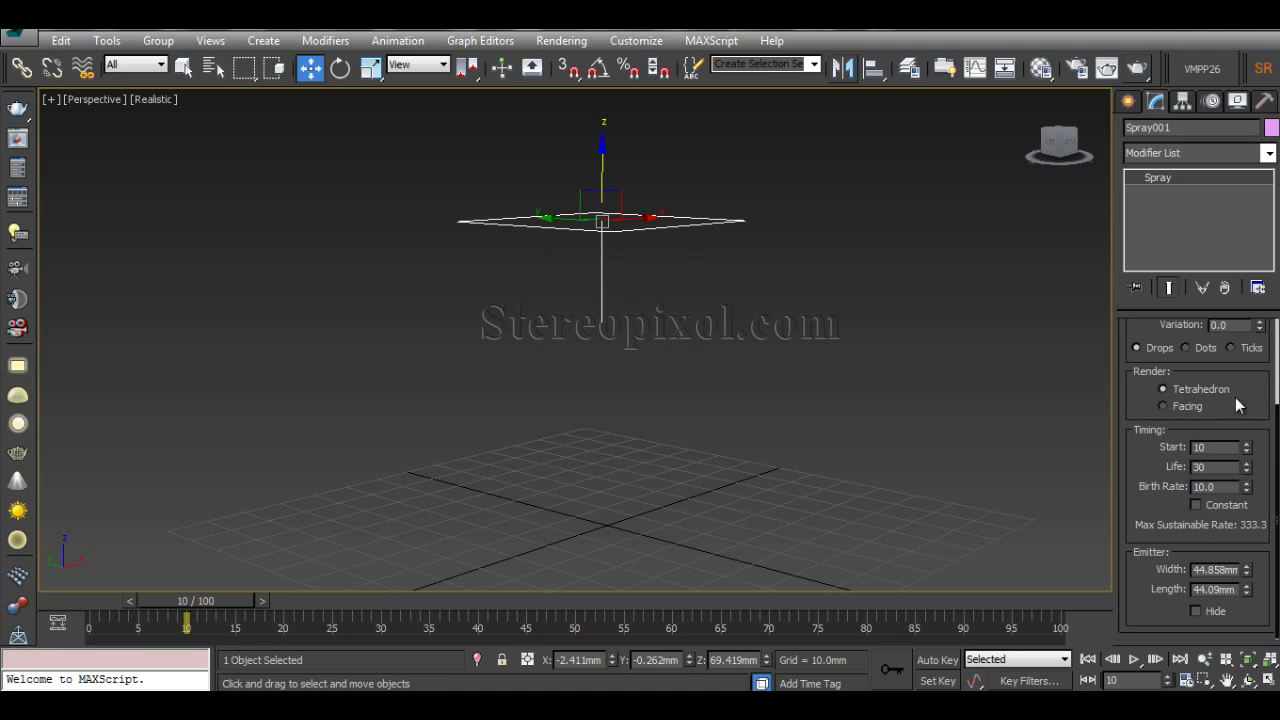
pyautogui.scroll(3, 1243, 385)
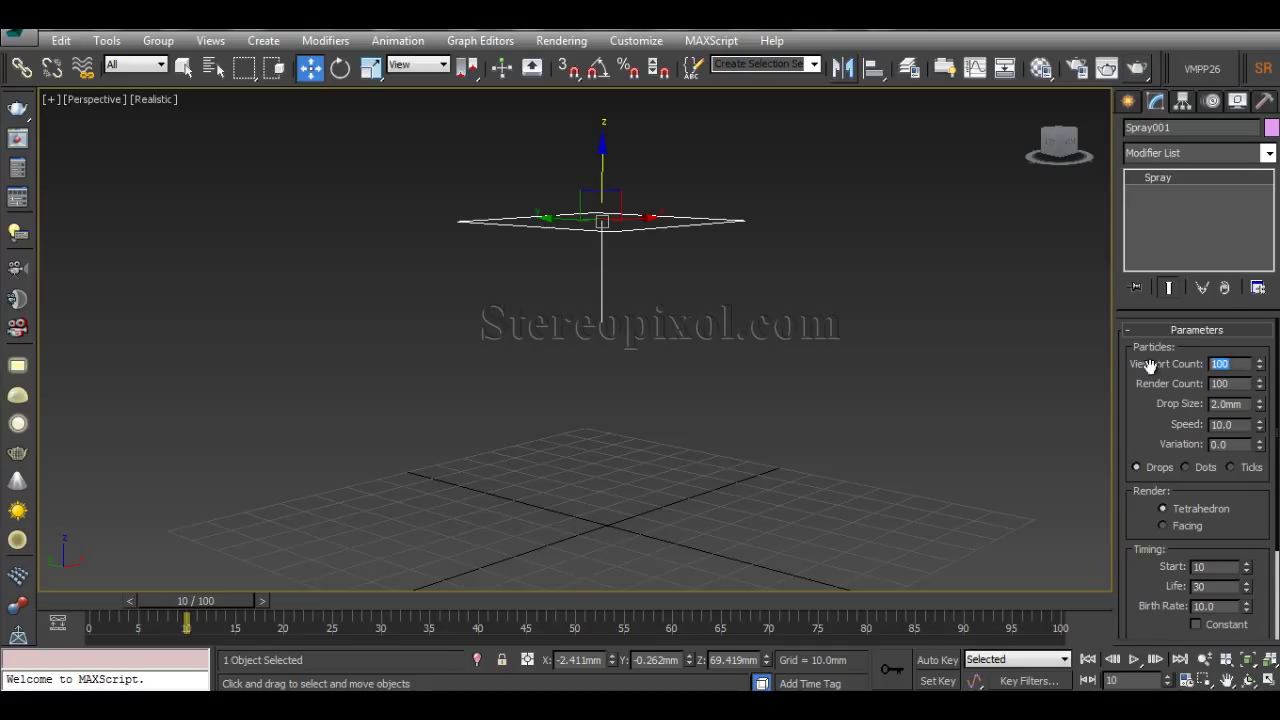
pyautogui.moveTo(1246, 542); pyautogui.dragTo(1256, 422)
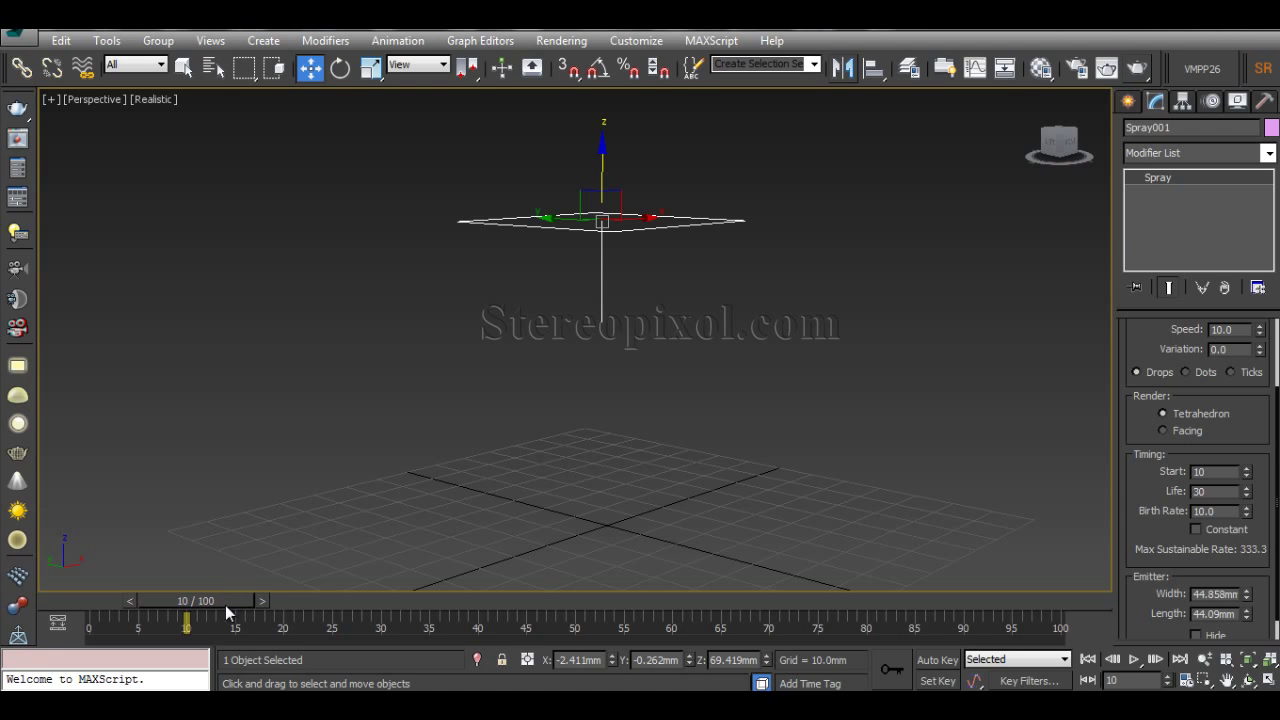
# Turn on the Spray's constant emission and advance the animation to frame 27 to examine the evenly emitted particles
pyautogui.moveTo(231, 600)
pyautogui.mouseDown()
pyautogui.moveTo(408, 609)
pyautogui.moveTo(241, 610)
pyautogui.mouseUp()
pyautogui.press('w')
pyautogui.click(1226, 530)
pyautogui.moveTo(235, 603)
pyautogui.mouseDown()
pyautogui.moveTo(645, 622)
pyautogui.moveTo(119, 601)
pyautogui.moveTo(515, 624)
pyautogui.moveTo(249, 637)
pyautogui.moveTo(425, 638)
pyautogui.moveTo(405, 638)
pyautogui.mouseUp()
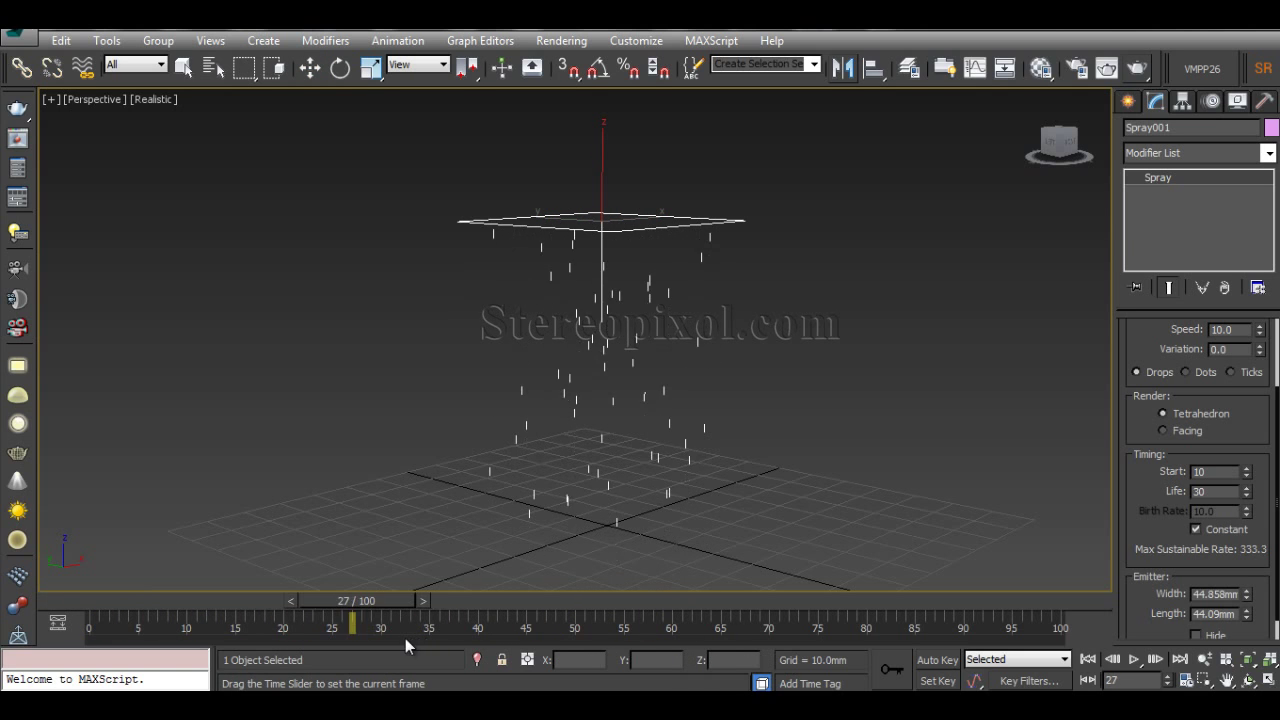
pyautogui.press('w')
pyautogui.keyDown('alt'); pyautogui.moveTo(795, 387); pyautogui.dragTo(737, 455, button='middle'); pyautogui.keyUp('alt')
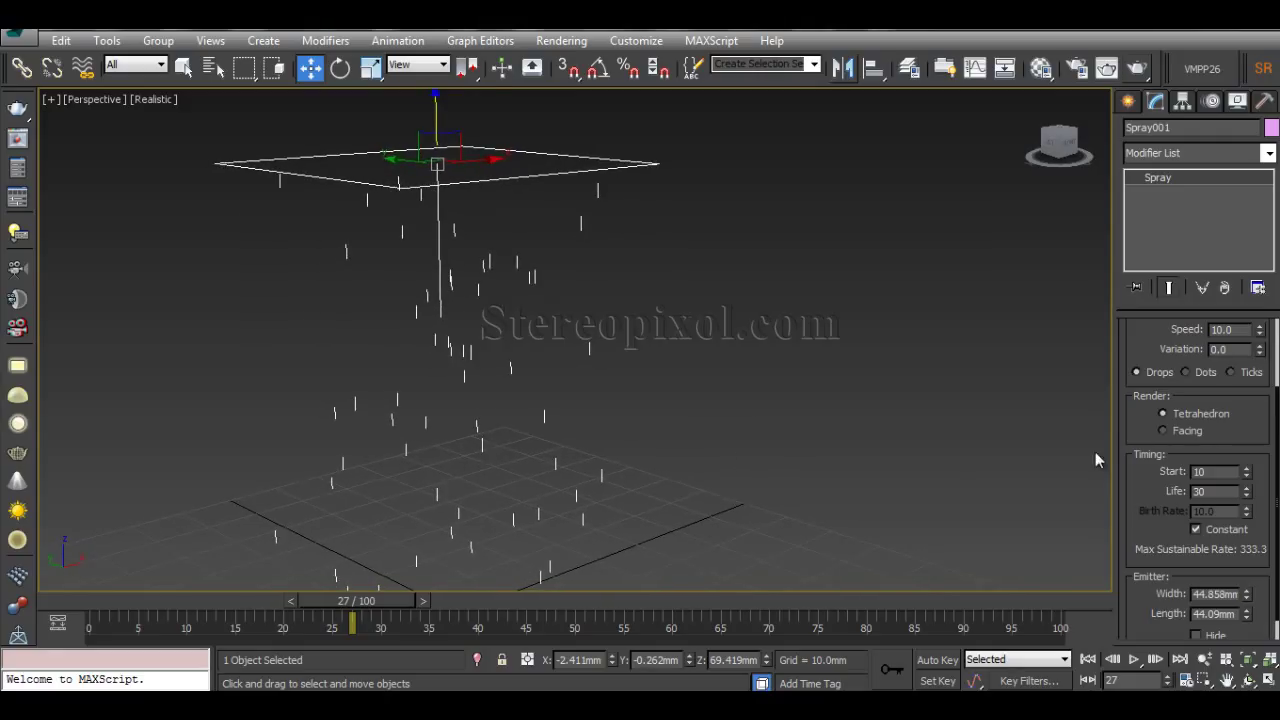
# Set both the viewport count and the render count of the Spray to 1000
pyautogui.scroll(2, 1130, 345)
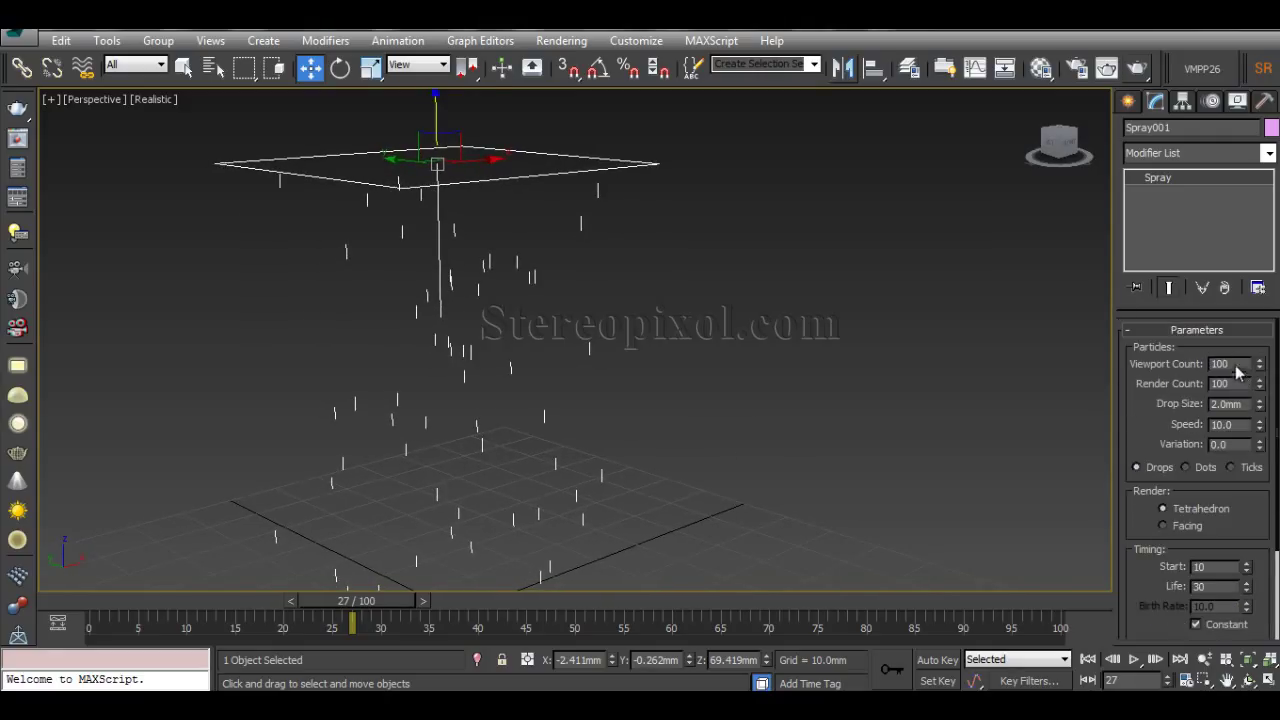
pyautogui.click(1237, 364)
pyautogui.write('0')
pyautogui.press('Tab')
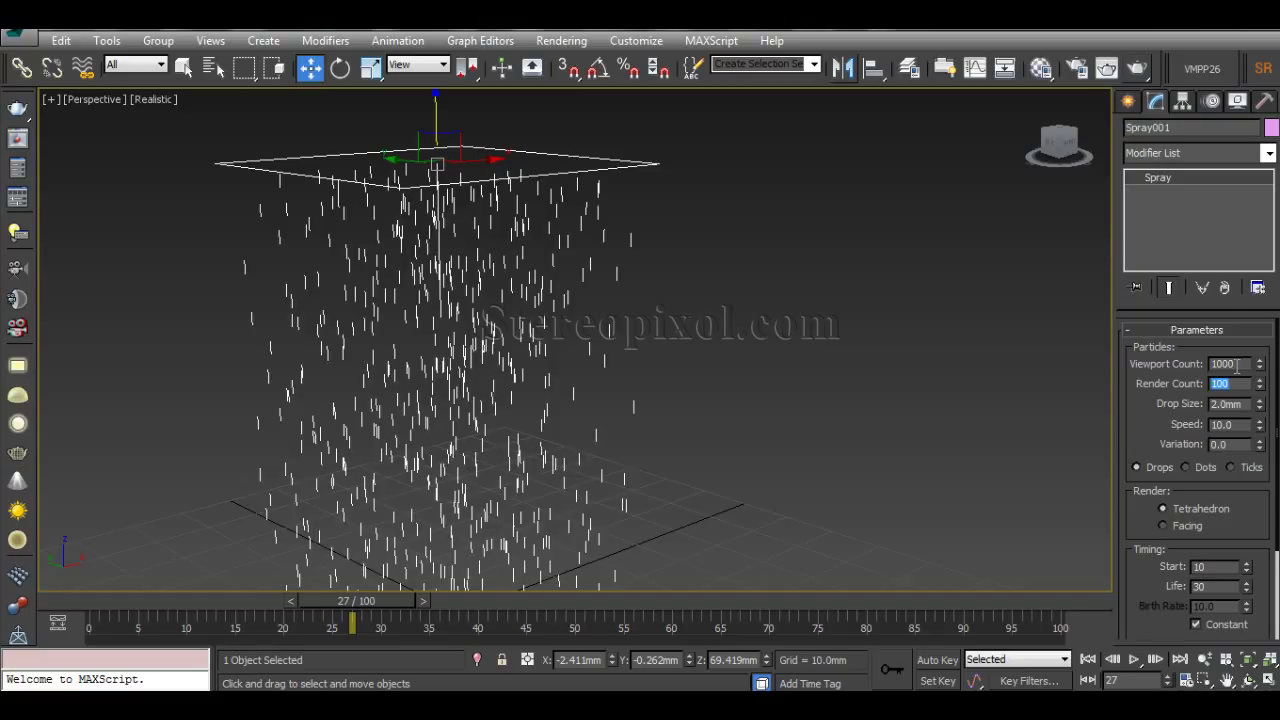
pyautogui.press('Right')
pyautogui.write('0')
pyautogui.press('Return')
# Render the perspective view at frame 27 to check the denser particles, and close the rendered image
pyautogui.click(1107, 67)
pyautogui.moveTo(944, 70); pyautogui.dragTo(848, 66)
pyautogui.click(1144, 62)
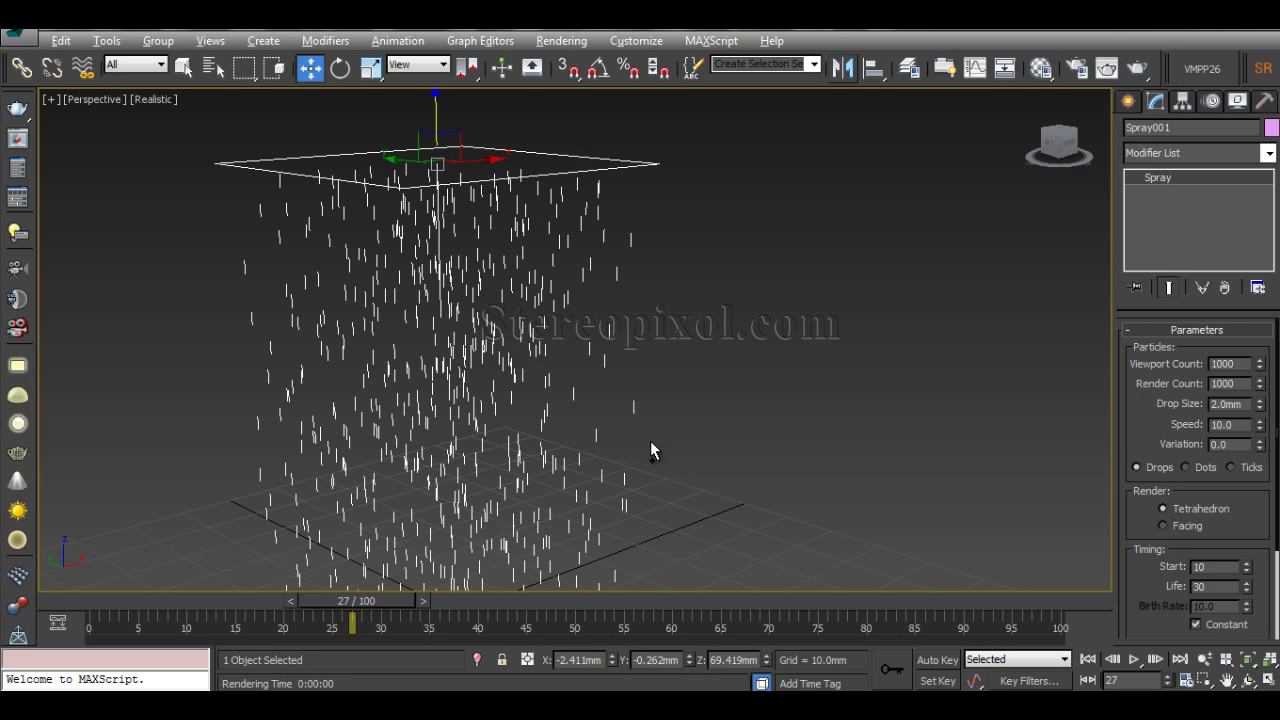
# Change the Spray's object color to light blue and render a closer perspective view of the particles
pyautogui.scroll(4, 668, 395)
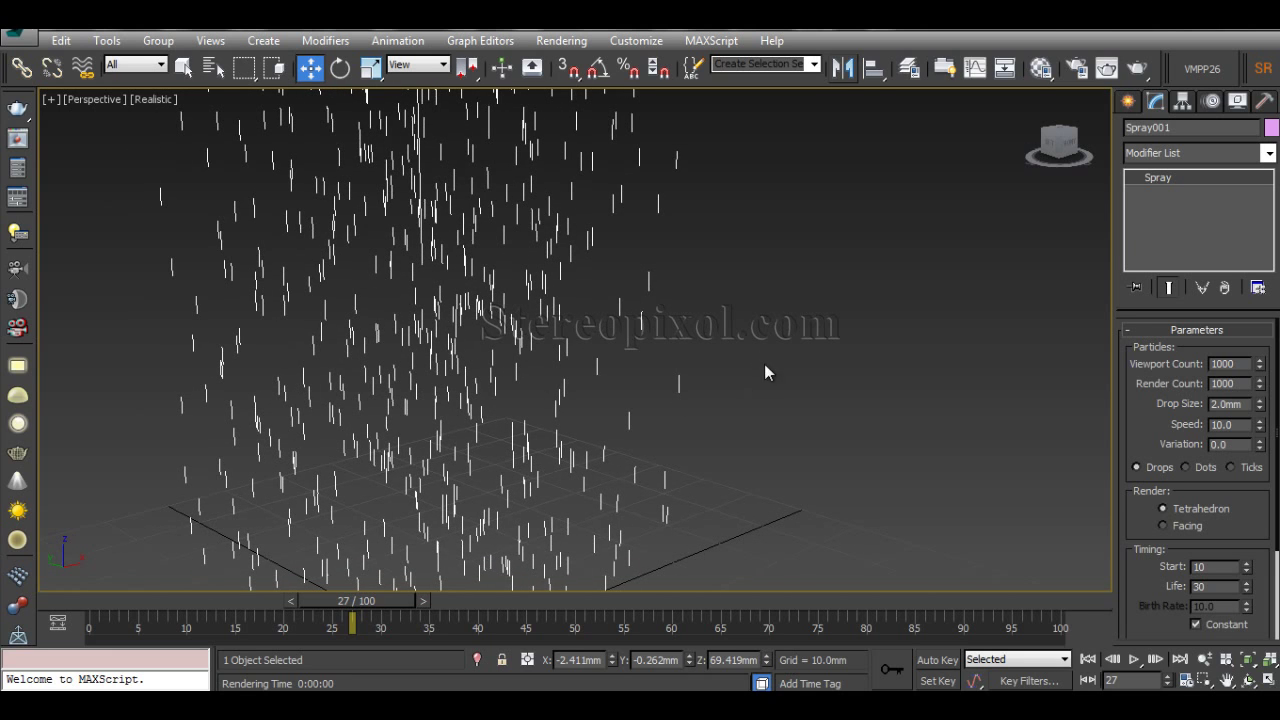
pyautogui.click(1271, 127)
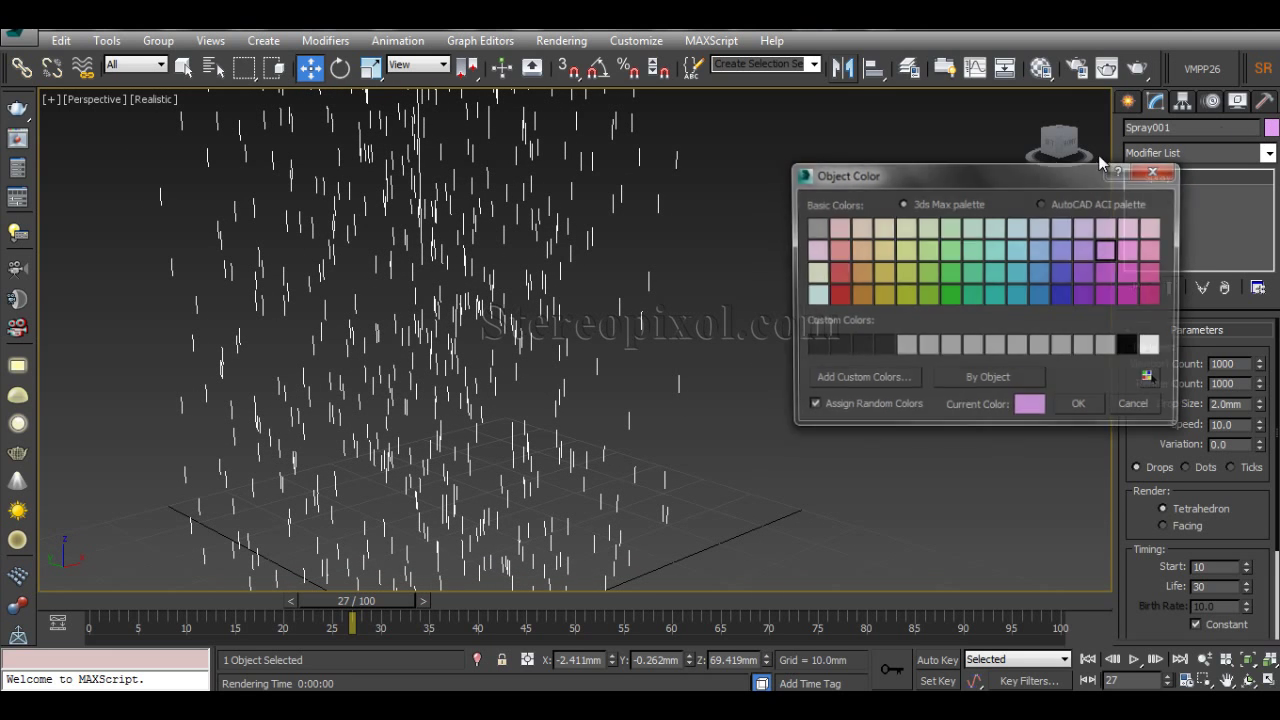
pyautogui.click(1017, 250)
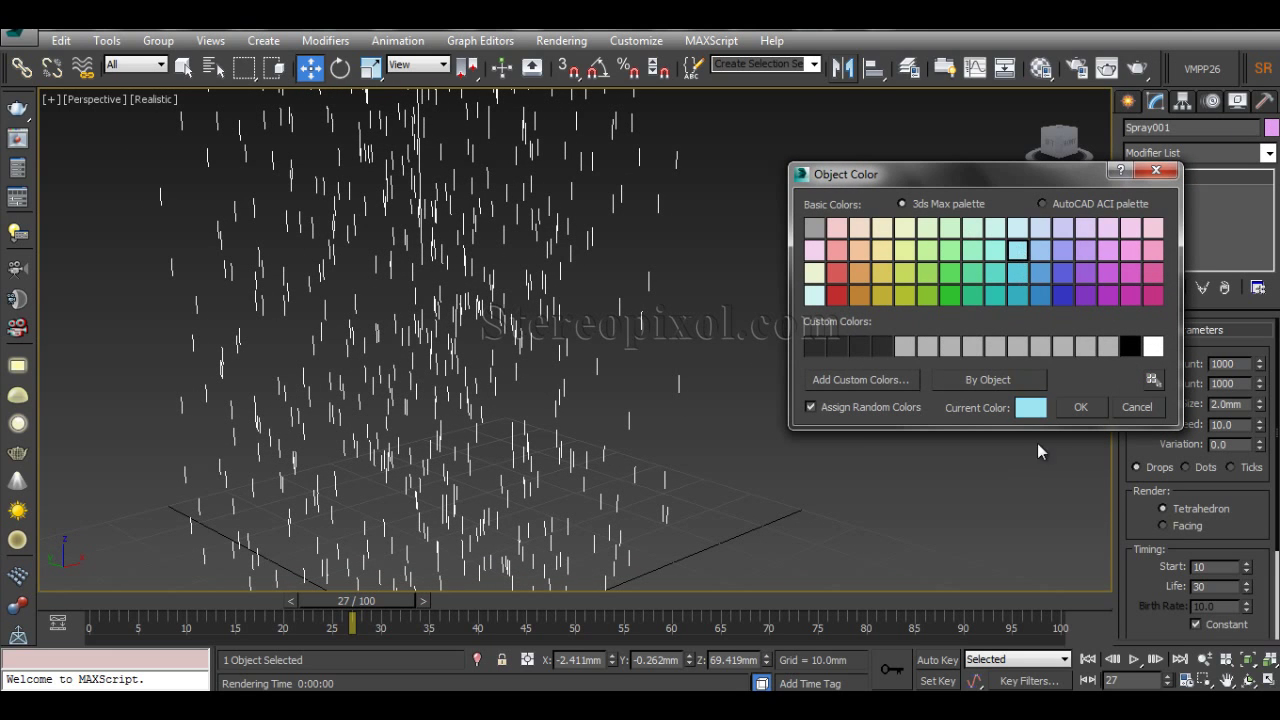
pyautogui.click(1078, 407)
pyautogui.click(1137, 67)
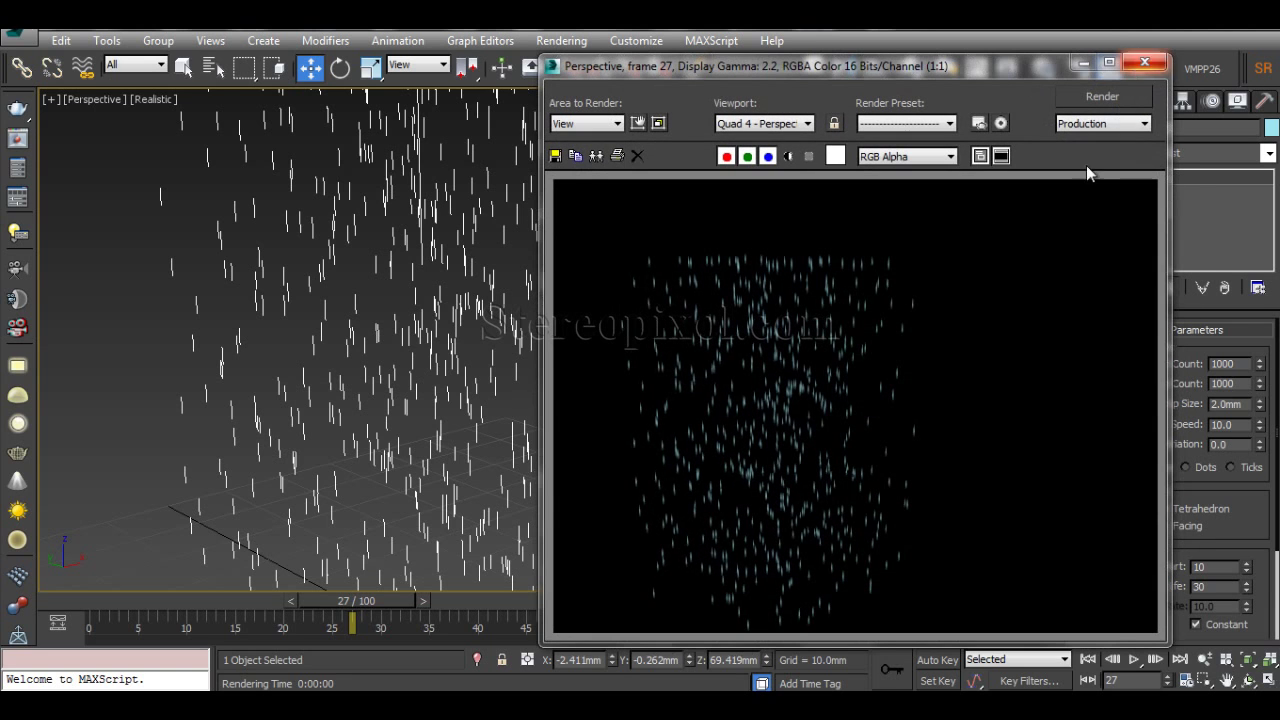